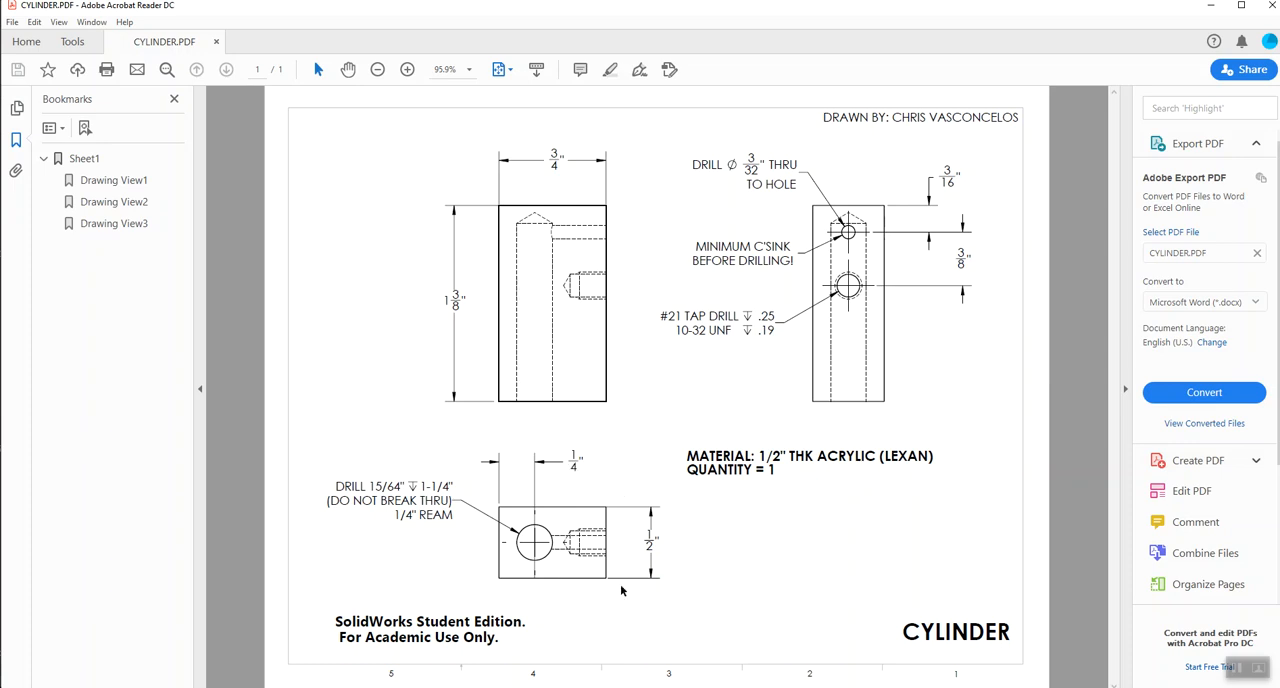
Step: Switch from the PDF drawing to SOLIDWORKS and start a sketch on the Top Plane
{"action": "left_click", "coordinate": [1218, 7]}
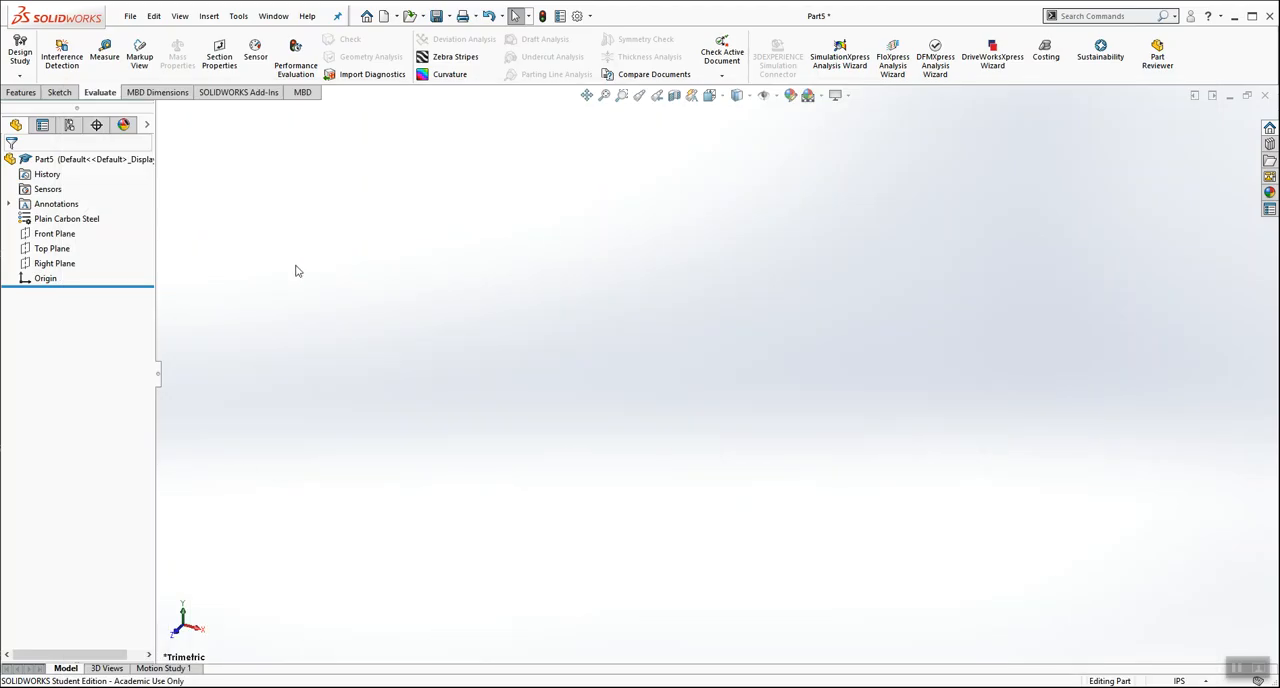
{"action": "right_click", "coordinate": [61, 253]}
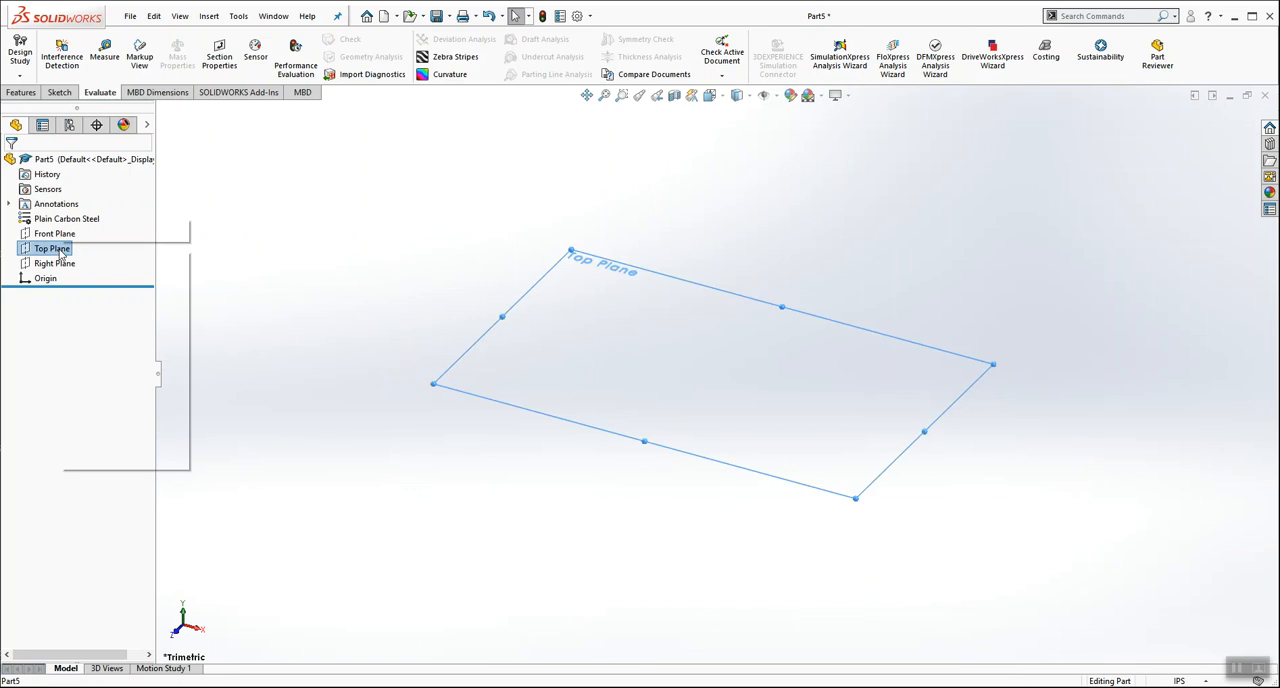
{"action": "left_click", "coordinate": [71, 231]}
{"action": "left_click", "coordinate": [366, 148]}
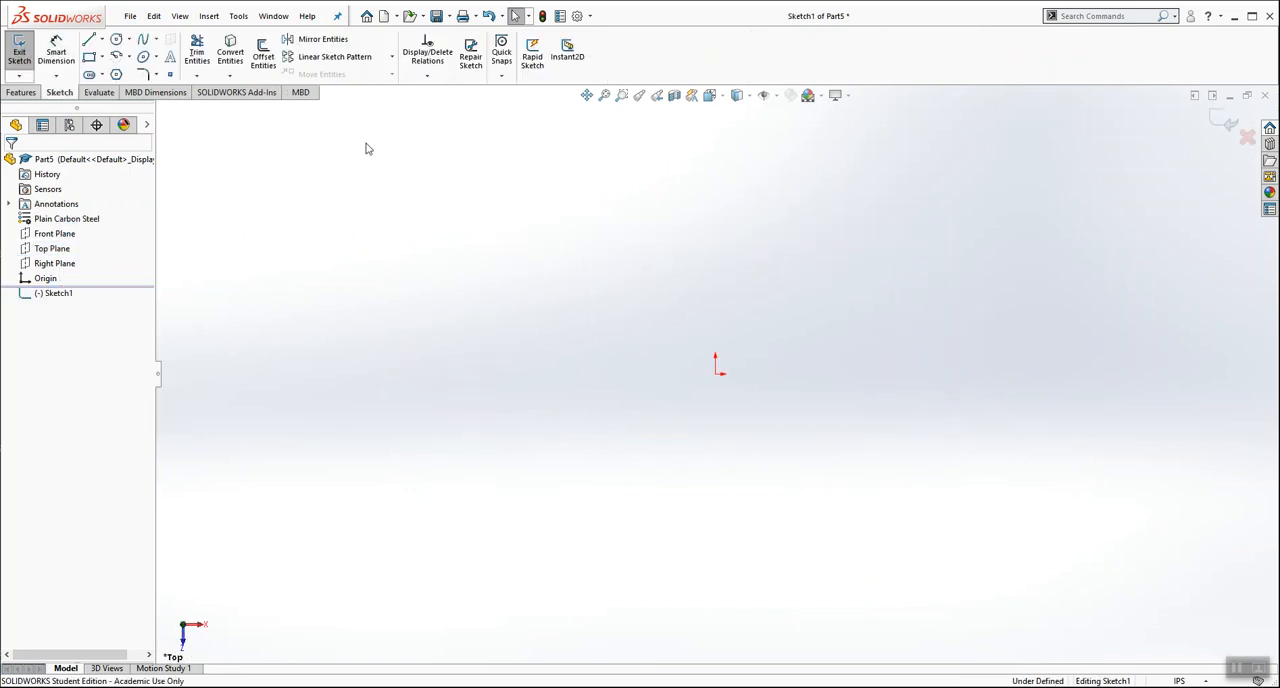
Step: Sketch a corner rectangle enclosing the origin, about 3.6 in wide and 2.24 in high
{"action": "left_click", "coordinate": [89, 57]}
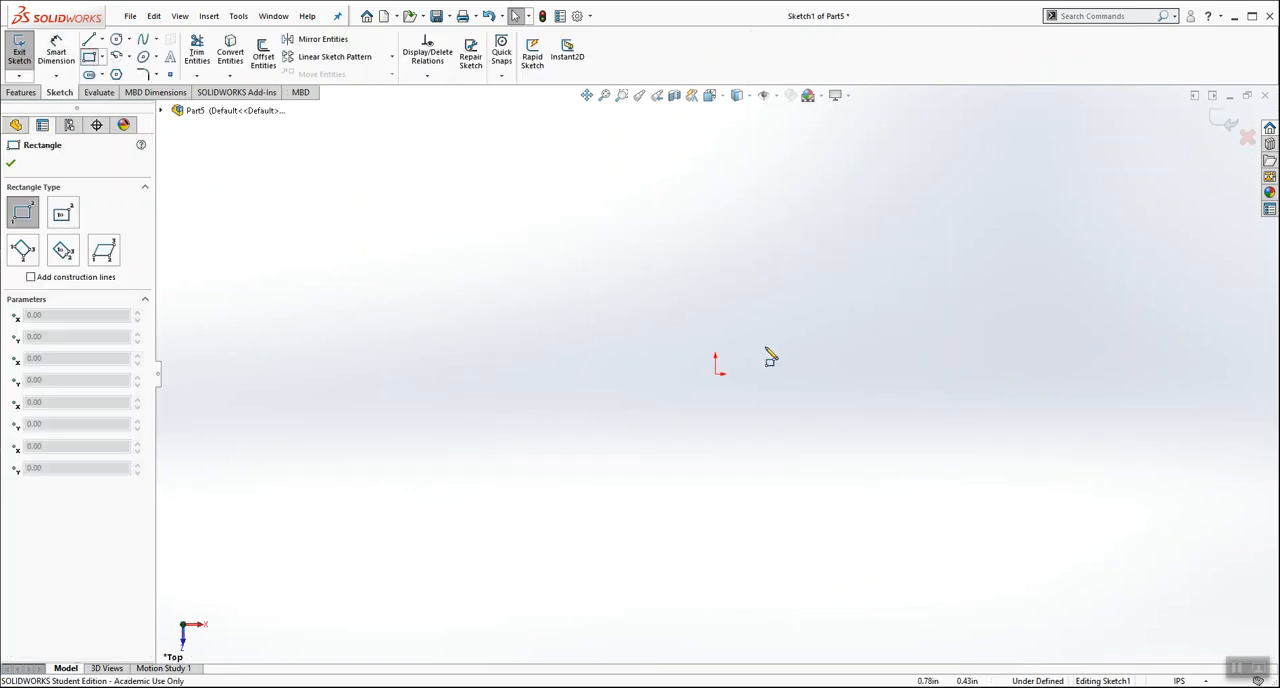
{"action": "left_click", "coordinate": [655, 298]}
{"action": "left_click", "coordinate": [886, 441]}
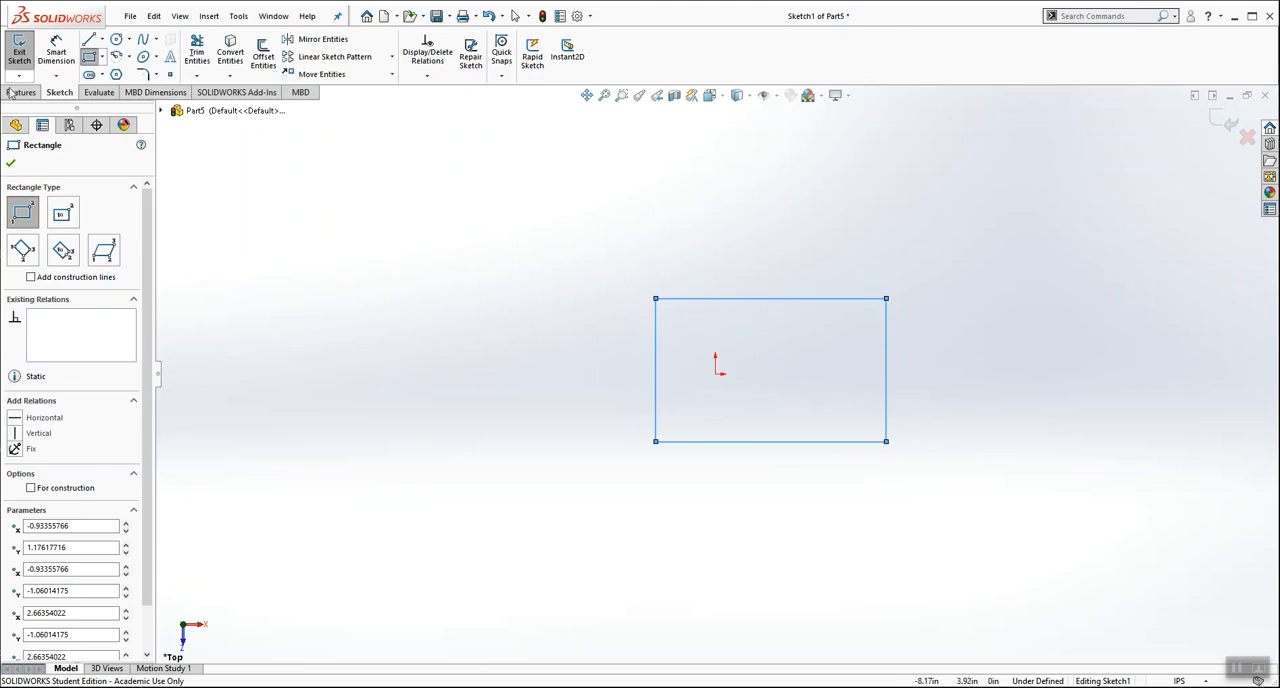
{"action": "left_click", "coordinate": [11, 163]}
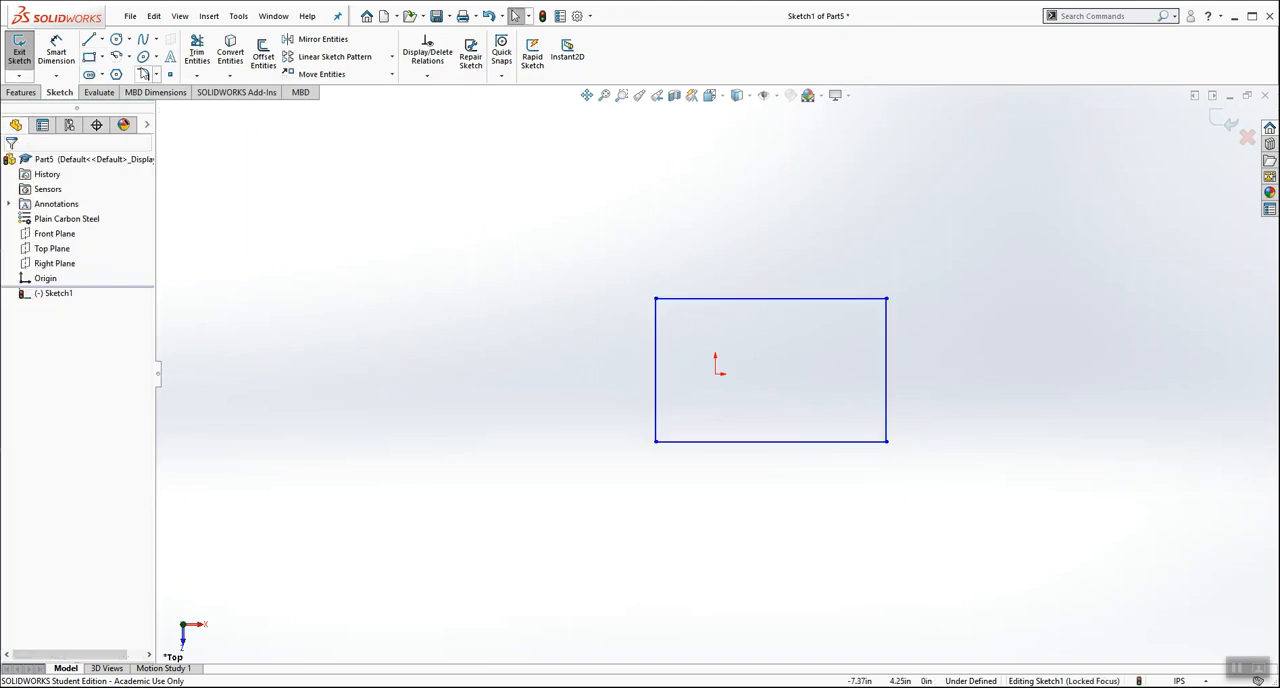
Step: Dimension the rectangle's left vertical side to 0.5 in
{"action": "left_click", "coordinate": [56, 52]}
{"action": "left_click", "coordinate": [657, 358]}
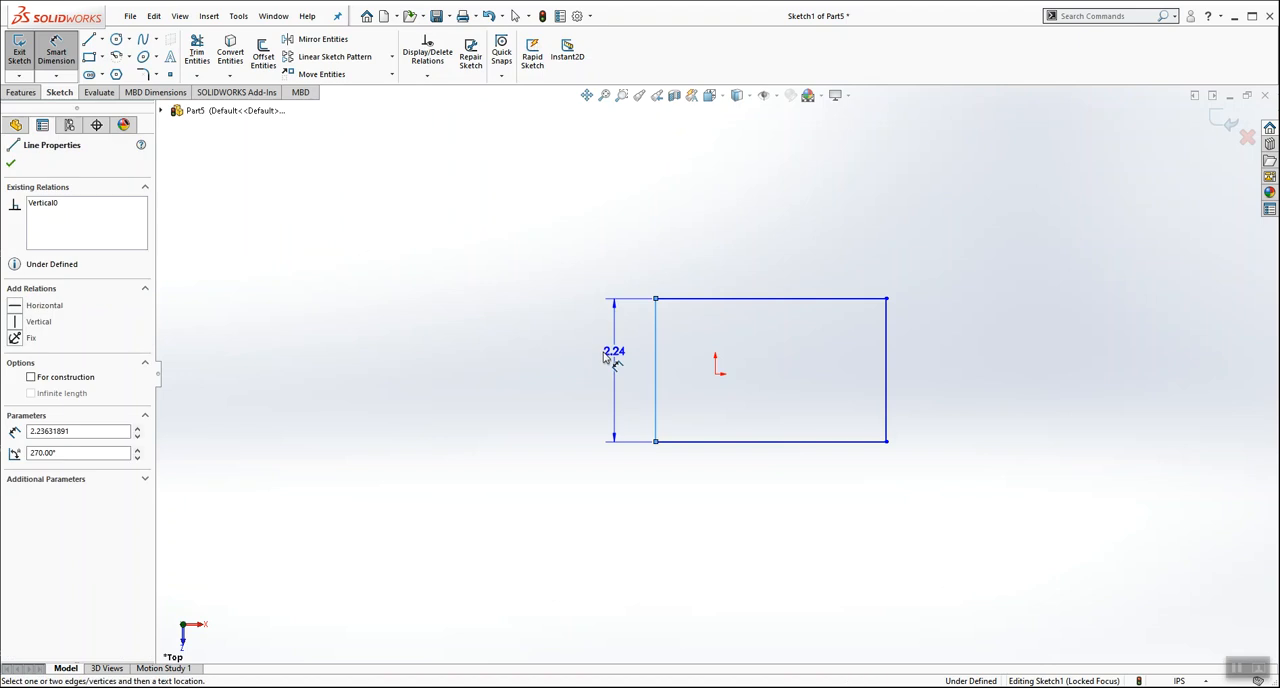
{"action": "left_click", "coordinate": [565, 378]}
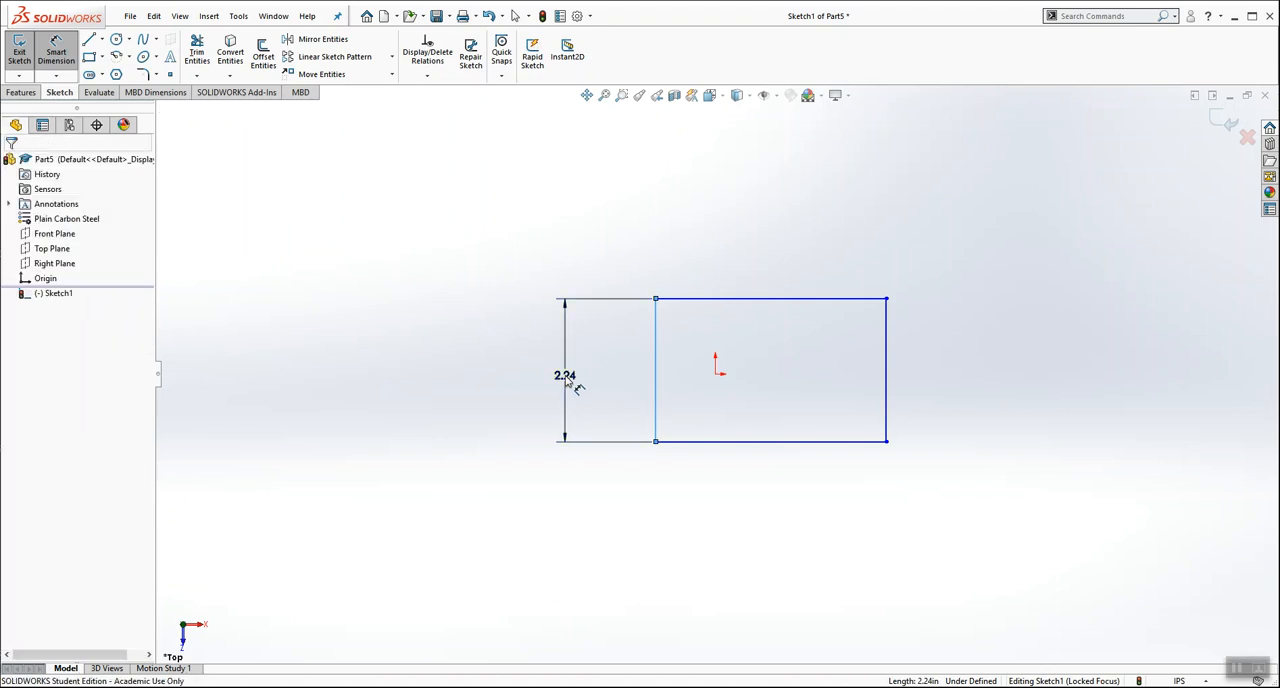
{"action": "type", "text": ".5"}
{"action": "key", "text": "Return"}
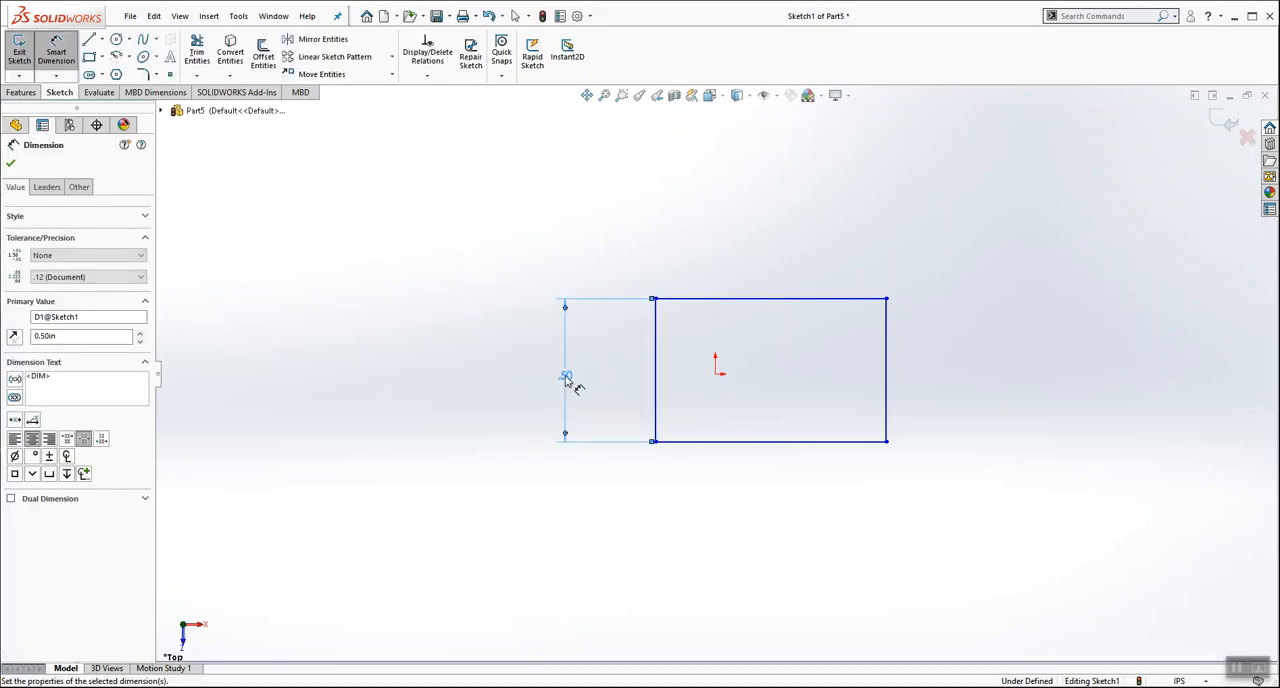
{"action": "left_click", "coordinate": [645, 366]}
Step: Dimension the horizontal distance from the rectangle's left side to the origin as 0.25 in
{"action": "left_click", "coordinate": [657, 362]}
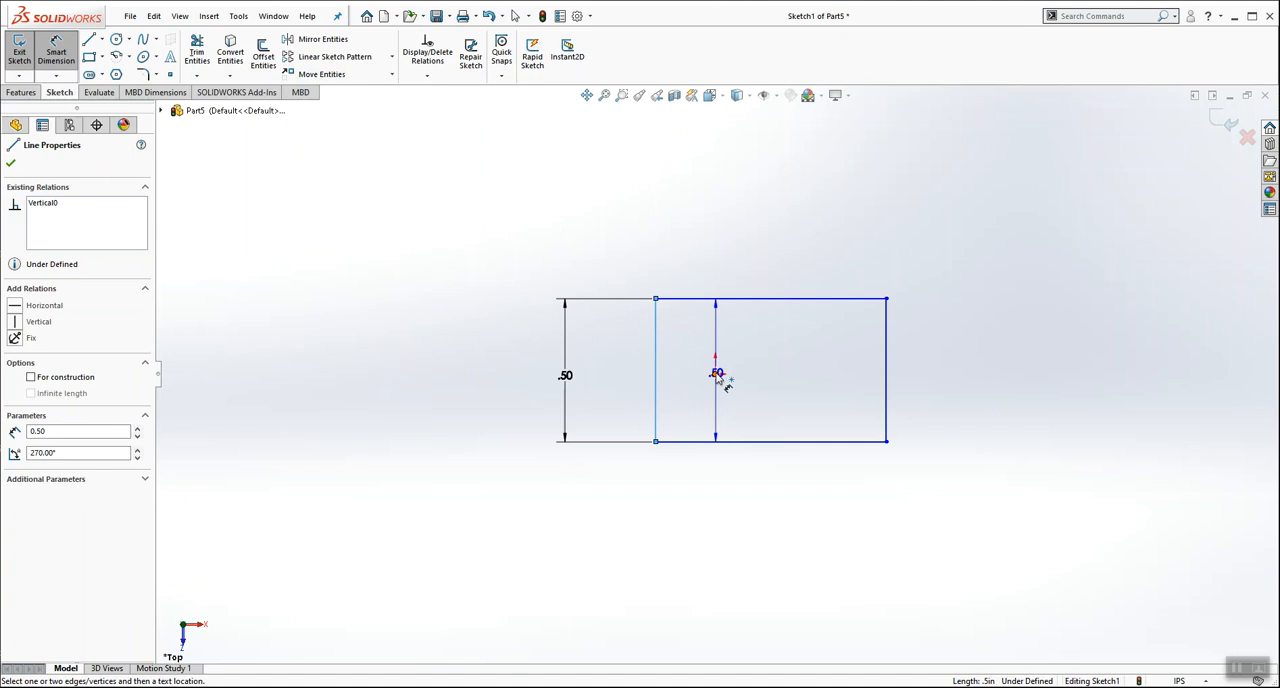
{"action": "left_click", "coordinate": [716, 373]}
{"action": "left_click", "coordinate": [686, 257]}
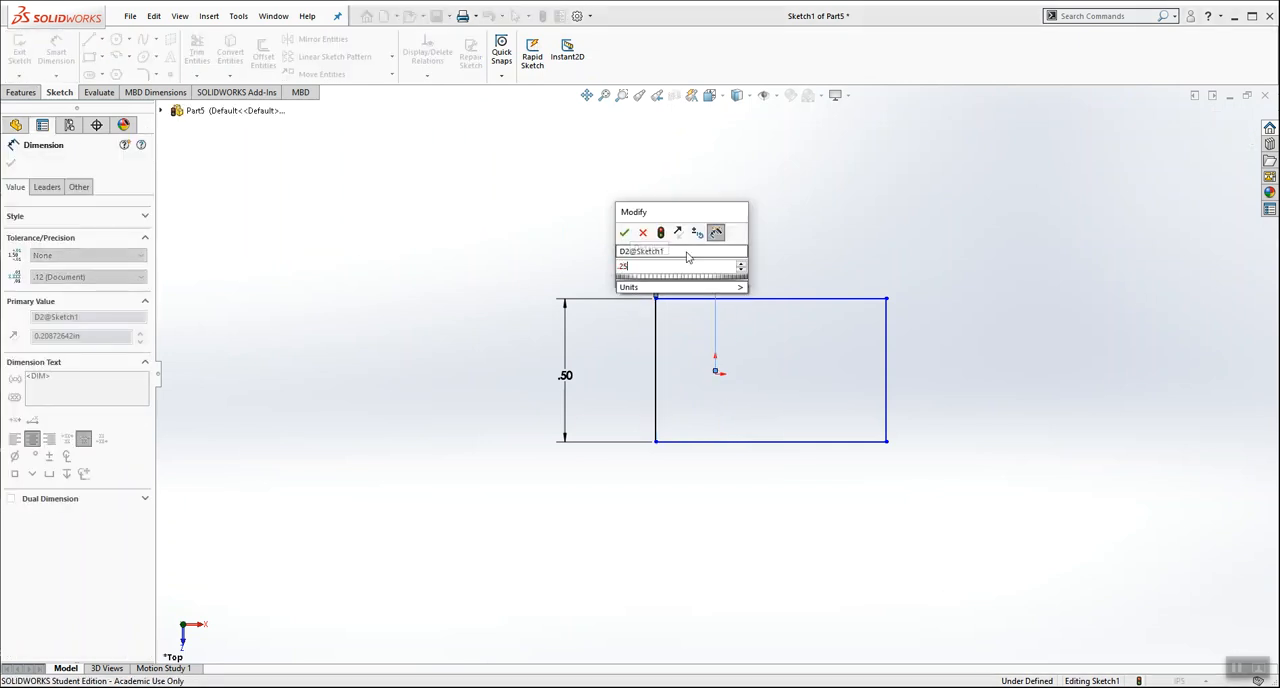
{"action": "type", "text": ".25"}
{"action": "key", "text": "Return"}
{"action": "left_click", "coordinate": [750, 333]}
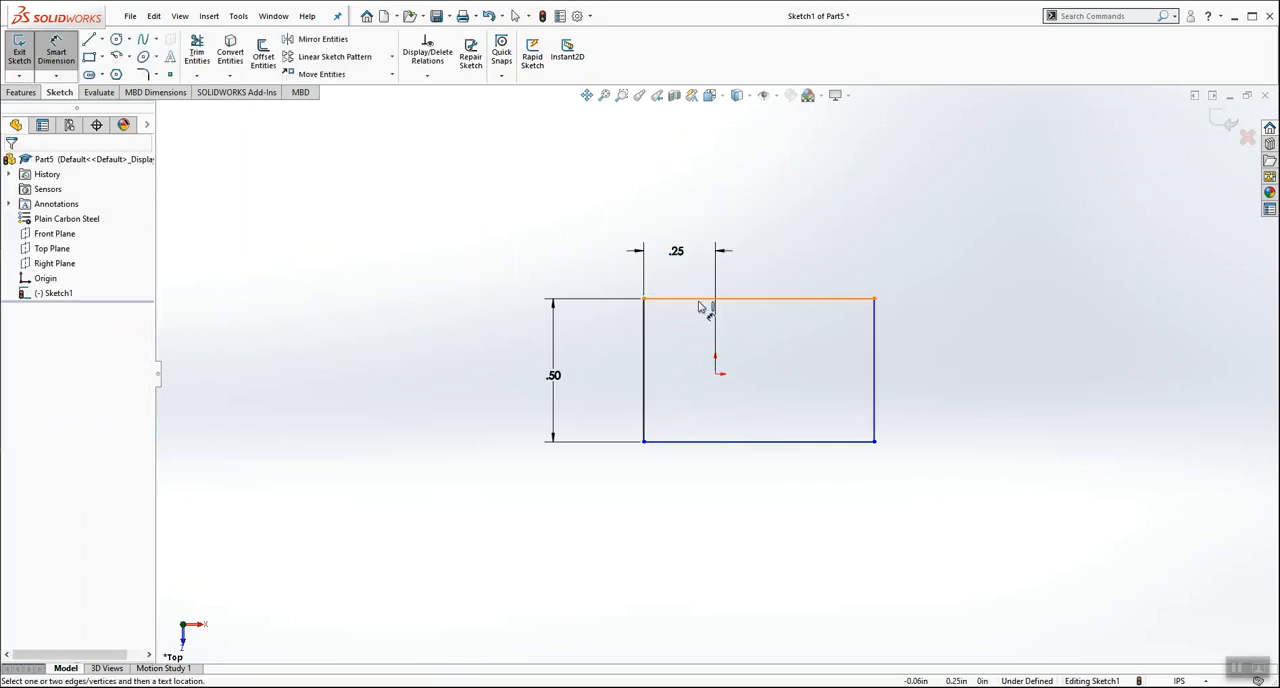
Step: Dimension the vertical distance from the rectangle's upper edge to the origin as 0.25 in
{"action": "left_click", "coordinate": [703, 315]}
{"action": "left_click", "coordinate": [718, 375]}
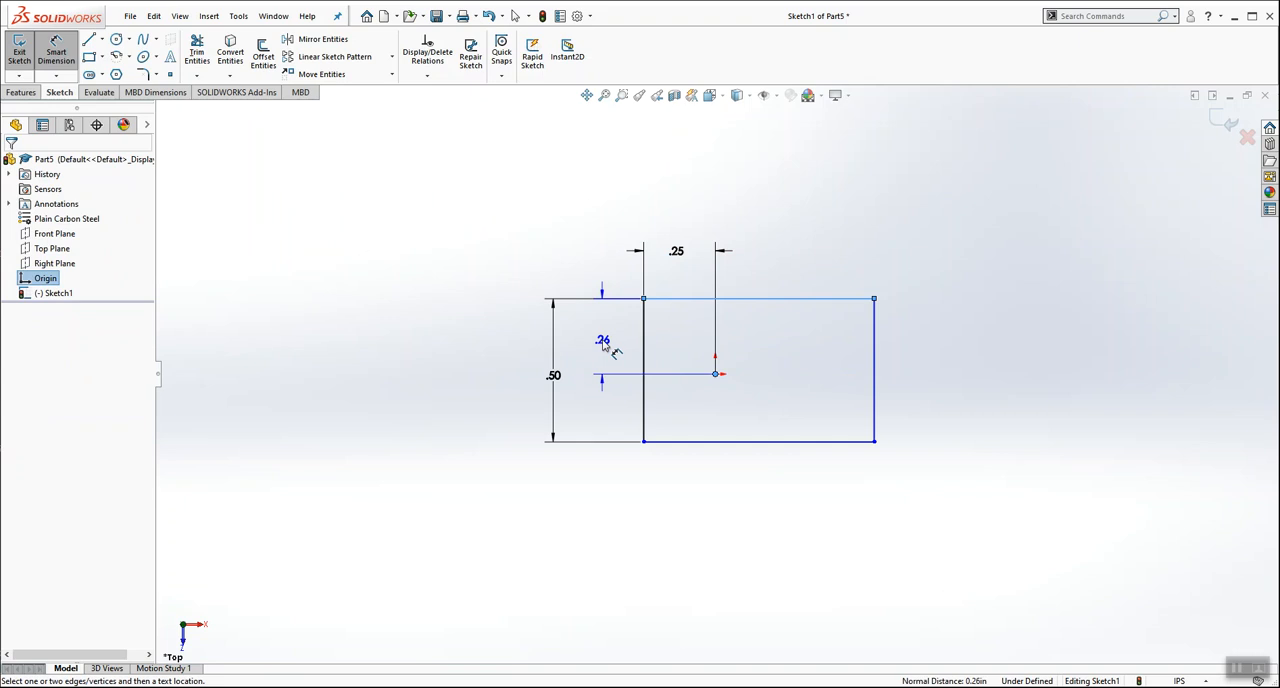
{"action": "left_click", "coordinate": [601, 343]}
{"action": "key", "text": "Return"}
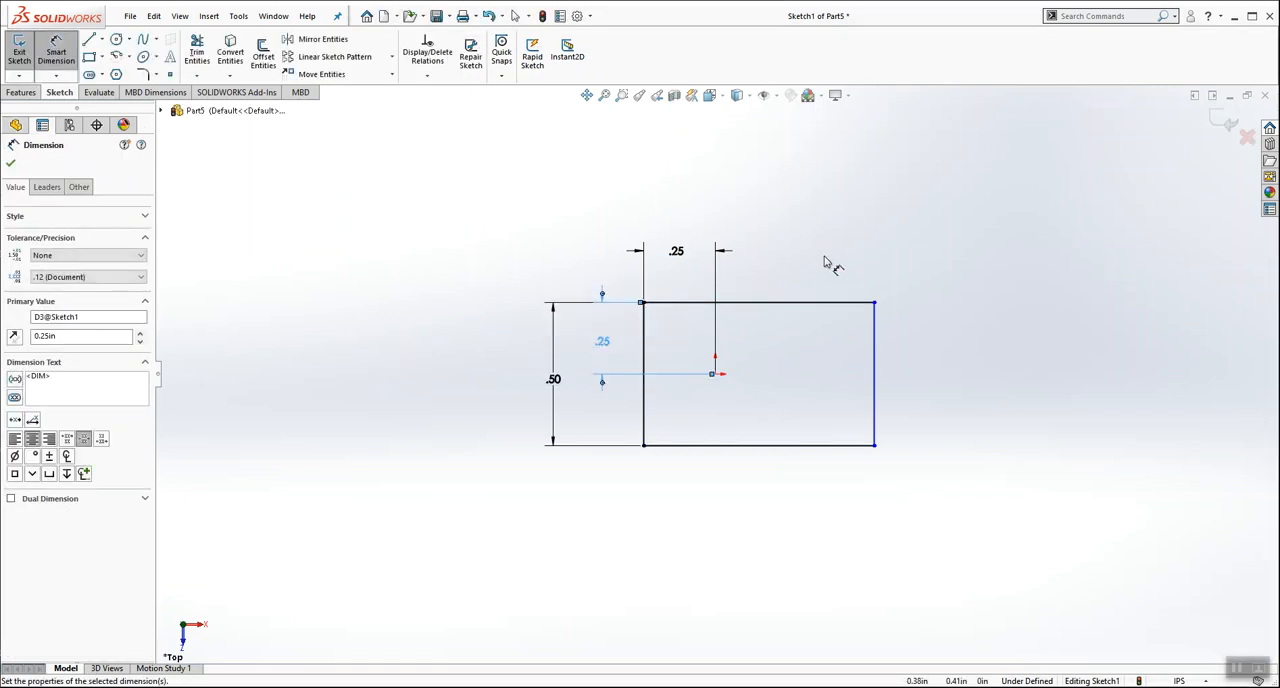
Step: Dimension the rectangle's upper edge to a length of 0.75 in
{"action": "left_click", "coordinate": [786, 301]}
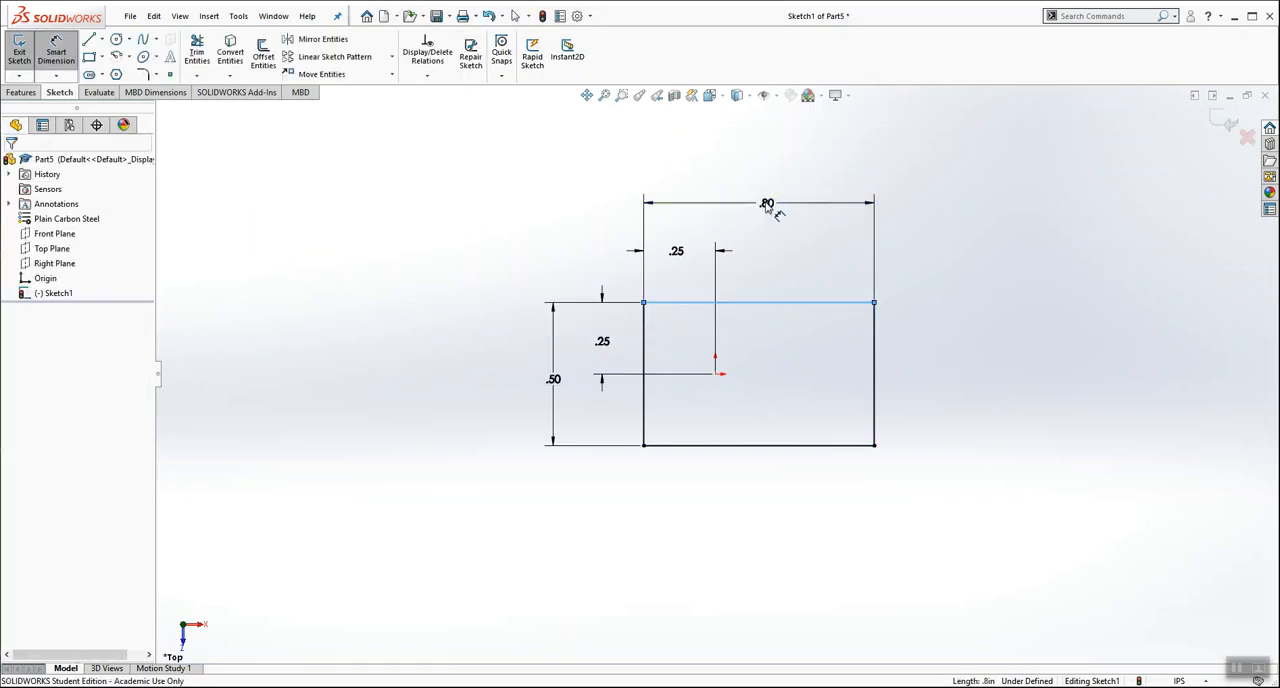
{"action": "left_click", "coordinate": [768, 204]}
{"action": "type", "text": ".75"}
{"action": "key", "text": "Return"}
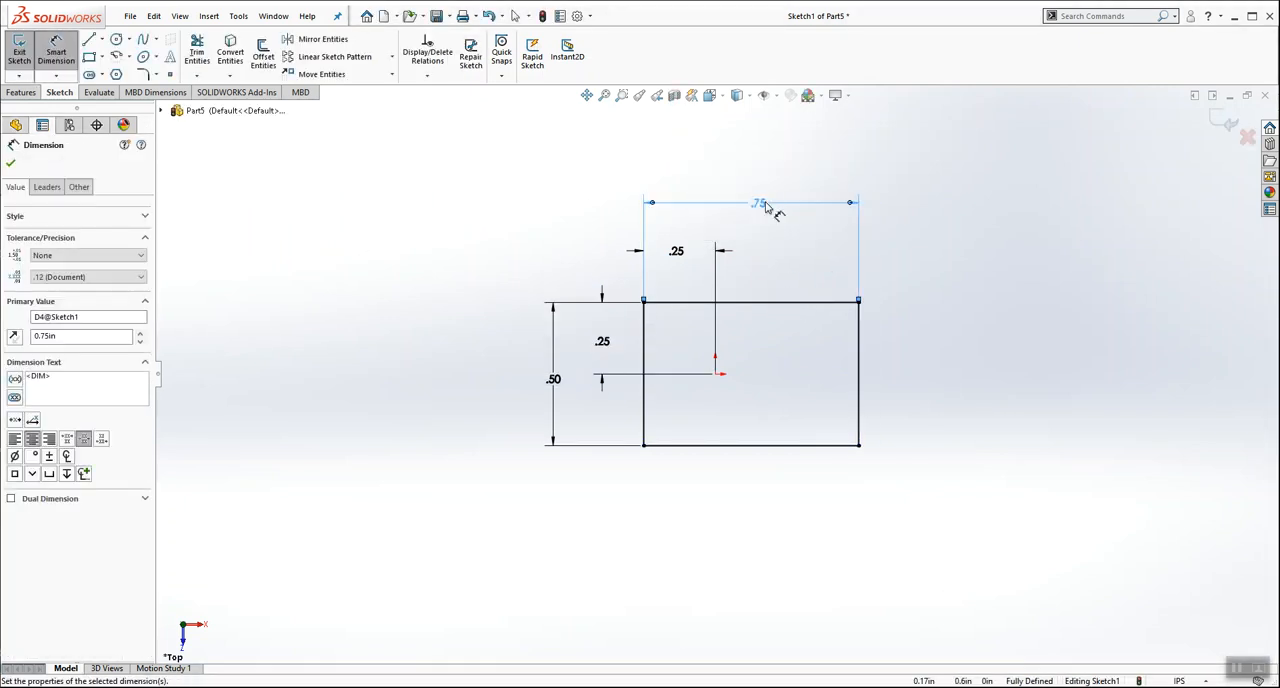
{"action": "left_click", "coordinate": [964, 329]}
Step: Check the hole location in the CYLINDER.PDF drawing in Acrobat Reader, then return to the SOLIDWORKS sketch
{"action": "left_click", "coordinate": [1239, 667]}
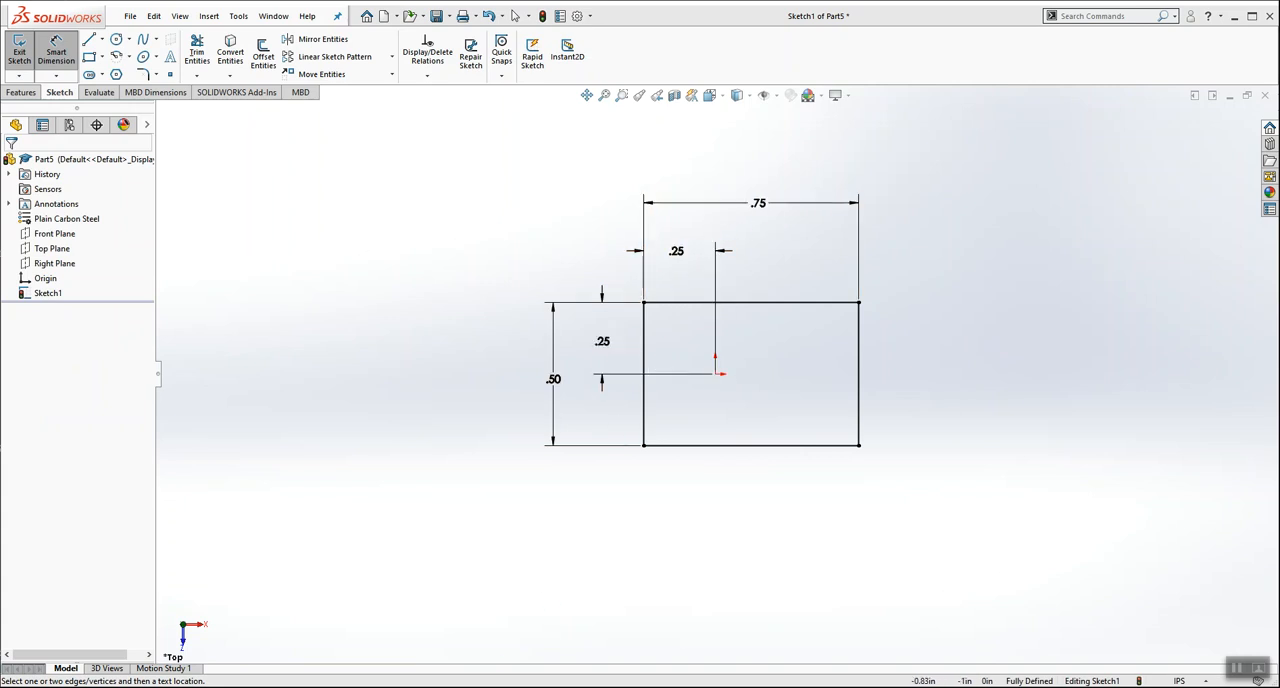
{"action": "key", "text": "alt+Tab"}
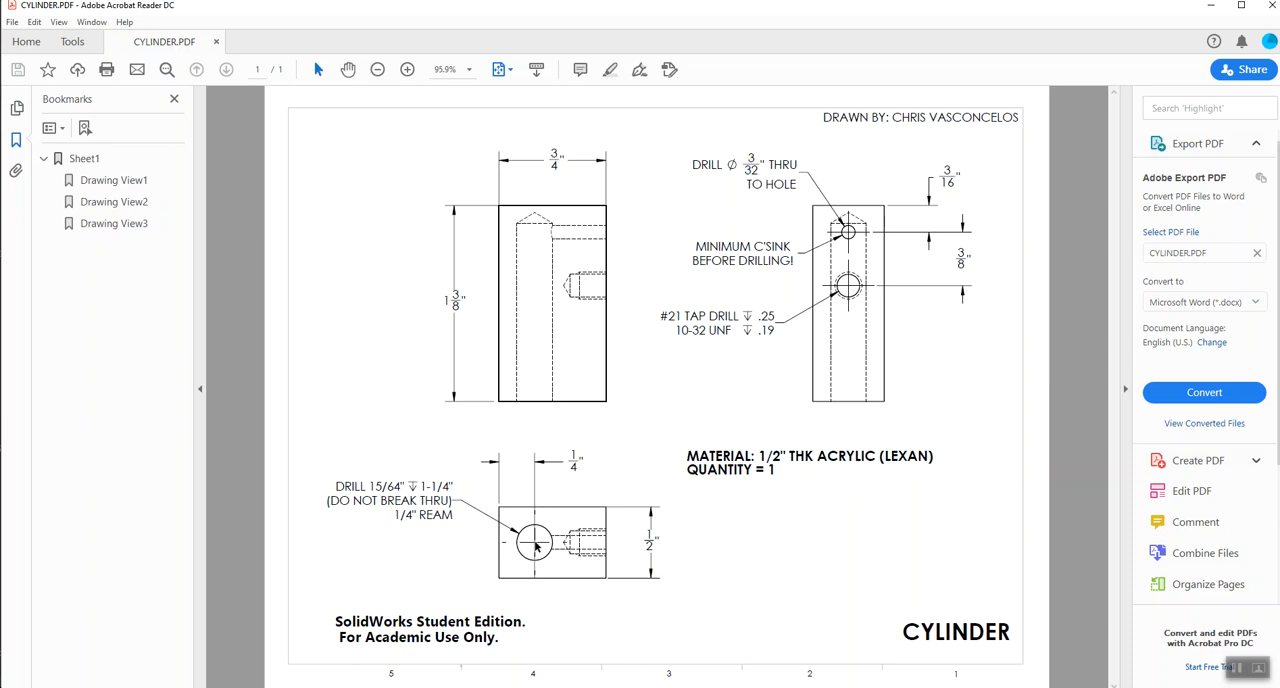
{"action": "key", "text": "alt+Tab"}
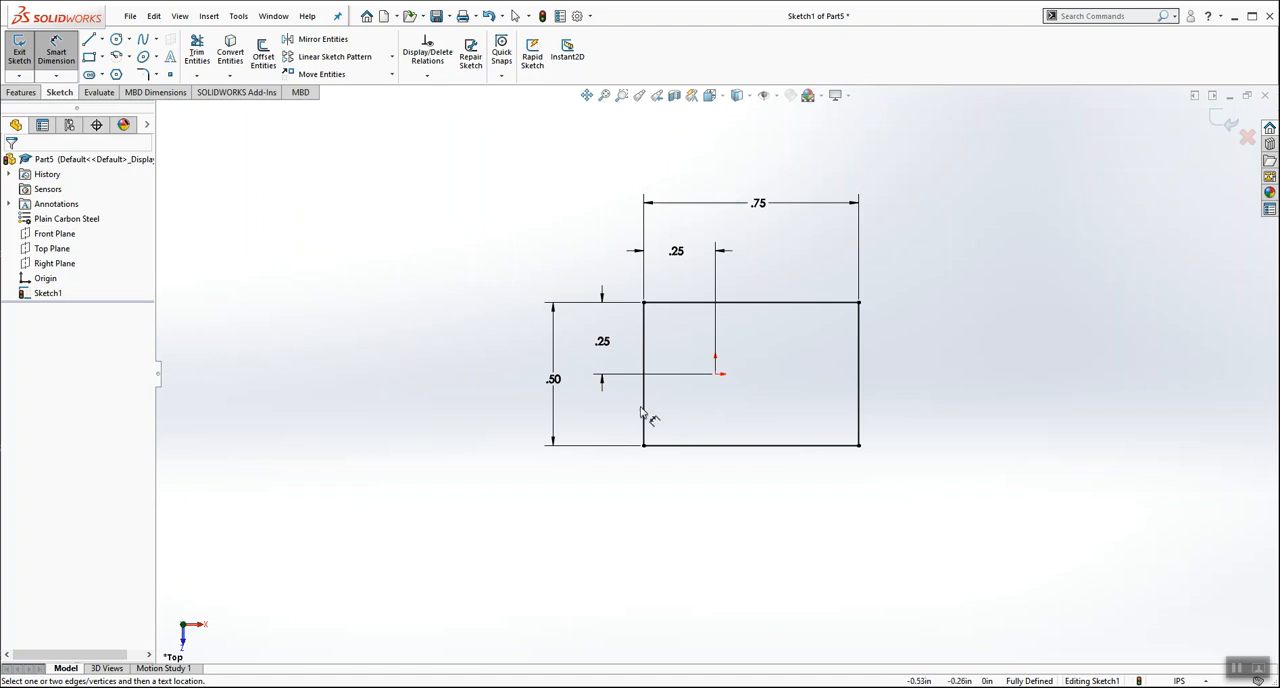
Step: Exit the sketch, switch to the isometric view and extrude the rectangle as a blind boss 1.375 in deep
{"action": "left_click", "coordinate": [1213, 118]}
{"action": "left_click", "coordinate": [709, 95]}
{"action": "left_click", "coordinate": [788, 135]}
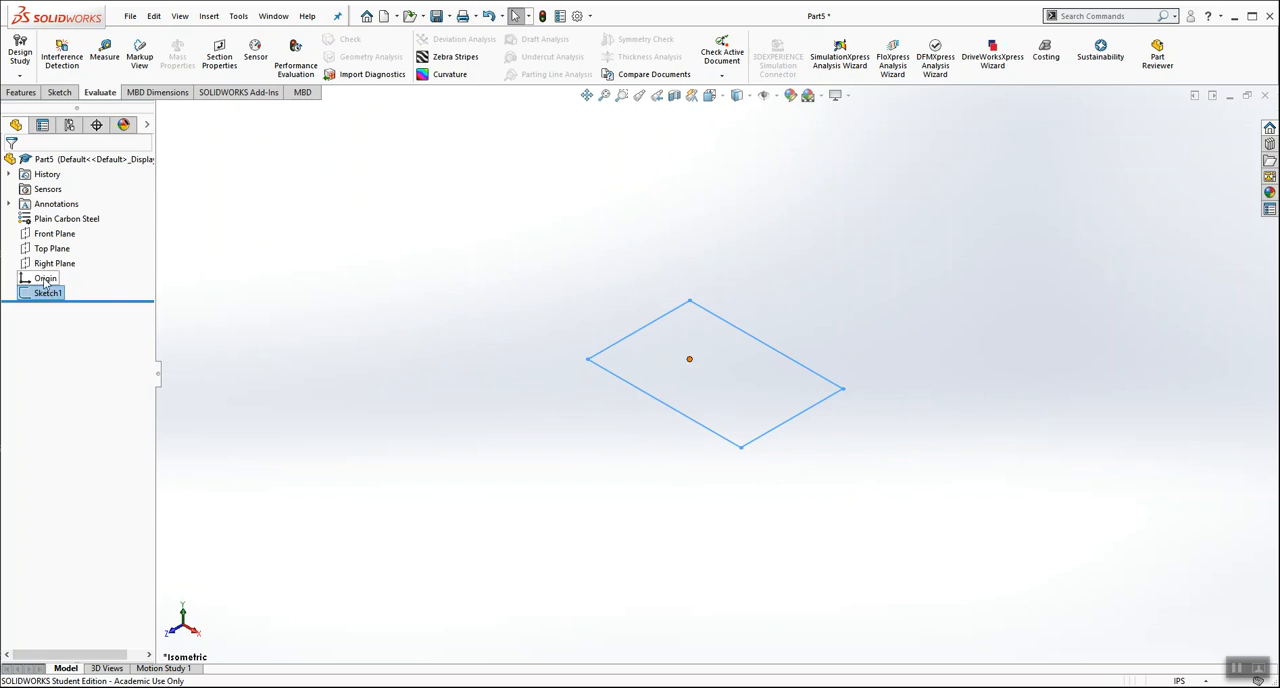
{"action": "left_click", "coordinate": [21, 92]}
{"action": "left_click", "coordinate": [24, 50]}
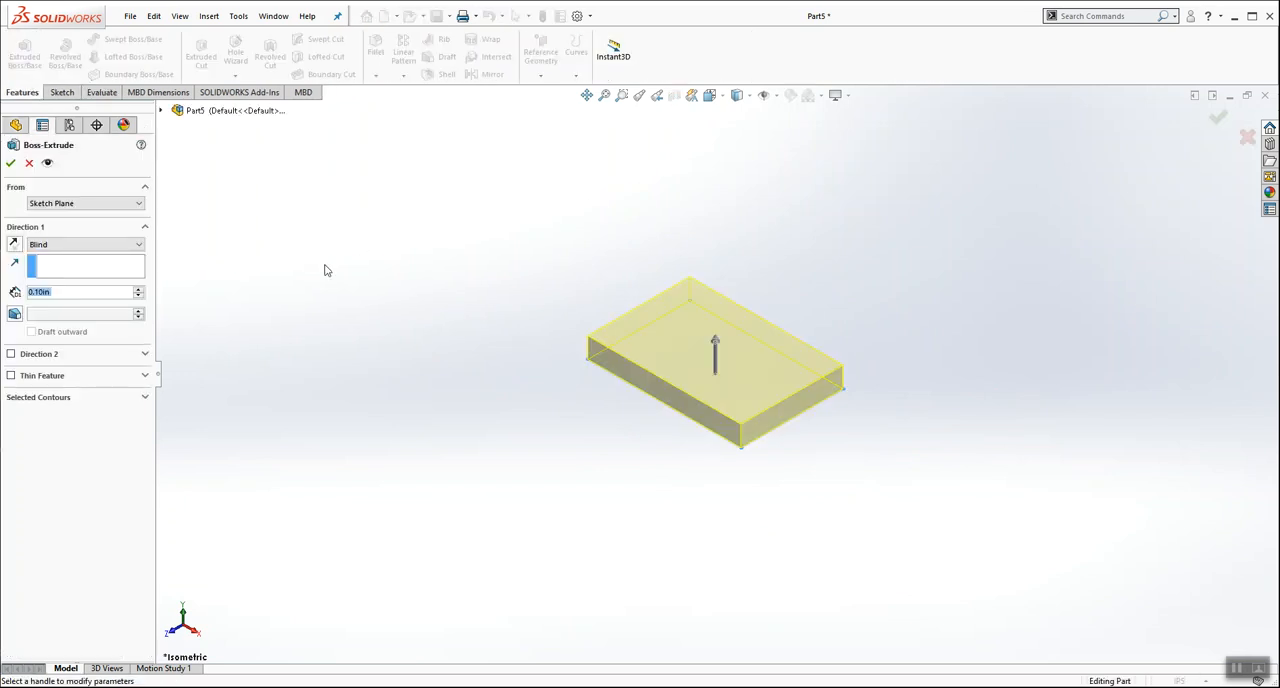
{"action": "type", "text": "1.375"}
{"action": "key", "text": "Return"}
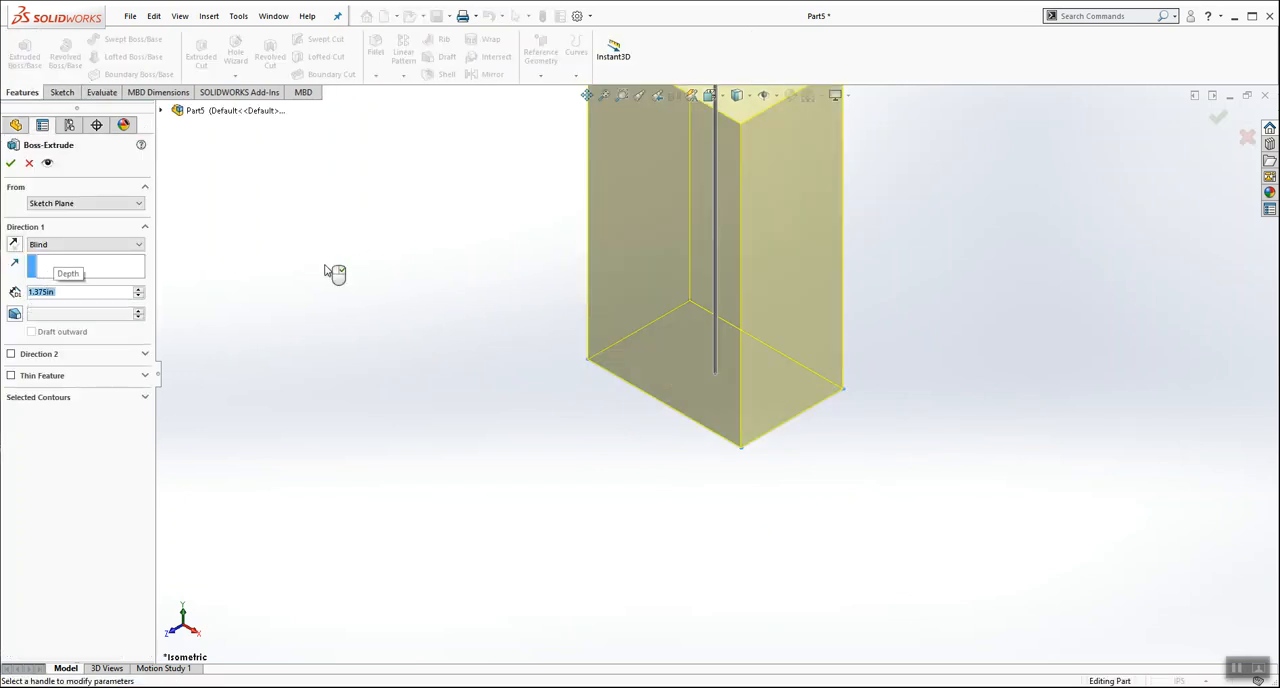
{"action": "left_click", "coordinate": [9, 163]}
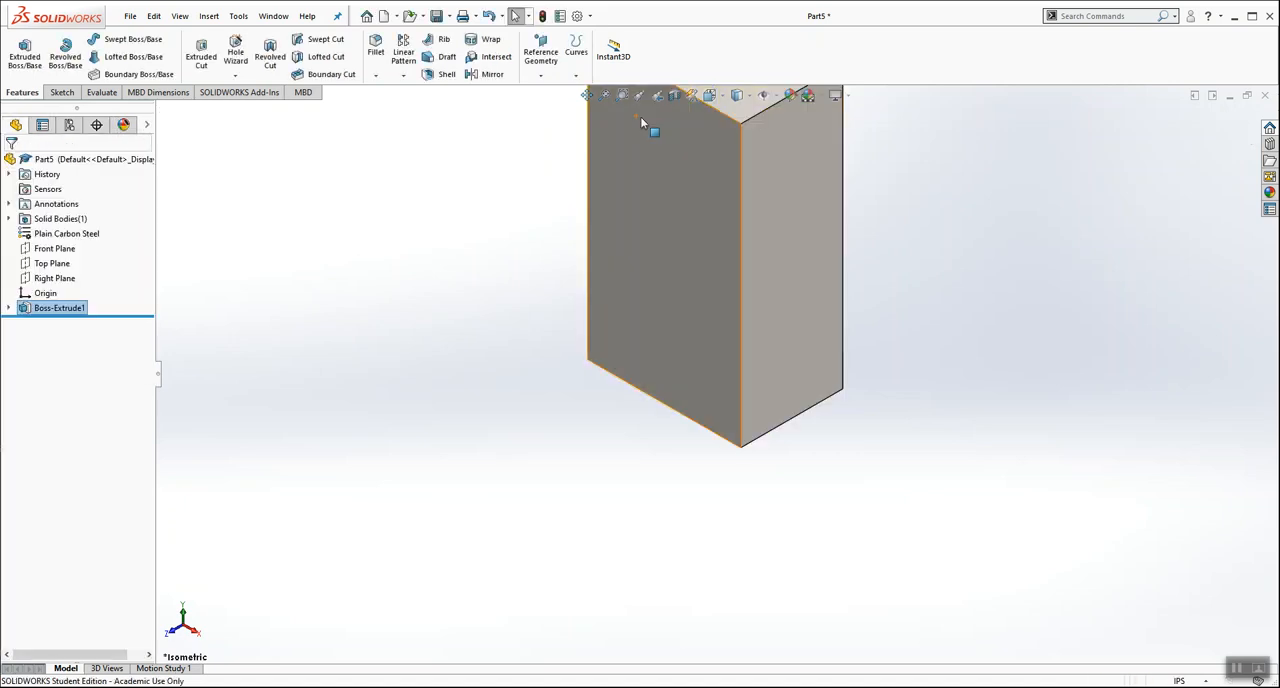
Step: Start a Hole Wizard feature on the block's bottom face and choose the plain, untapped hole type
{"action": "left_click", "coordinate": [604, 95]}
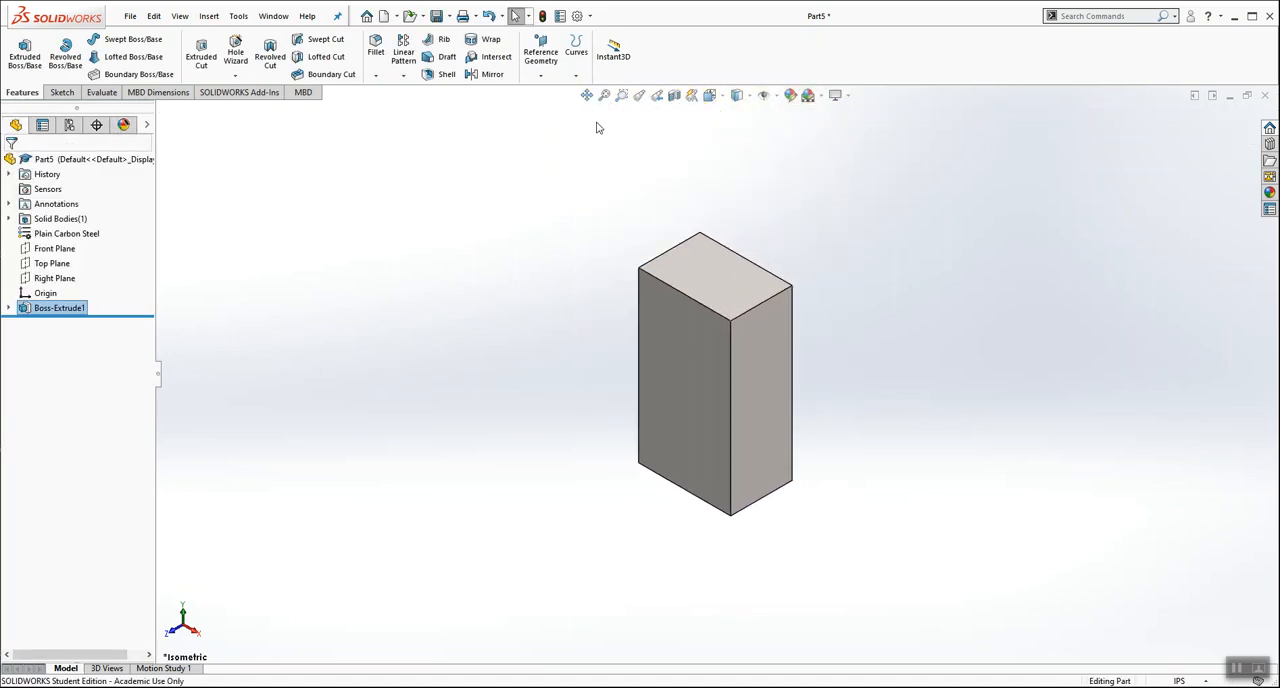
{"action": "left_click", "coordinate": [486, 490]}
{"action": "middle_click_drag", "start_coordinate": [539, 486], "coordinate": [564, 249]}
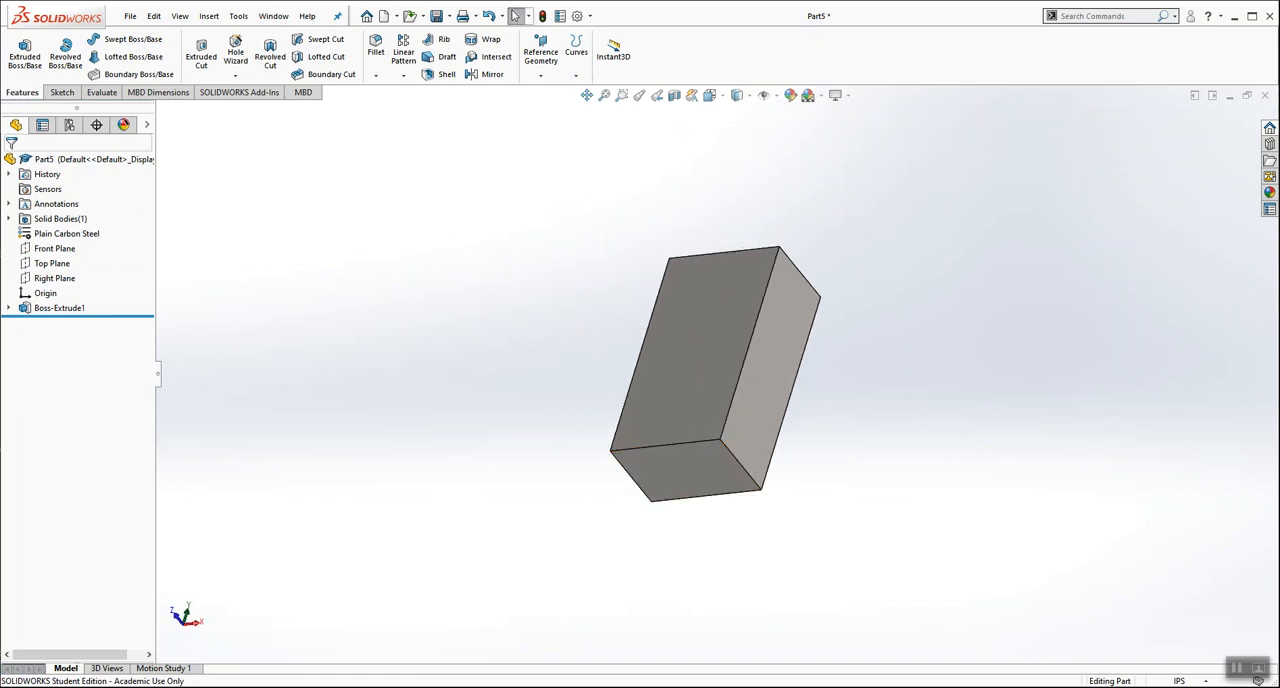
{"action": "left_click", "coordinate": [534, 687]}
{"action": "left_click", "coordinate": [661, 468]}
{"action": "left_click", "coordinate": [235, 52]}
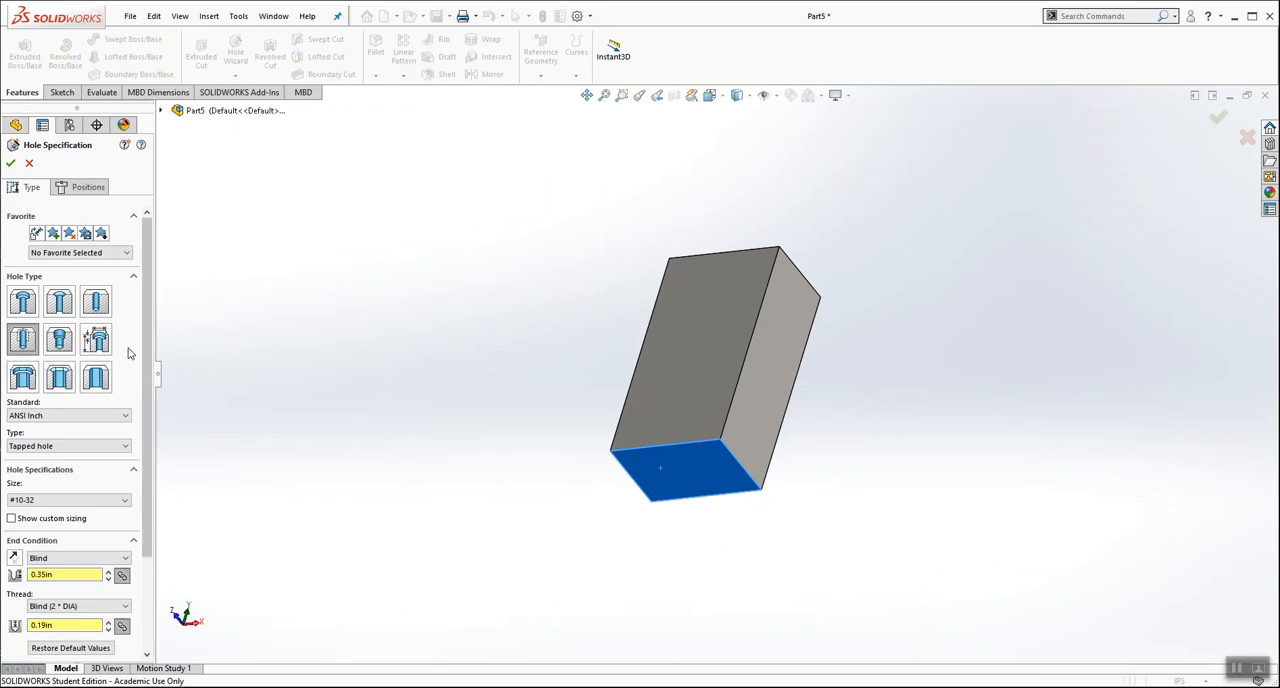
{"action": "left_click", "coordinate": [96, 305]}
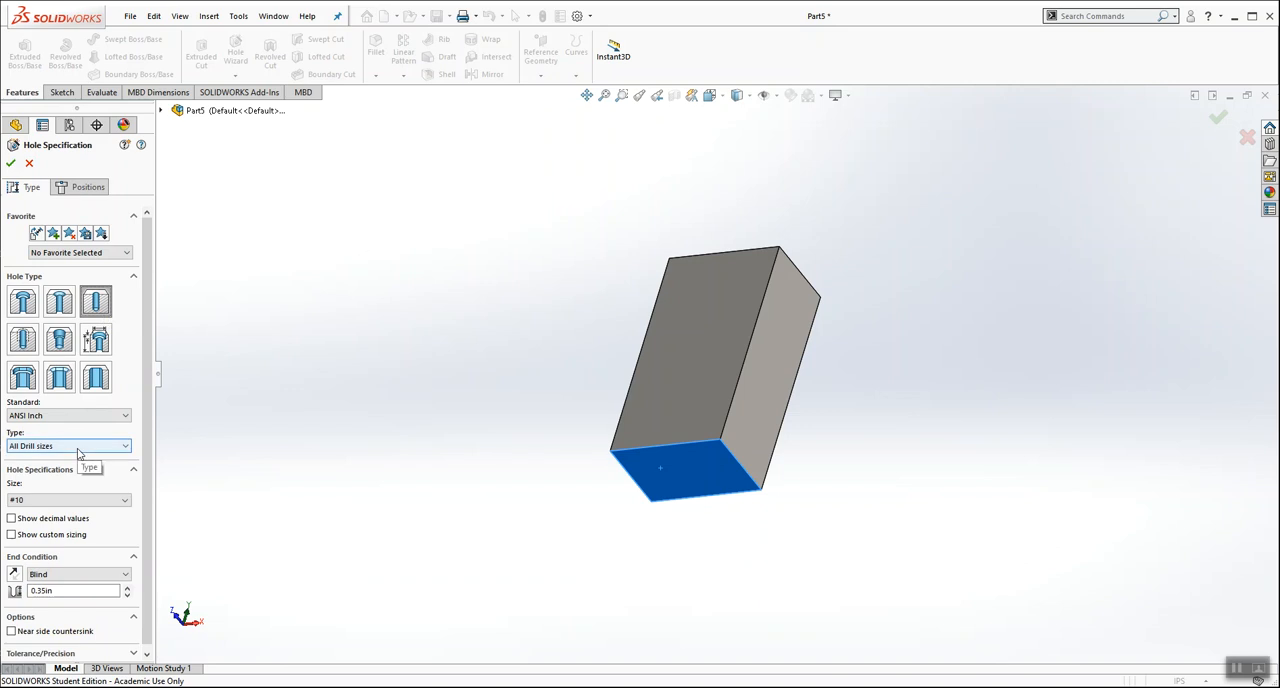
Step: Set the hole to Fractional Drill Sizes with a size of 1/4
{"action": "left_click", "coordinate": [54, 502]}
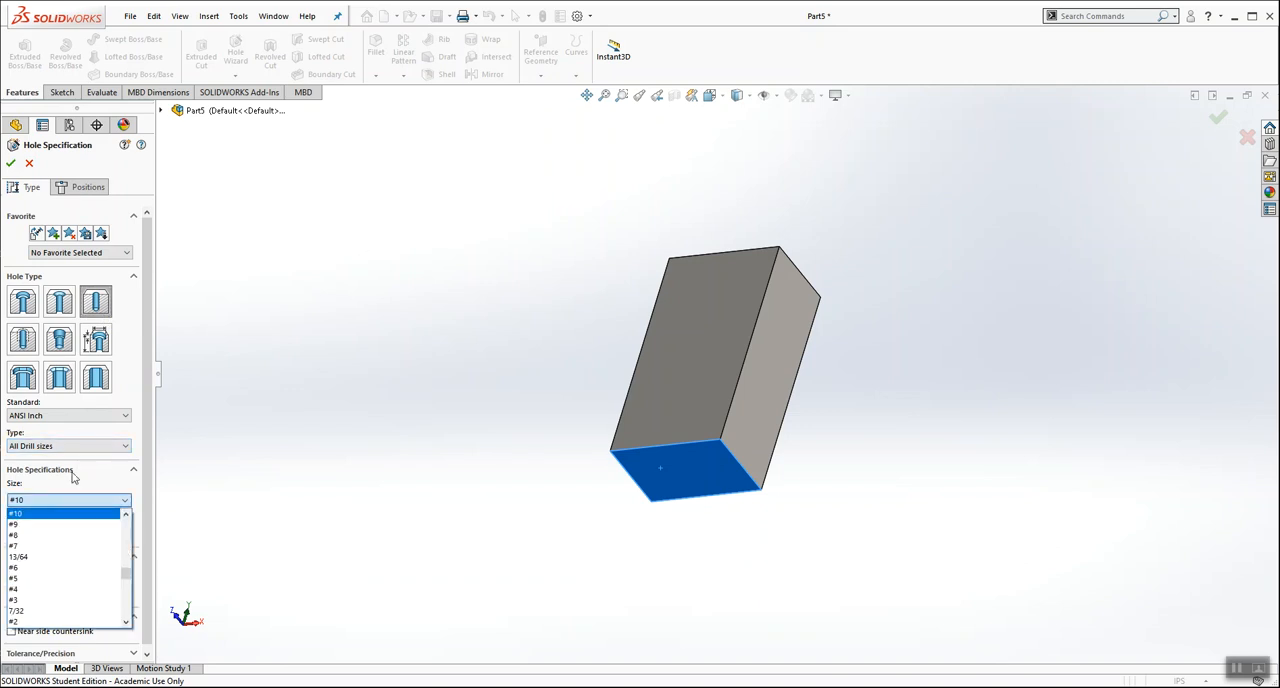
{"action": "left_click", "coordinate": [75, 460]}
{"action": "left_click", "coordinate": [76, 447]}
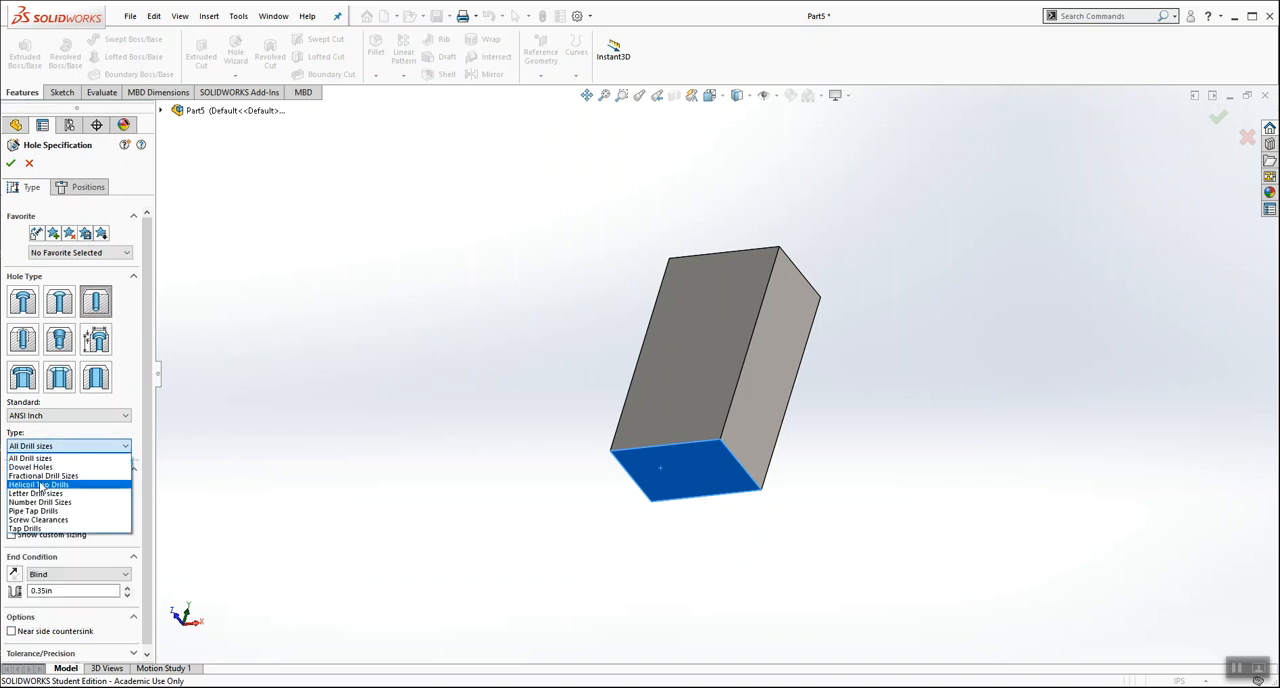
{"action": "left_click", "coordinate": [42, 476]}
{"action": "left_click", "coordinate": [93, 502]}
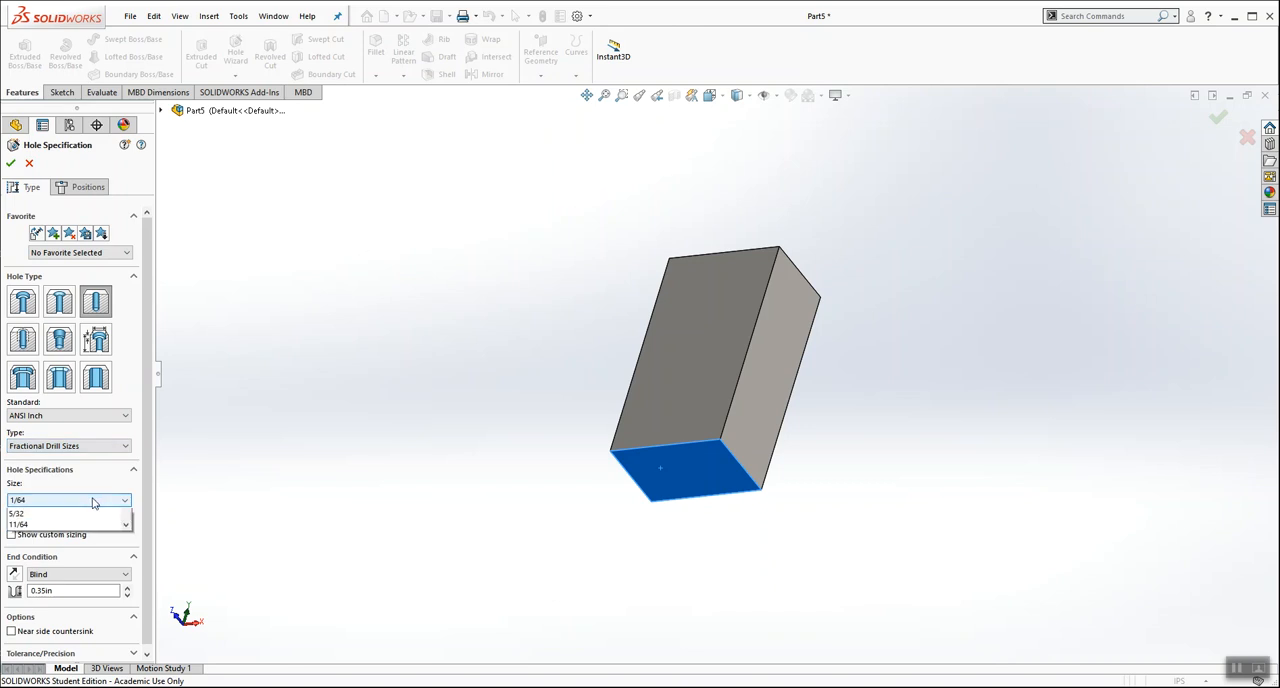
{"action": "left_click_drag", "start_coordinate": [126, 525], "coordinate": [127, 545]}
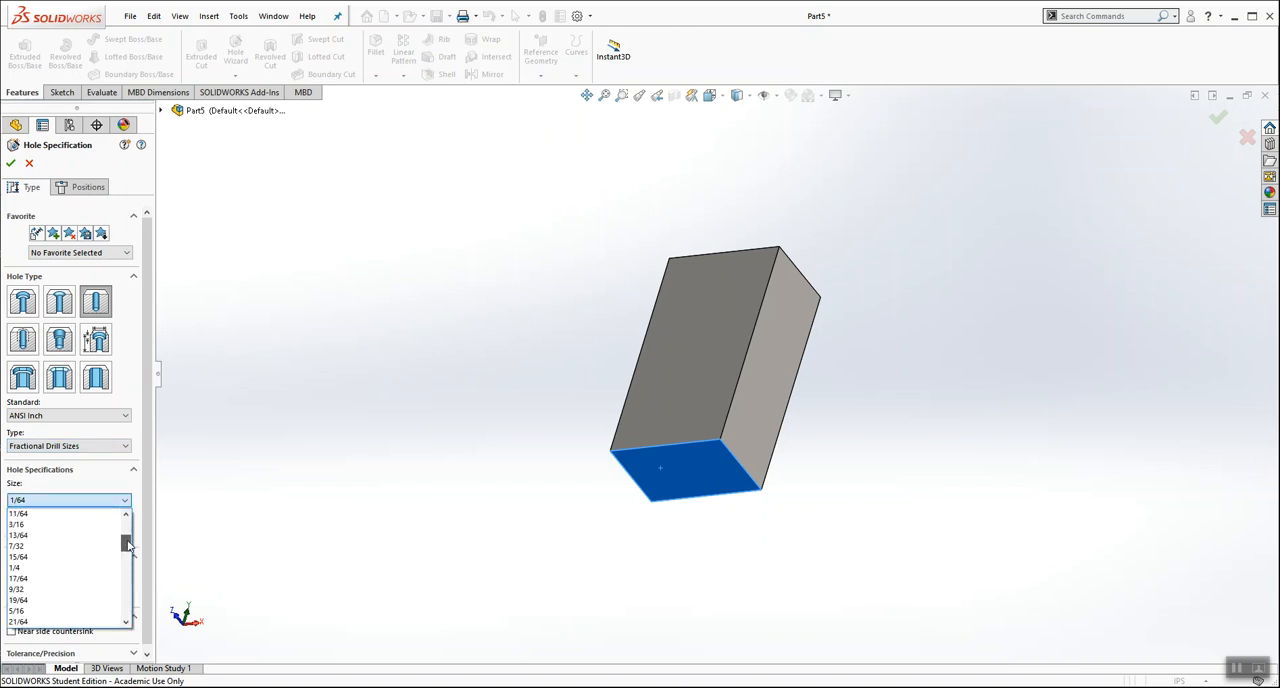
{"action": "left_click", "coordinate": [34, 568]}
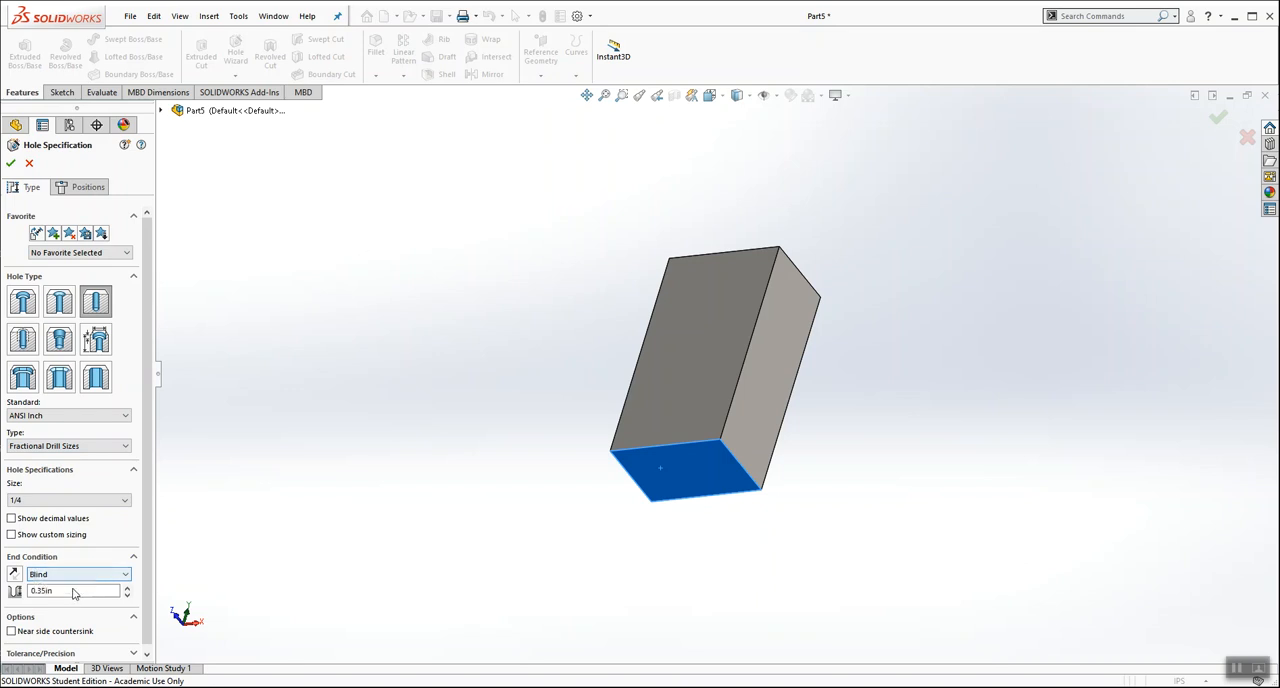
Step: Set the hole's blind depth to 1.25 in
{"action": "double_click", "coordinate": [74, 590]}
{"action": "type", "text": "1"}
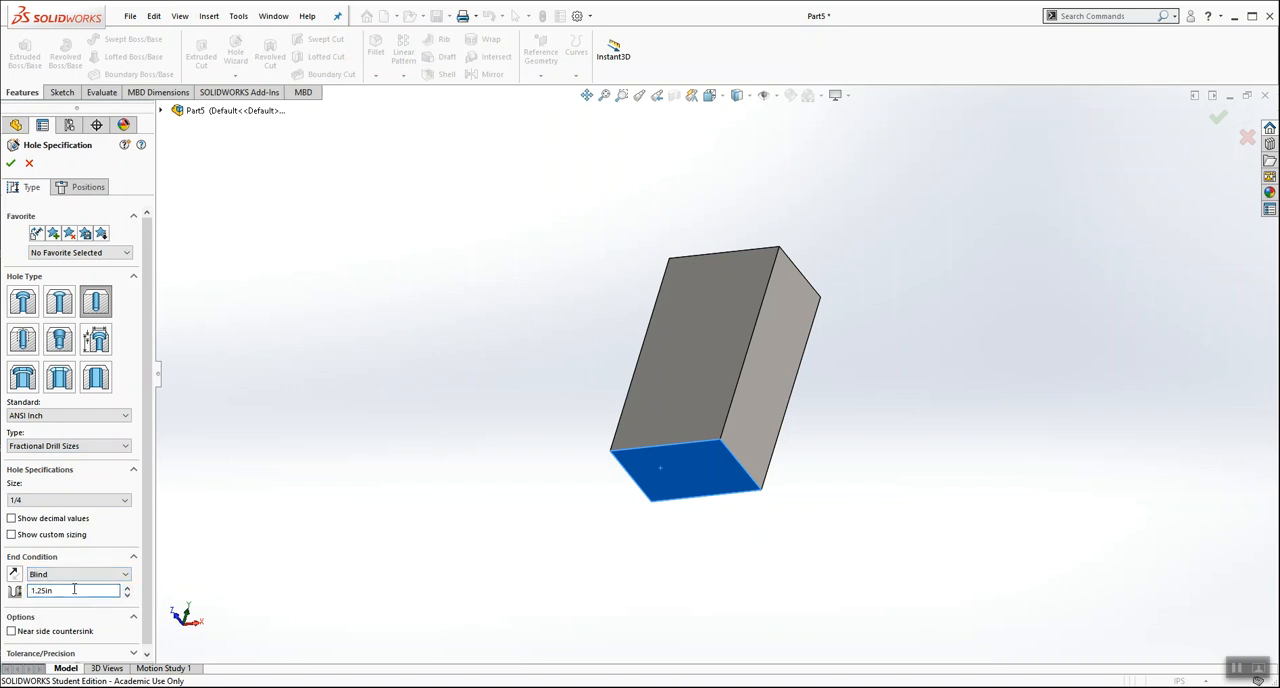
{"action": "left_click_drag", "start_coordinate": [148, 531], "coordinate": [151, 589]}
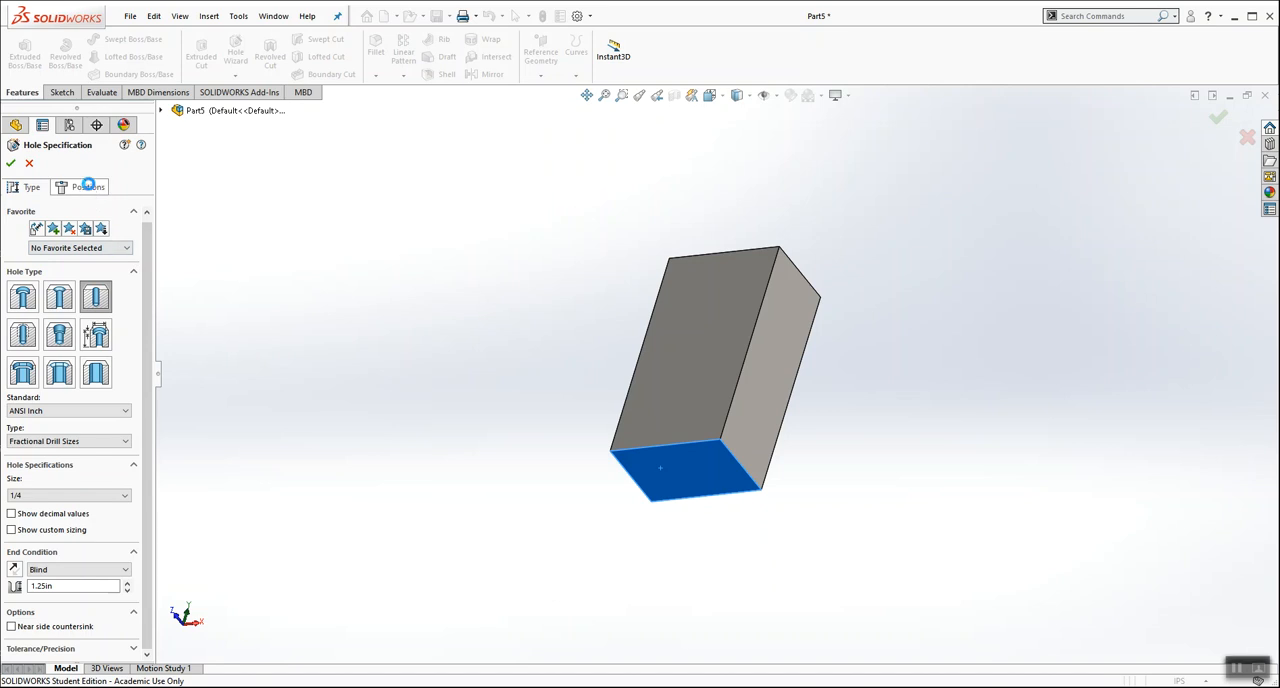
Step: Position the 1/4 hole on the block's bottom face with its centre at the origin and finish the hole
{"action": "left_click", "coordinate": [90, 189]}
{"action": "left_click", "coordinate": [675, 480]}
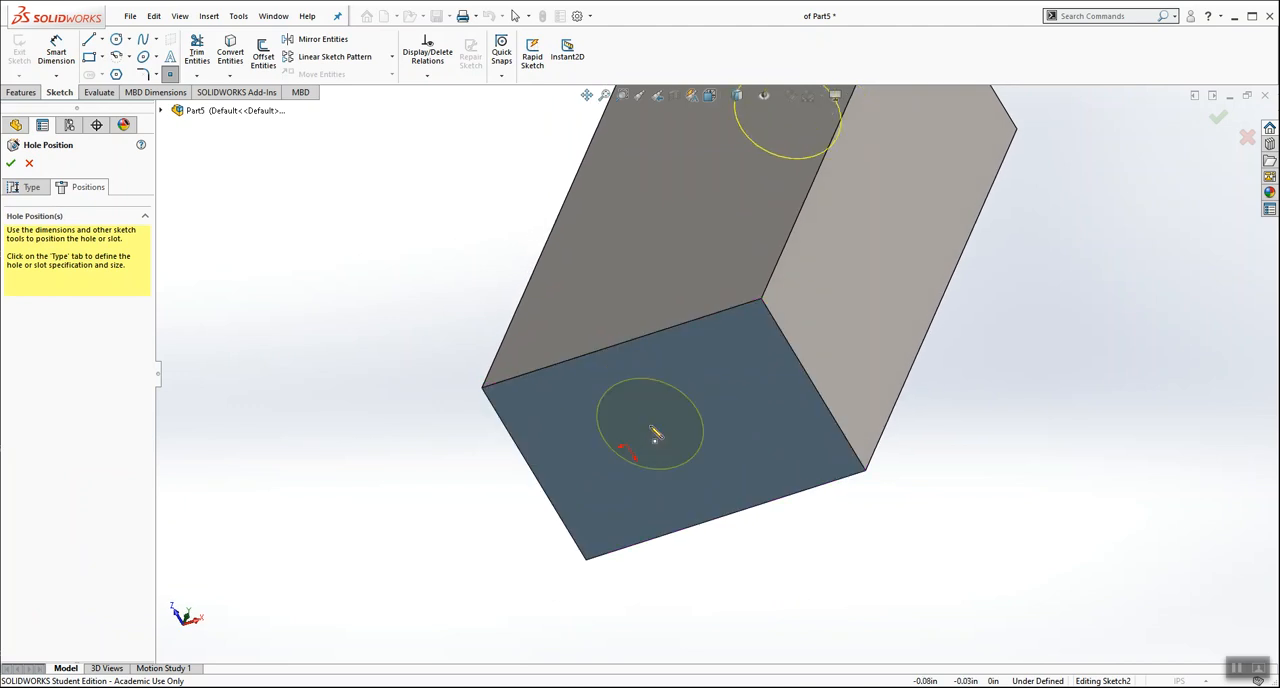
{"action": "left_click", "coordinate": [625, 446]}
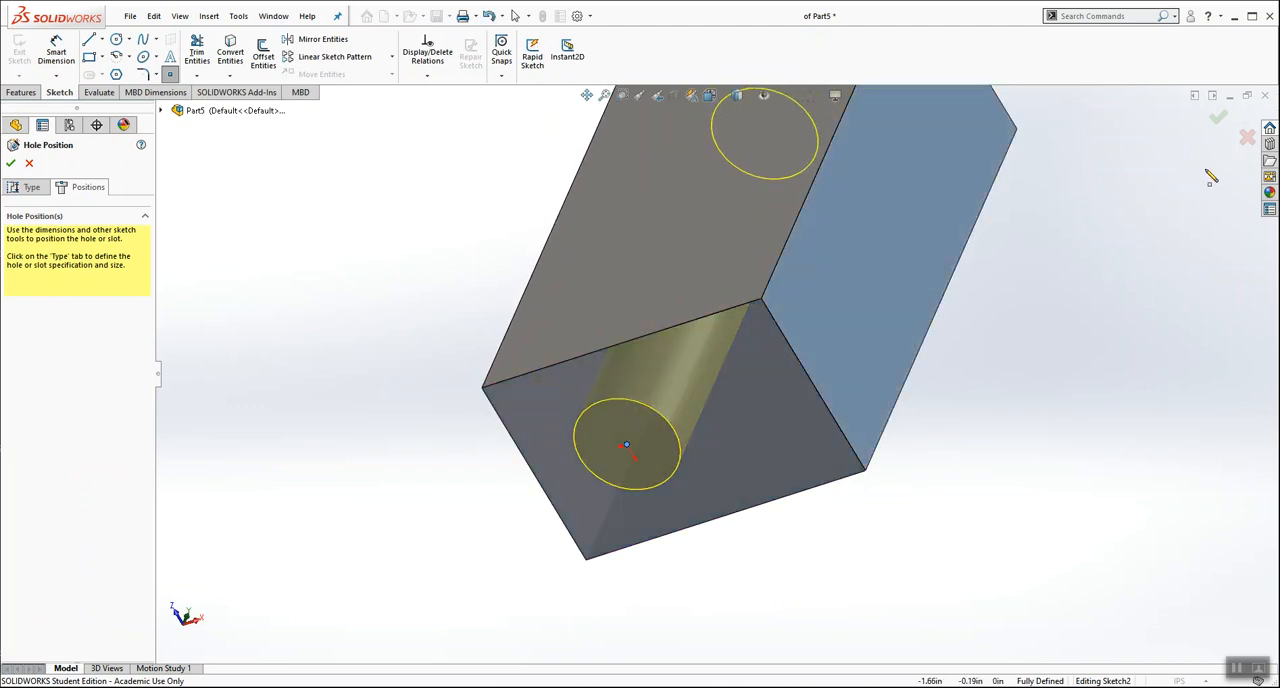
{"action": "left_click", "coordinate": [1216, 118]}
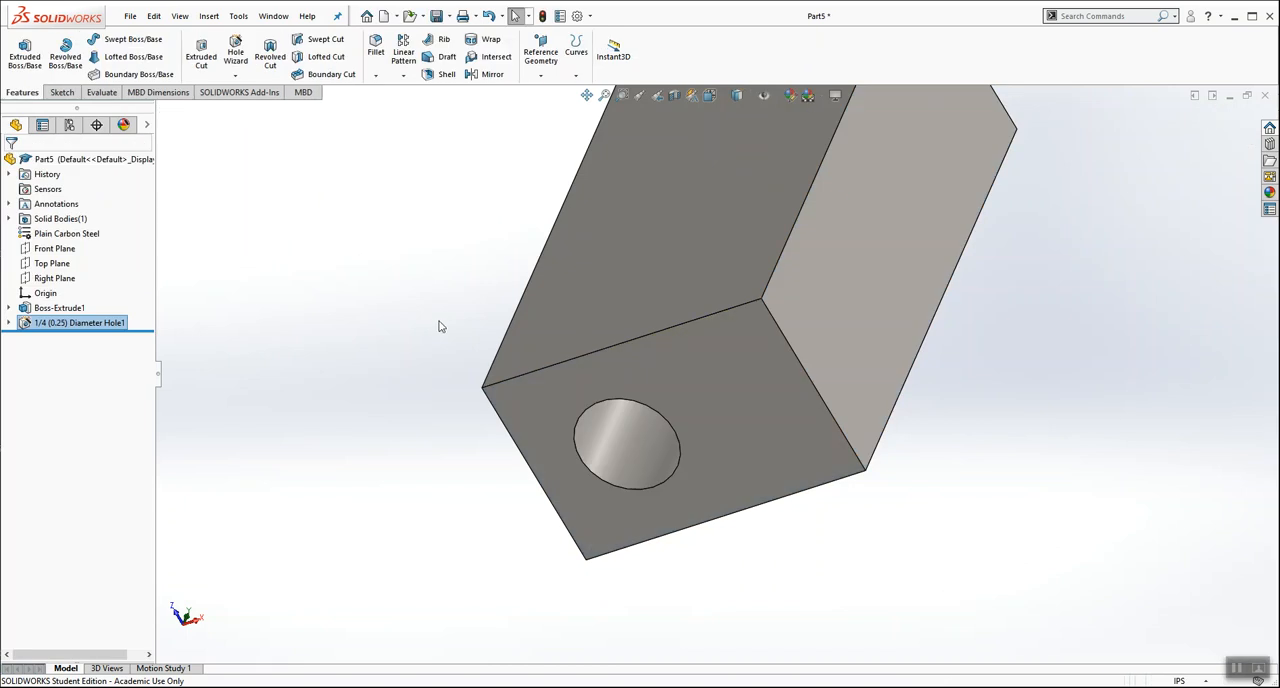
Step: Inspect the 1/4 hole's depth and drill point in a section view through the Front Plane, and turn the section off
{"action": "key", "text": "f"}
{"action": "key", "text": "ctrl+7"}
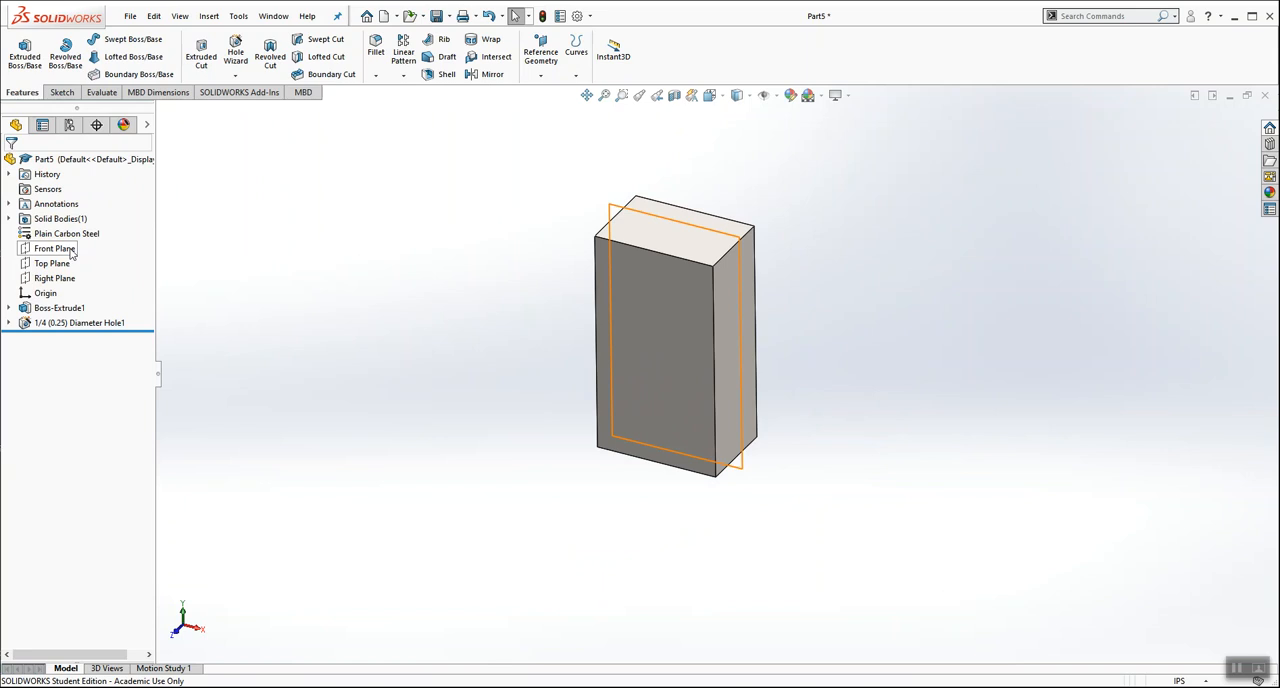
{"action": "left_click", "coordinate": [60, 248]}
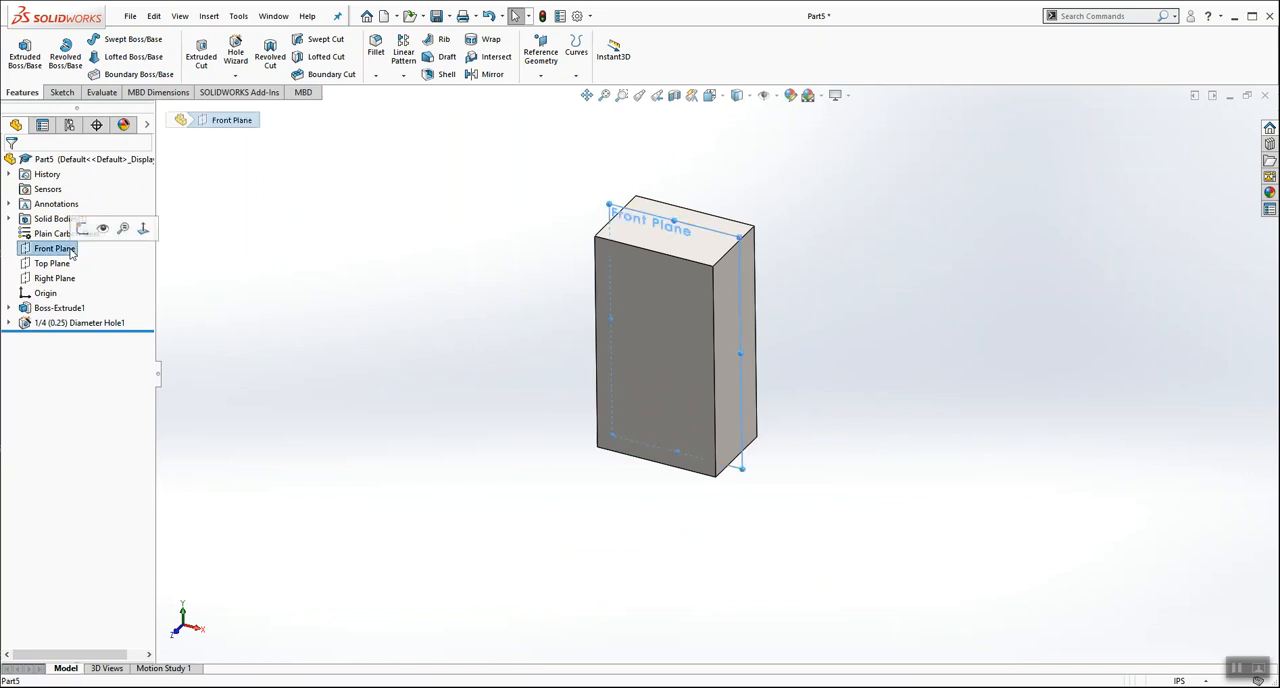
{"action": "left_click", "coordinate": [676, 97]}
{"action": "left_click", "coordinate": [12, 162]}
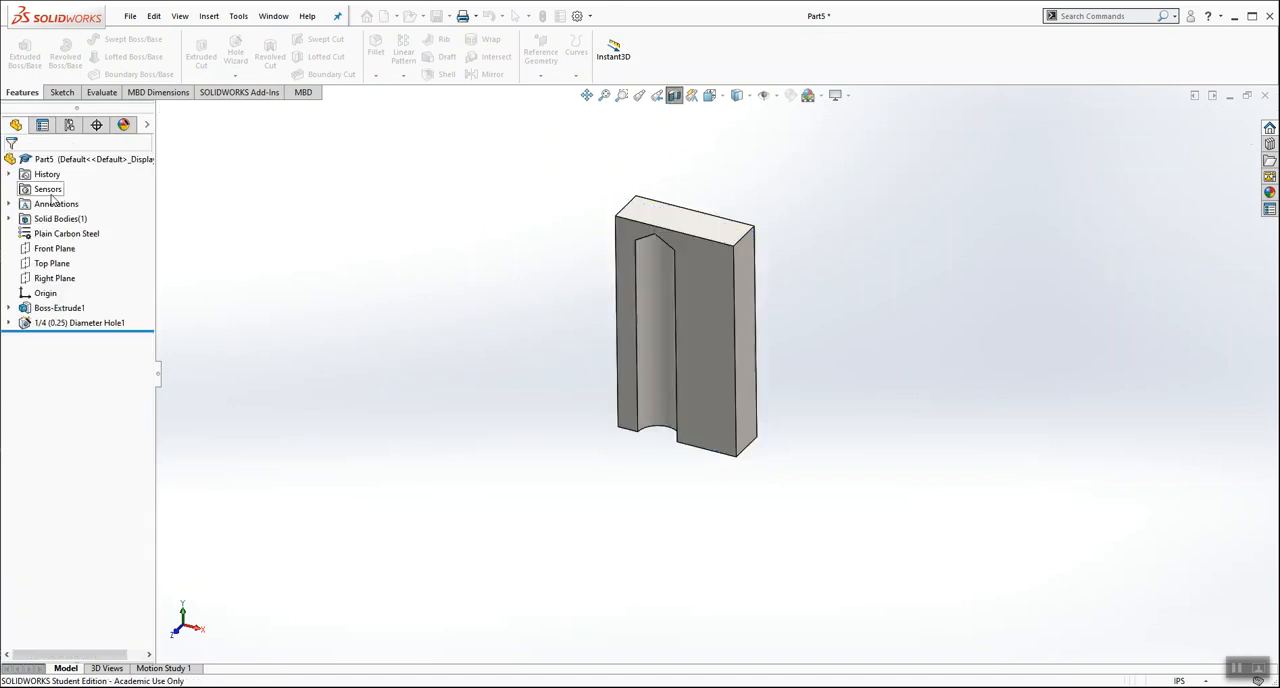
{"action": "middle_click_drag", "start_coordinate": [523, 486], "coordinate": [531, 406]}
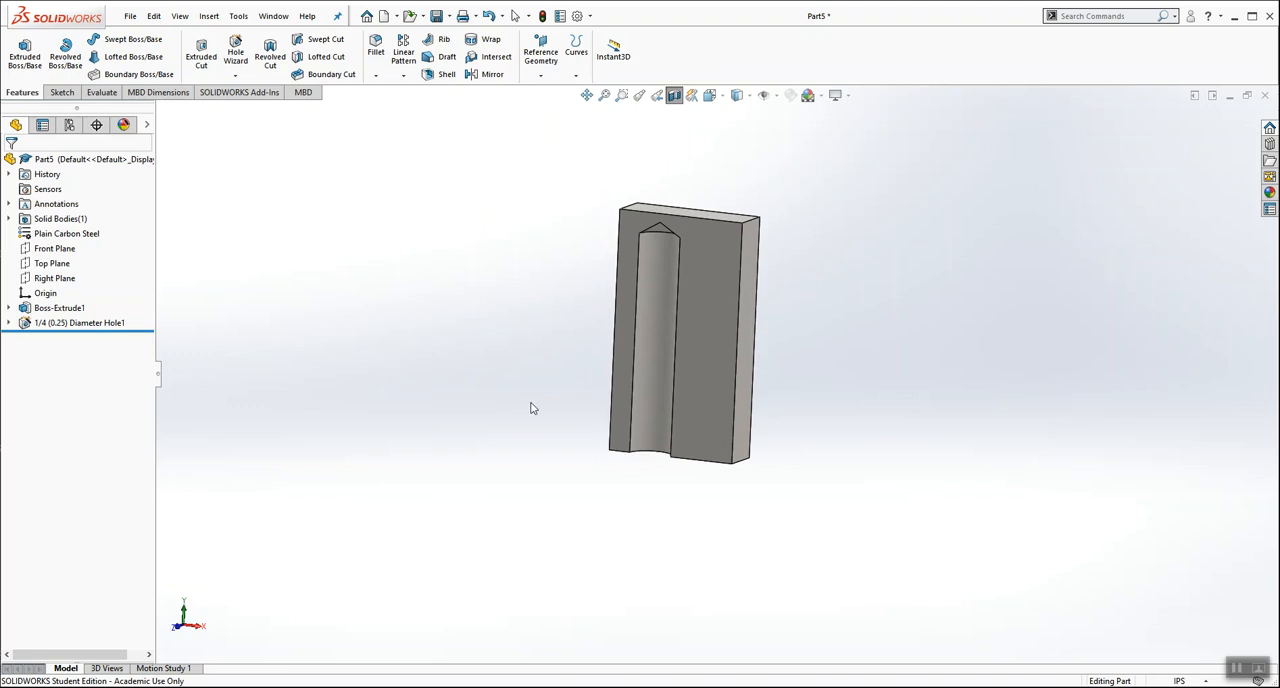
{"action": "left_click", "coordinate": [675, 97]}
Step: Start a Hole Wizard feature on the block's narrow side face beside the Front Plane's long edge and set the drill size to 3/32
{"action": "scroll", "coordinate": [841, 348], "scroll_direction": "down", "scroll_amount": 2}
{"action": "scroll", "coordinate": [790, 204], "scroll_direction": "up", "scroll_amount": 1}
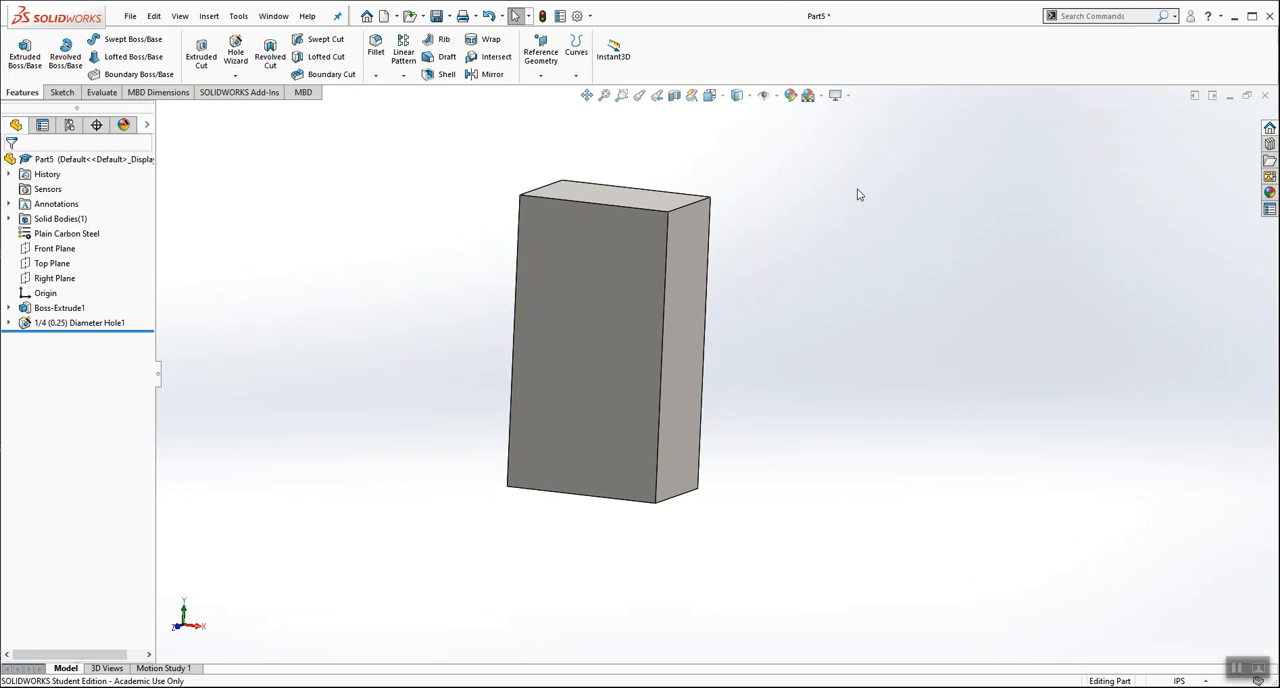
{"action": "middle_click_drag", "start_coordinate": [799, 271], "coordinate": [777, 264]}
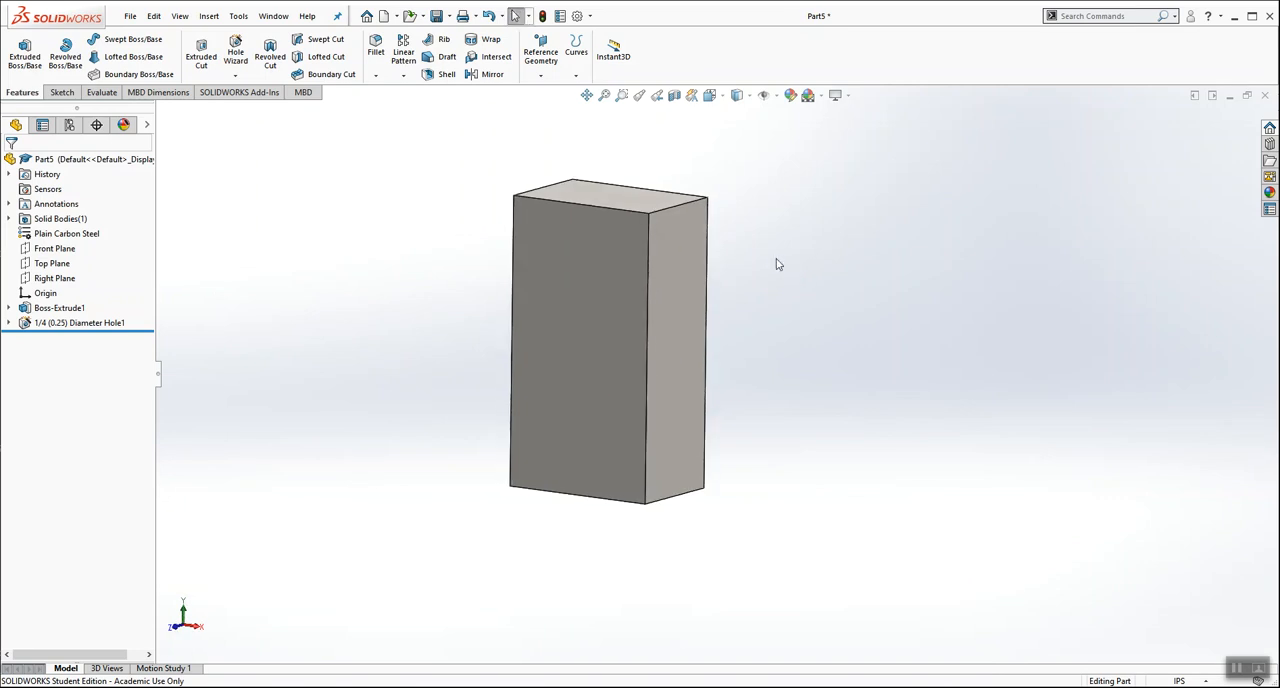
{"action": "left_click", "coordinate": [680, 267]}
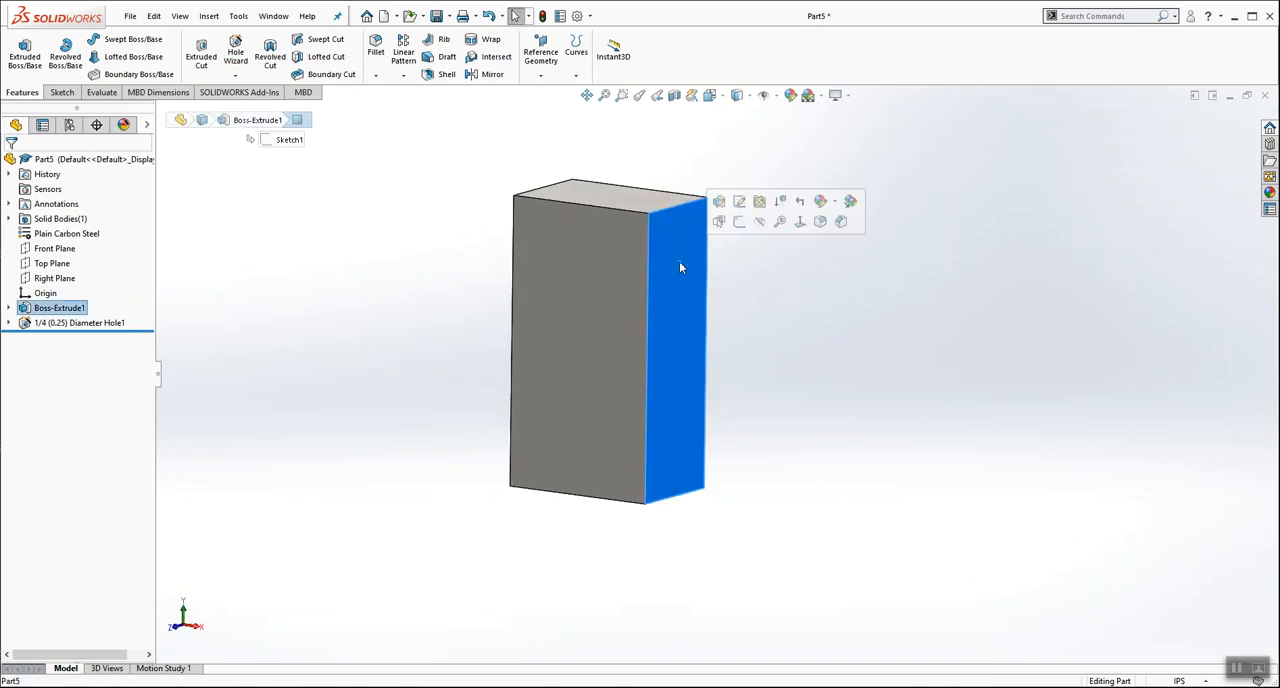
{"action": "left_click", "coordinate": [235, 53]}
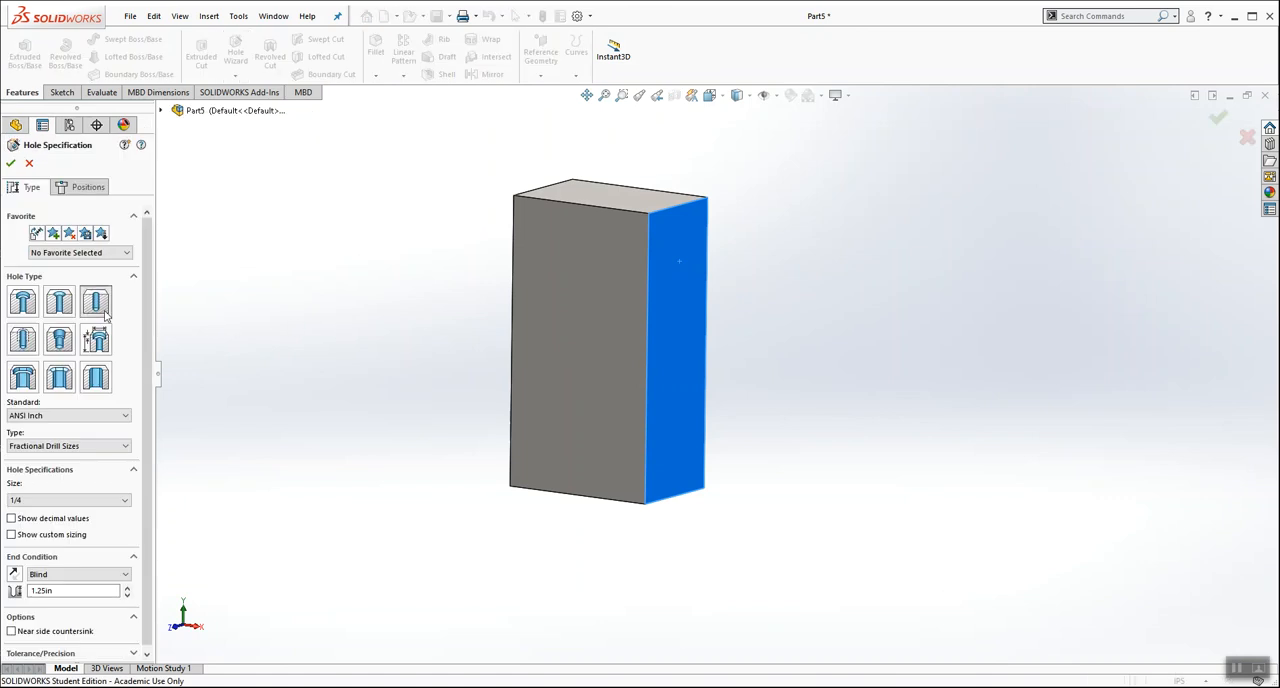
{"action": "left_click", "coordinate": [125, 500]}
{"action": "scroll", "coordinate": [127, 533], "scroll_direction": "up", "scroll_amount": 4}
{"action": "scroll", "coordinate": [127, 533], "scroll_direction": "up", "scroll_amount": 1}
{"action": "left_click", "coordinate": [74, 547]}
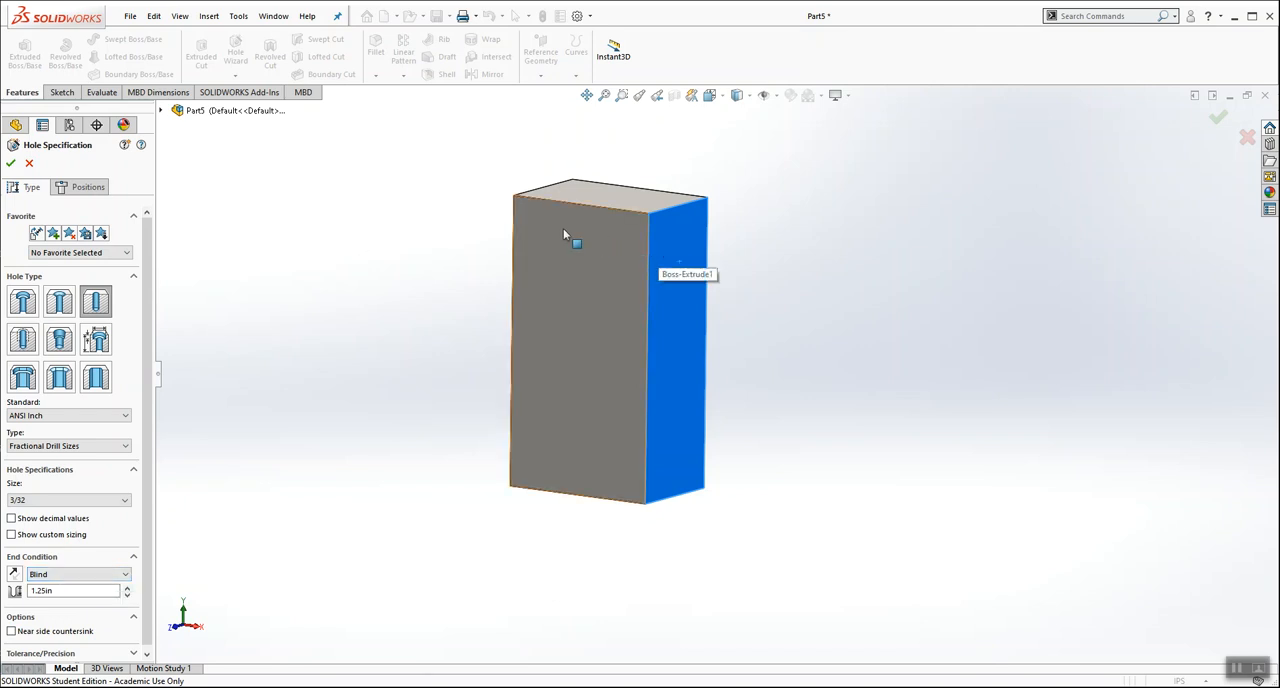
Step: Set the 3/32 hole's end condition to Up To Surface, ending at the cylindrical wall of the 1/4 hole
{"action": "left_click", "coordinate": [50, 578]}
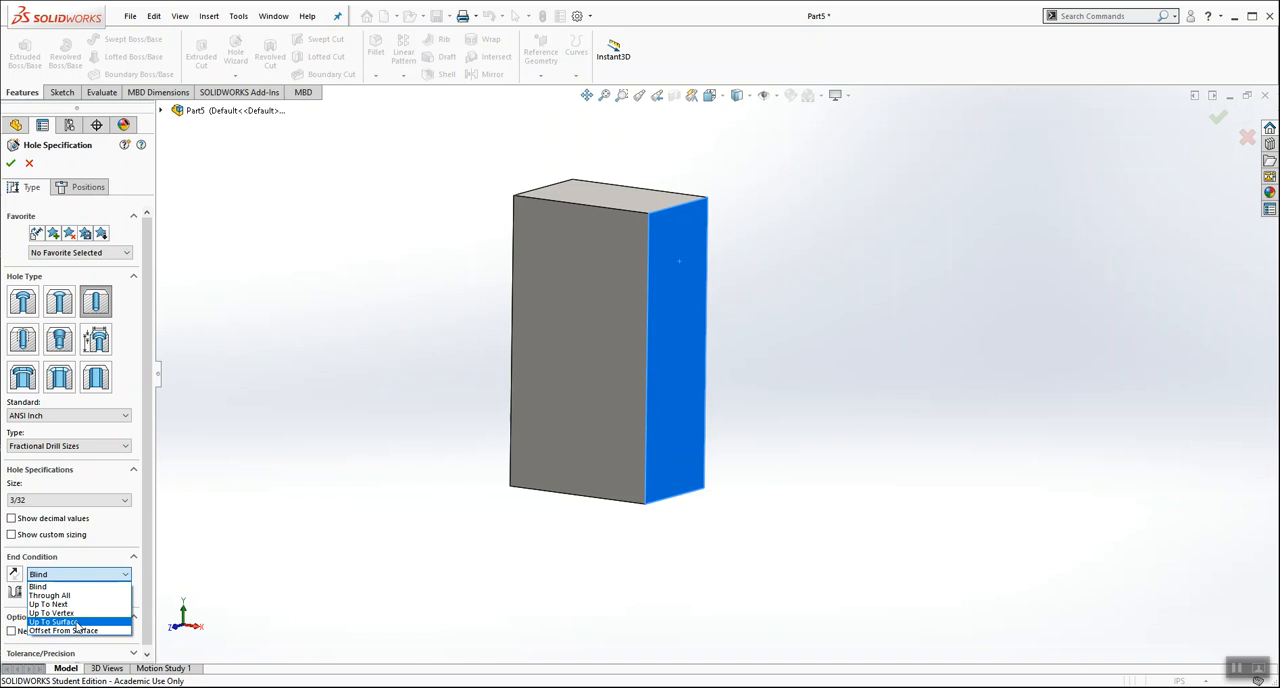
{"action": "left_click", "coordinate": [77, 622]}
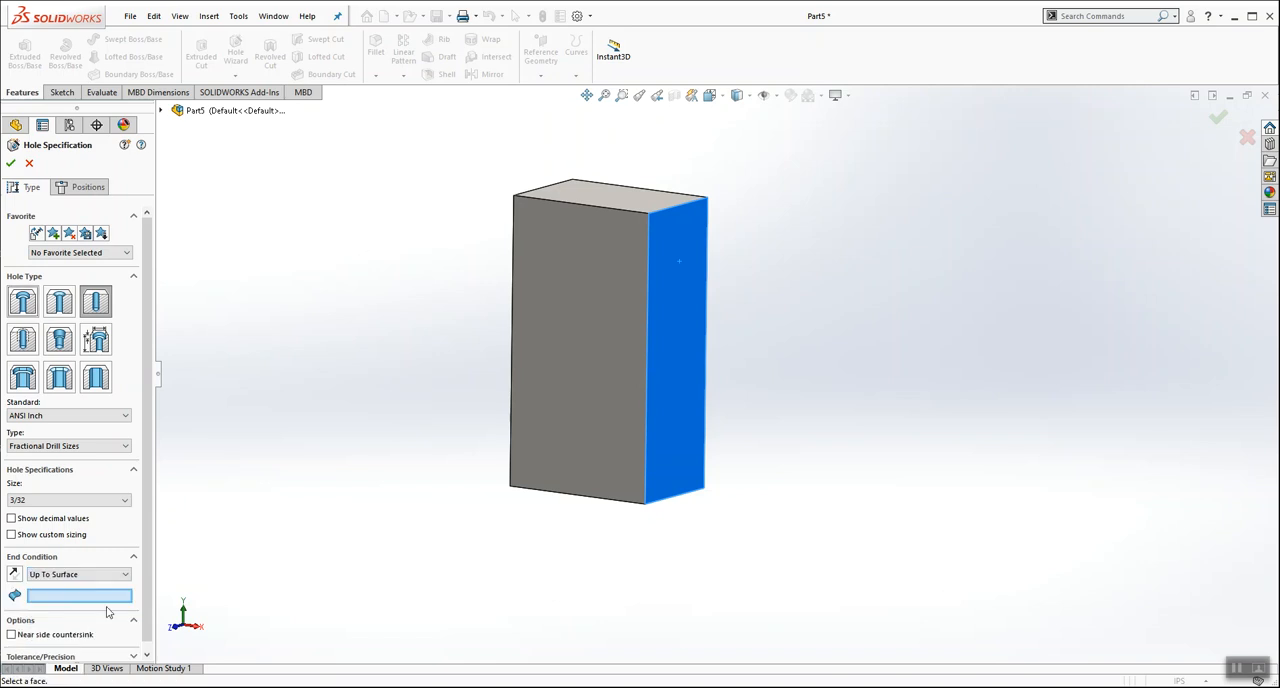
{"action": "middle_click_drag", "start_coordinate": [443, 447], "coordinate": [437, 271]}
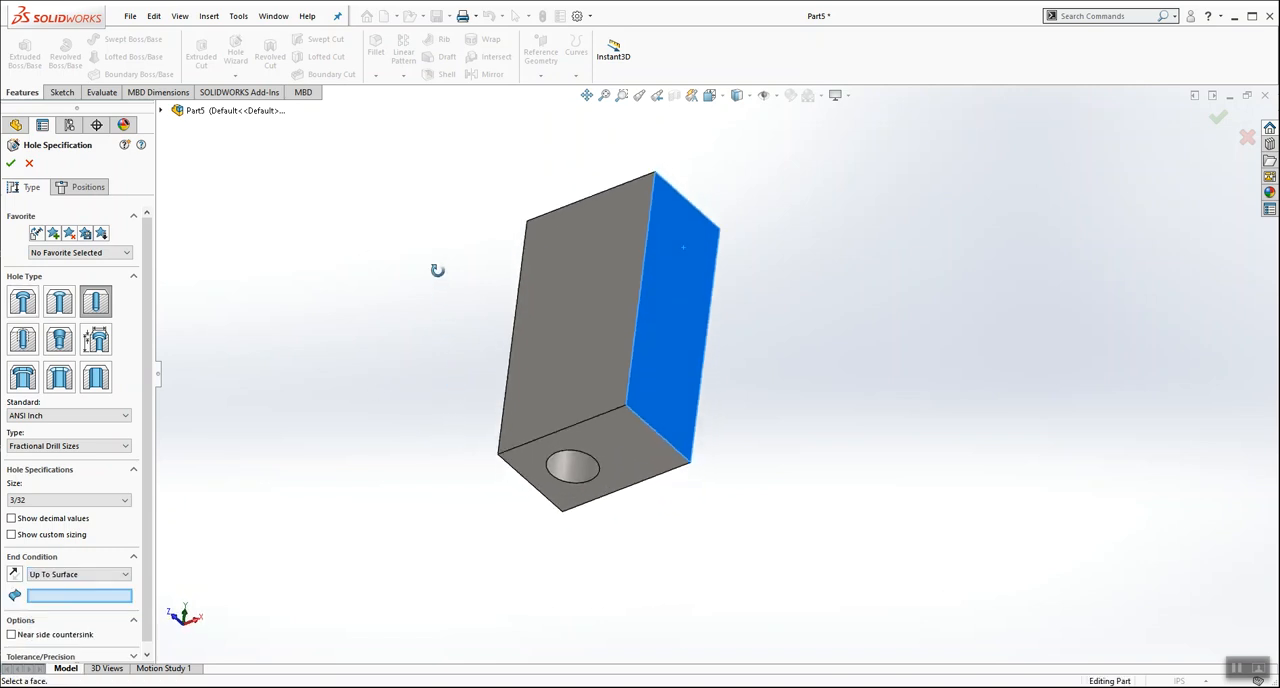
{"action": "left_click", "coordinate": [567, 457]}
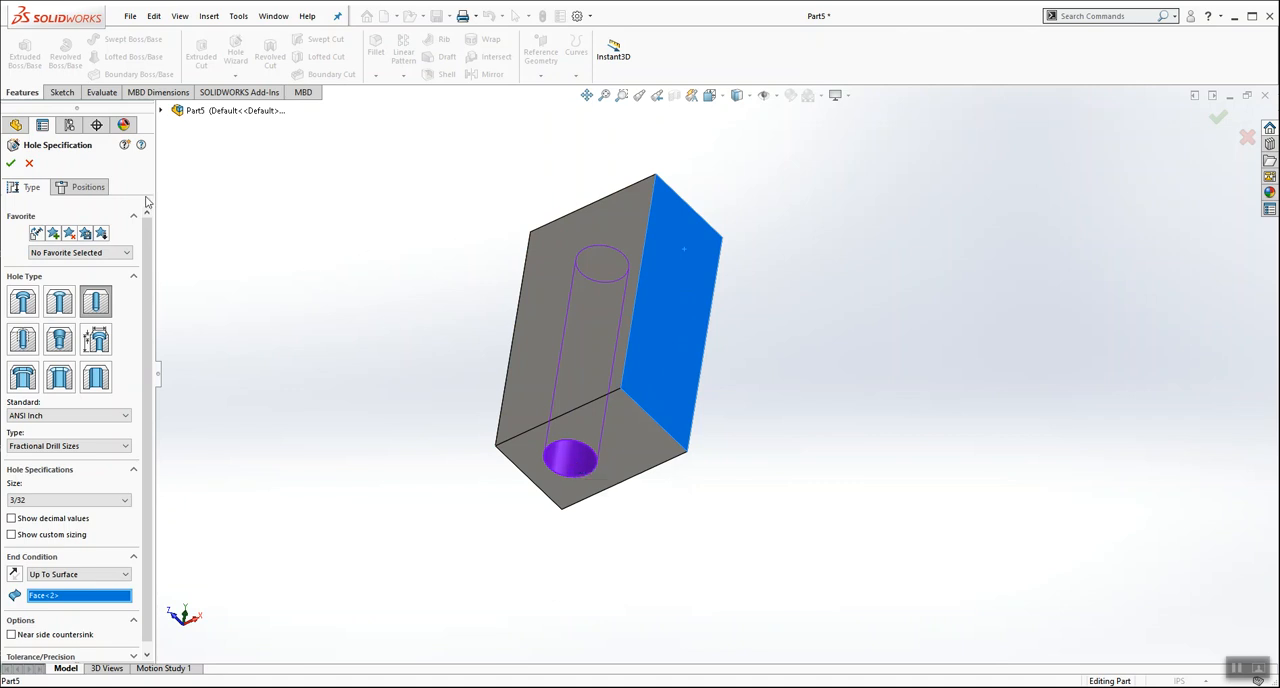
Step: Place the 3/32 hole's centre about 0.23 in below the side face's top edge and make it vertical with the origin
{"action": "left_click", "coordinate": [86, 187]}
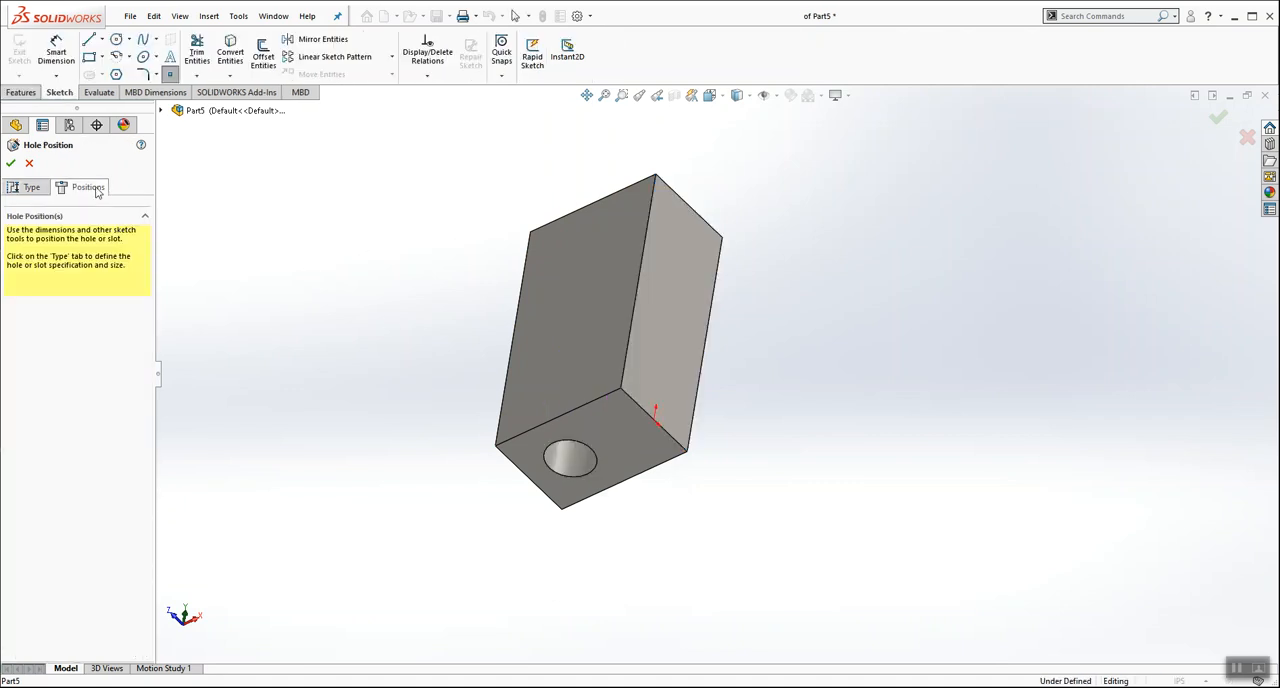
{"action": "left_click", "coordinate": [683, 242]}
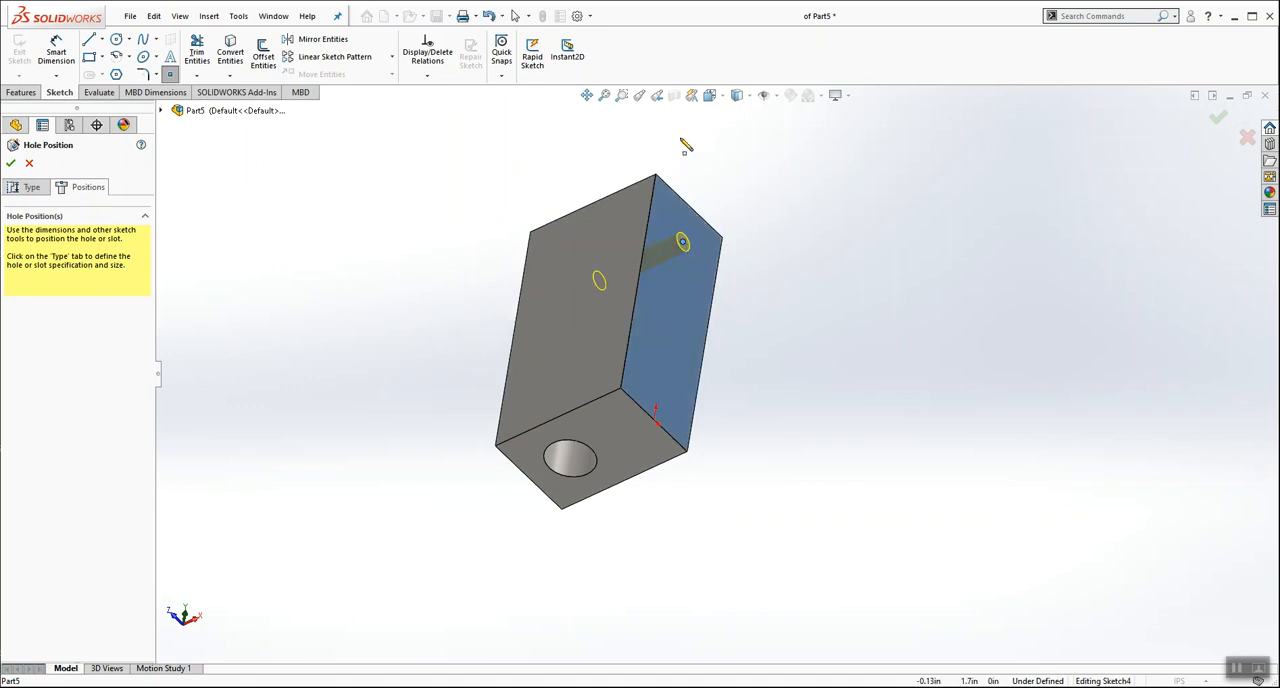
{"action": "left_click", "coordinate": [709, 95]}
{"action": "left_click", "coordinate": [788, 175]}
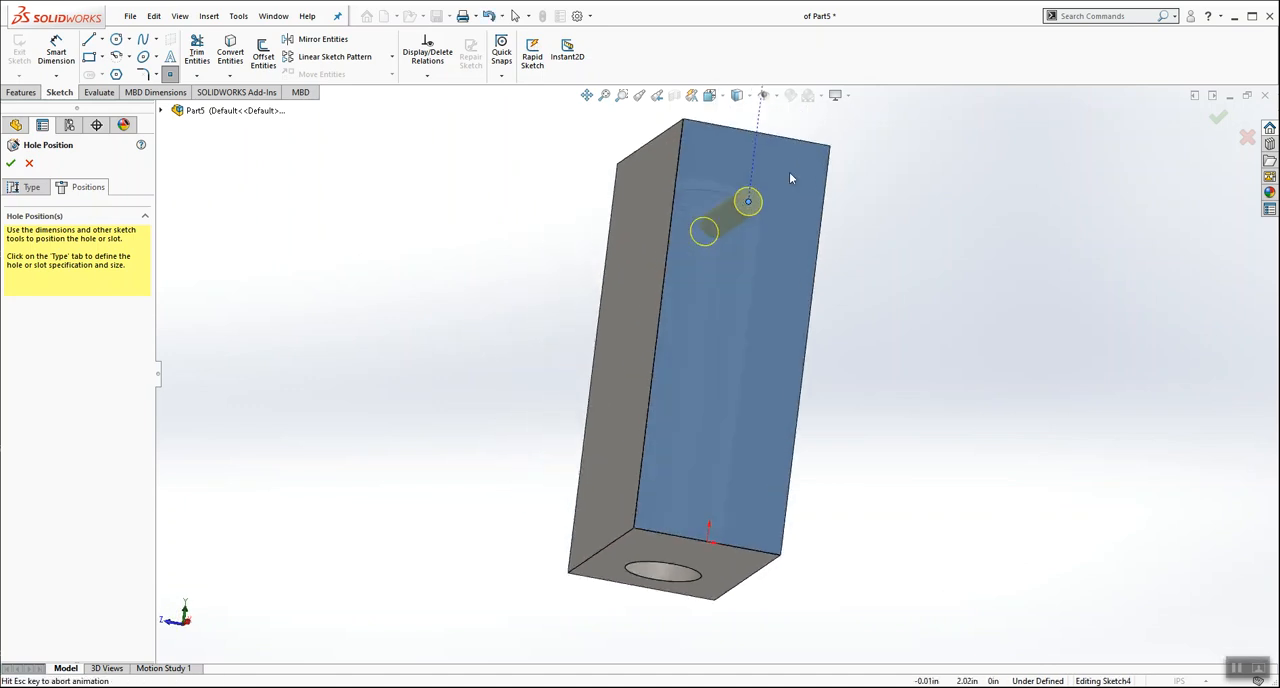
{"action": "left_click", "coordinate": [427, 75]}
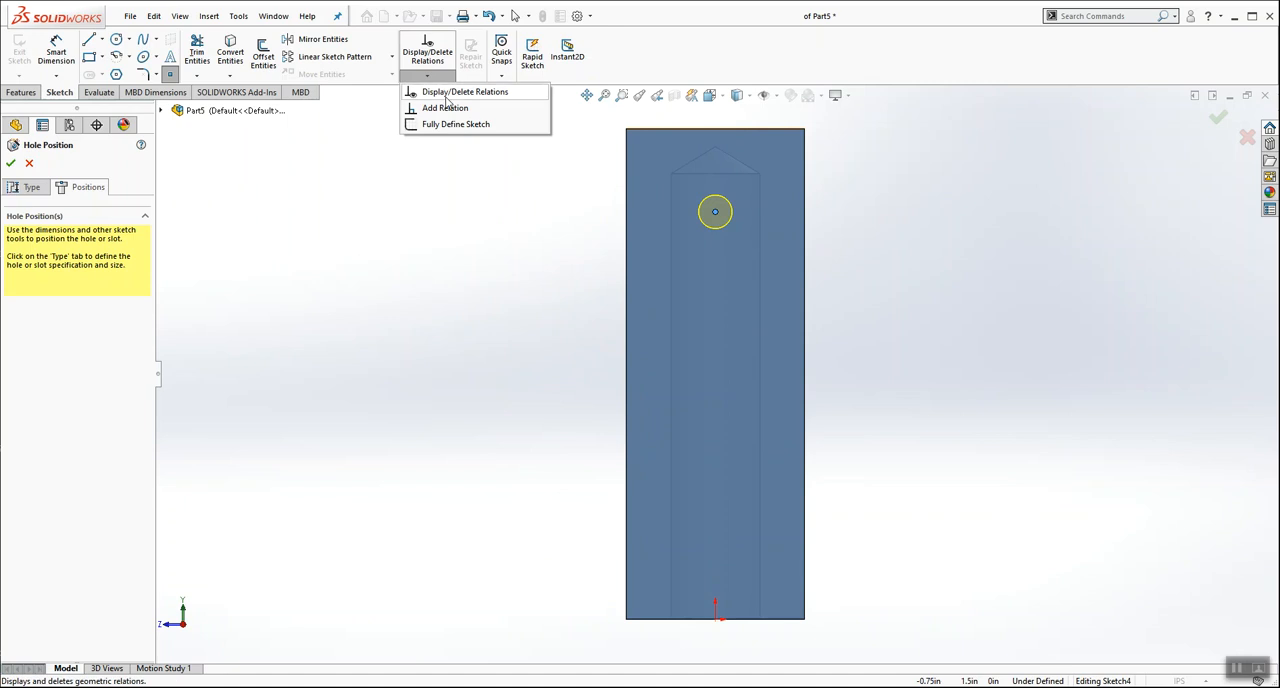
{"action": "left_click", "coordinate": [470, 106]}
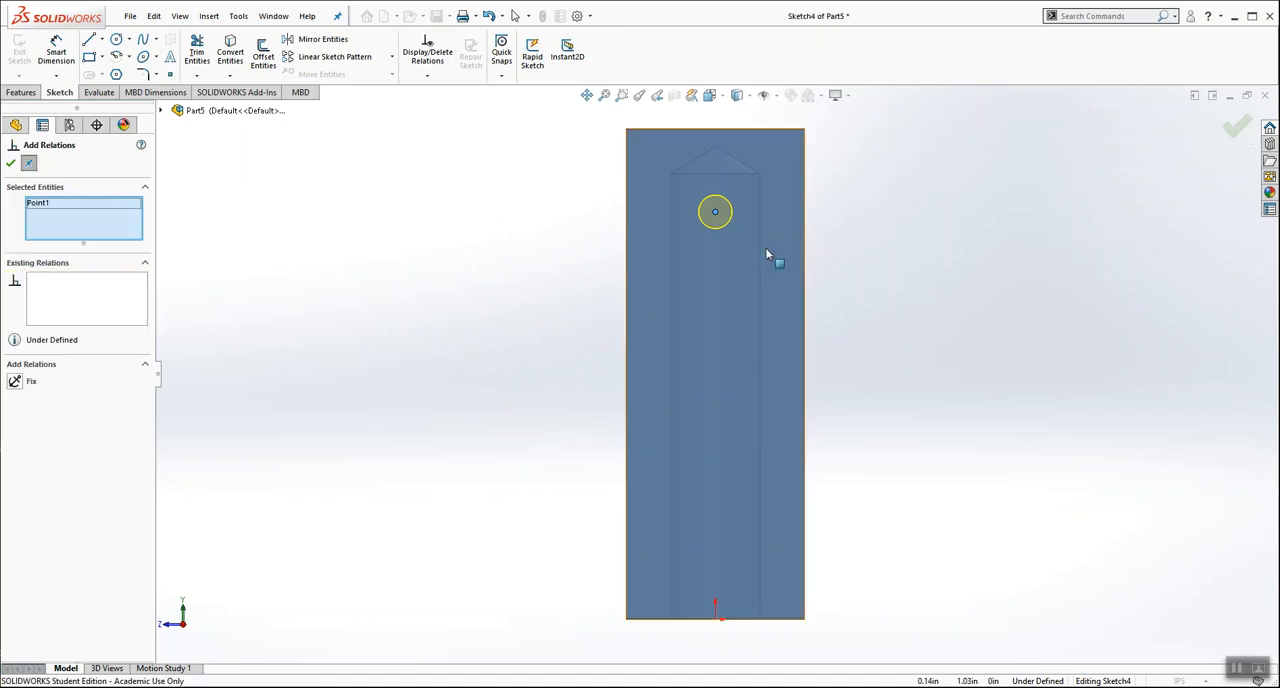
{"action": "left_click", "coordinate": [716, 617]}
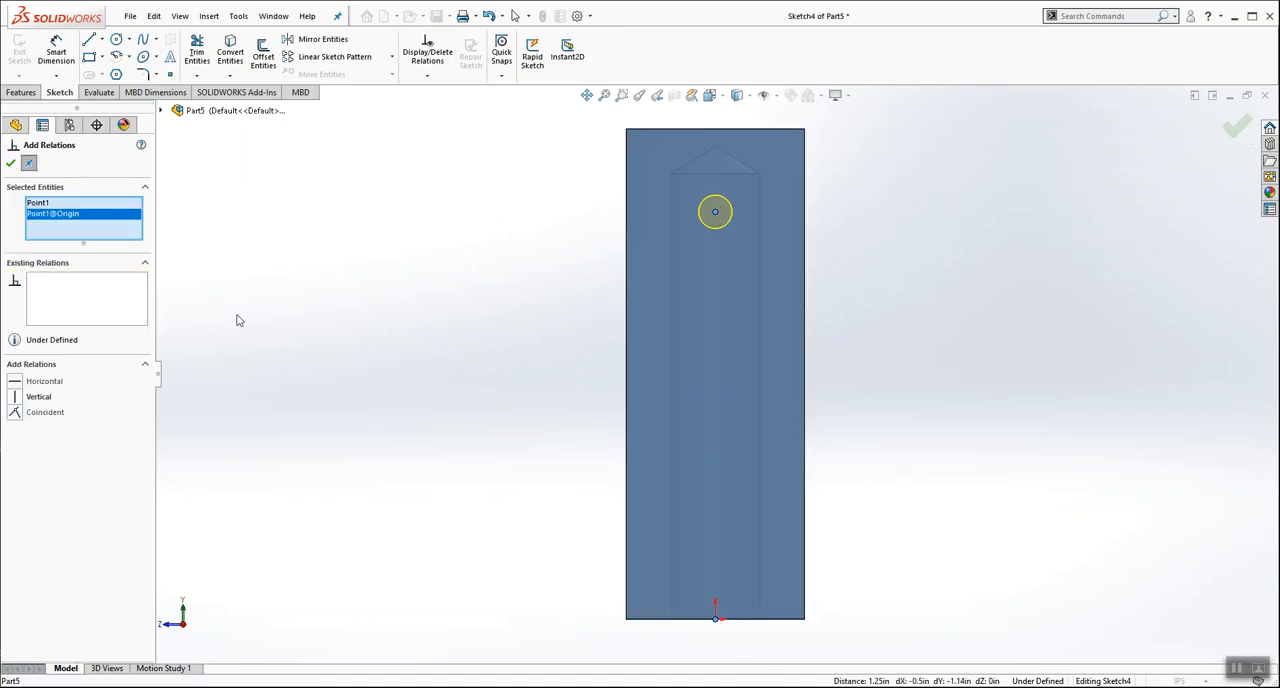
{"action": "left_click", "coordinate": [15, 397]}
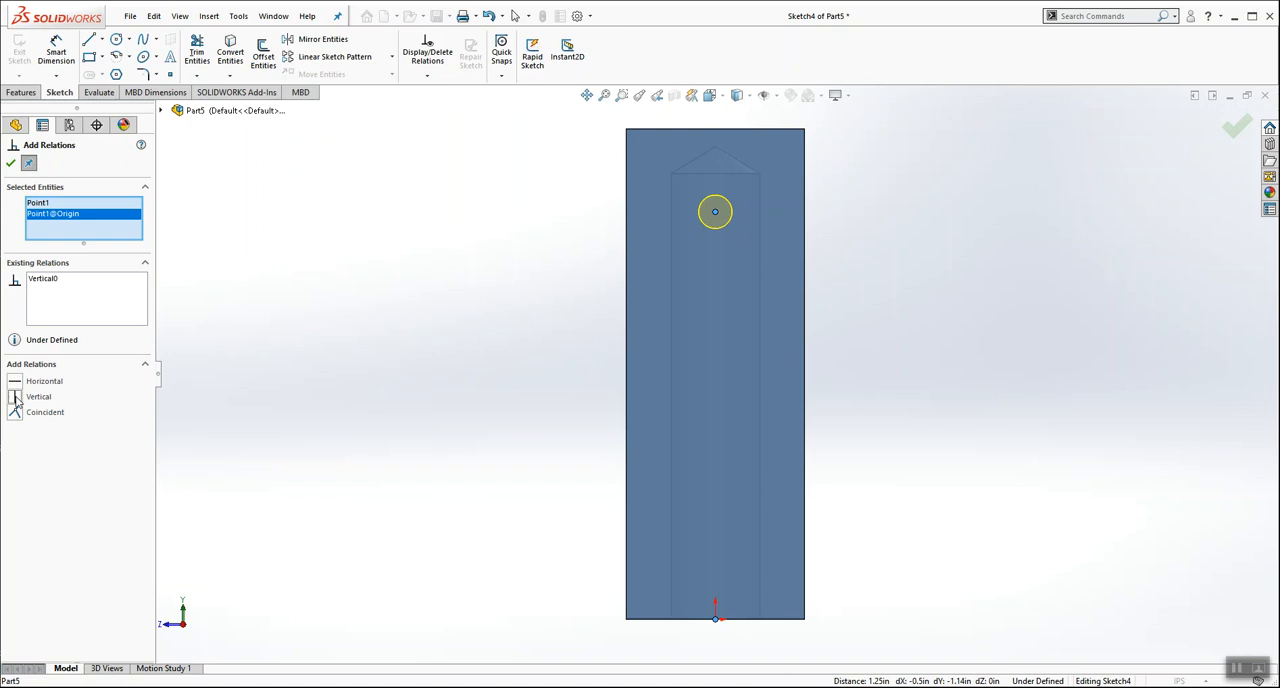
{"action": "left_click", "coordinate": [11, 164]}
Step: Dimension the hole's centre 3/16 in from the block's top edge and finish the 3/32 hole
{"action": "left_click", "coordinate": [62, 47]}
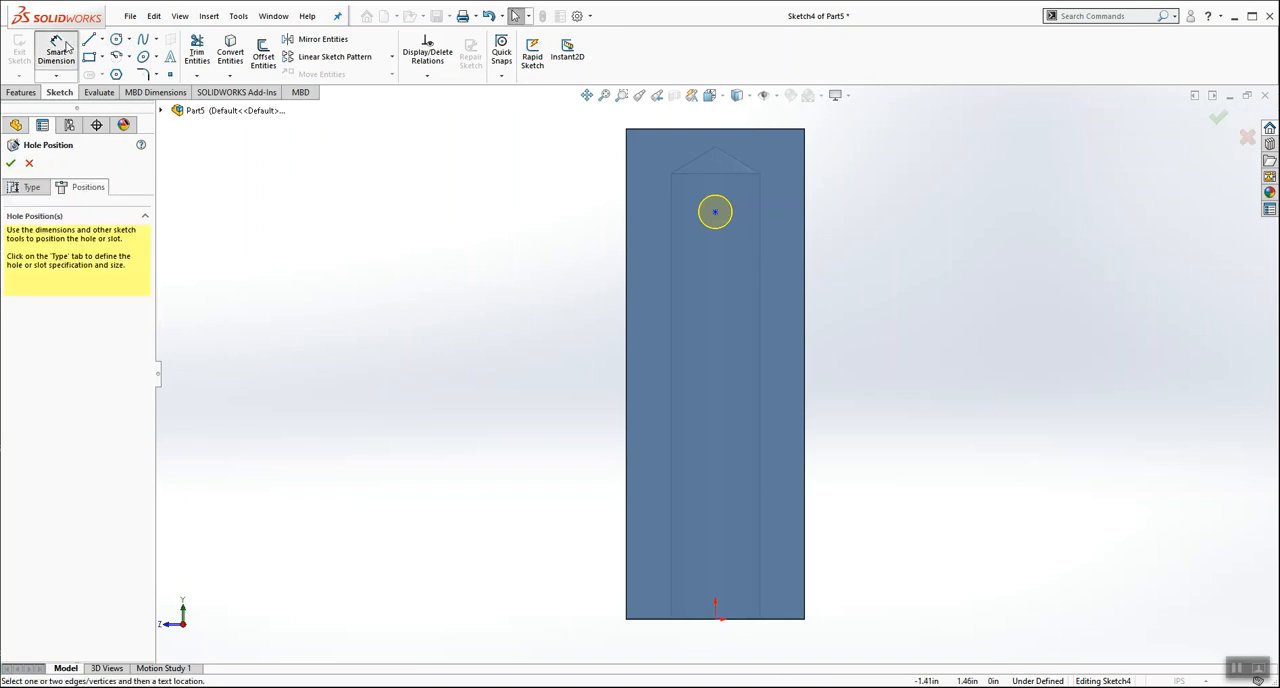
{"action": "left_click", "coordinate": [713, 129]}
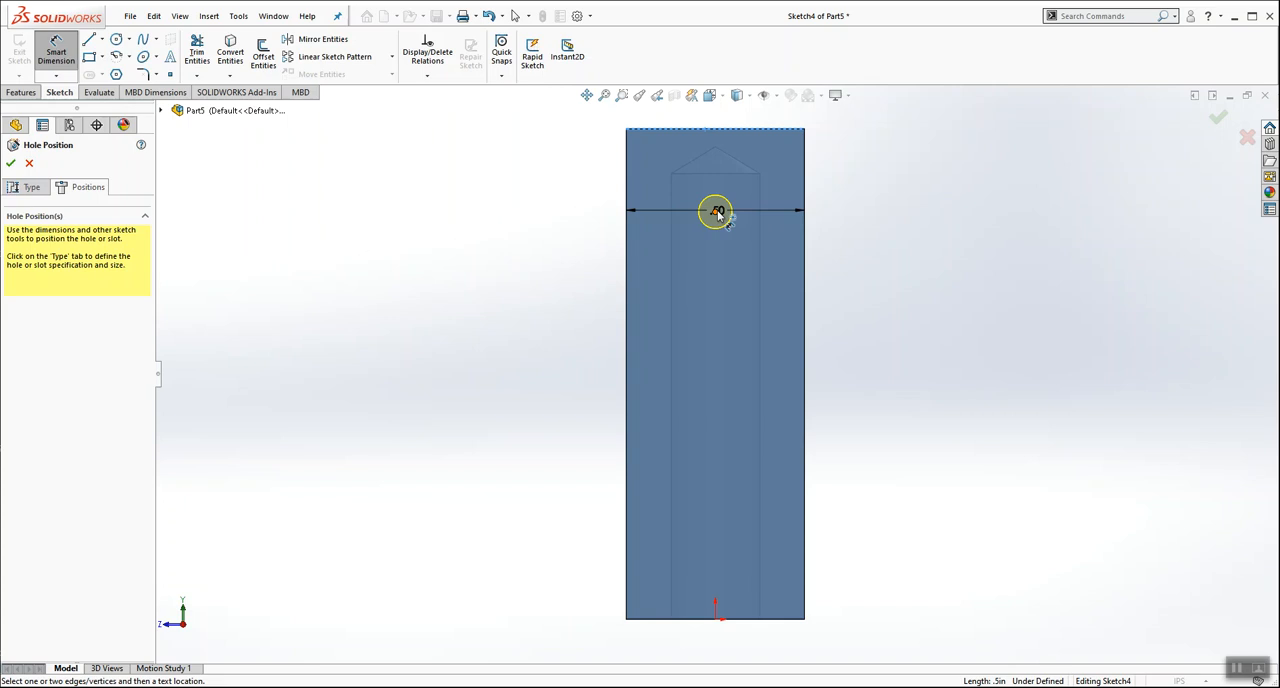
{"action": "left_click", "coordinate": [713, 211]}
{"action": "left_click", "coordinate": [535, 172]}
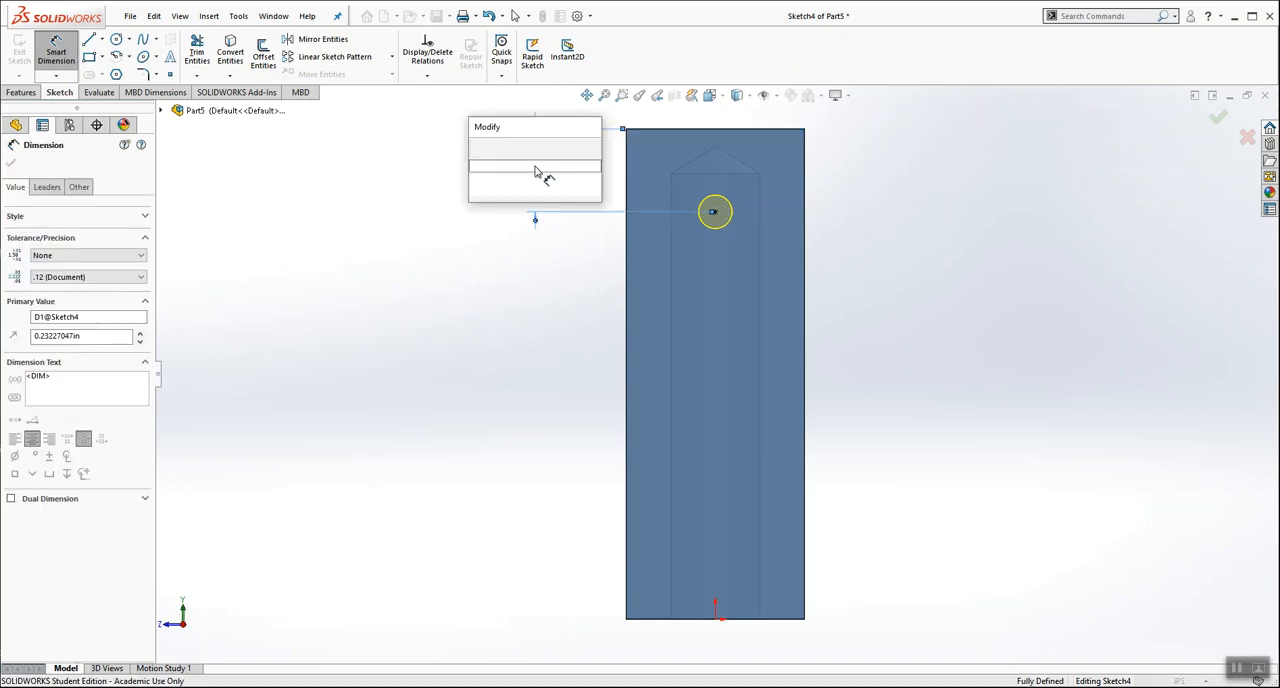
{"action": "type", "text": "3/16"}
{"action": "key", "text": "Return"}
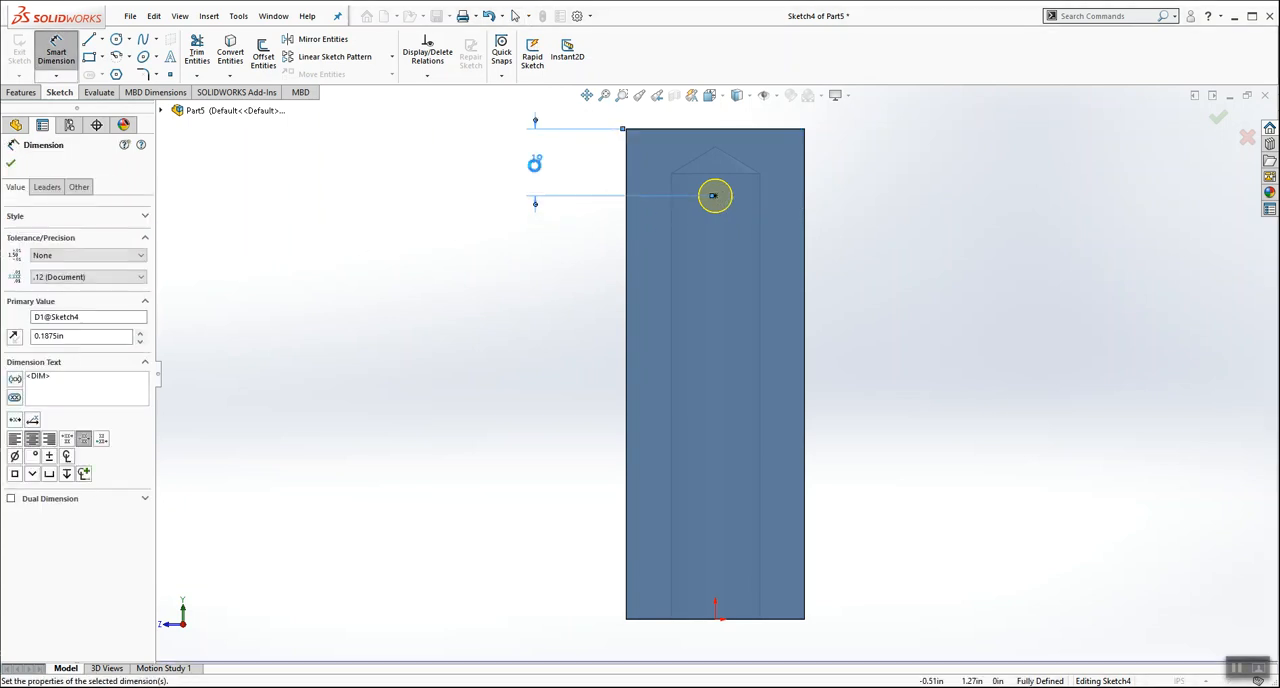
{"action": "left_click", "coordinate": [498, 281]}
{"action": "scroll", "coordinate": [493, 280], "scroll_direction": "up", "scroll_amount": 1}
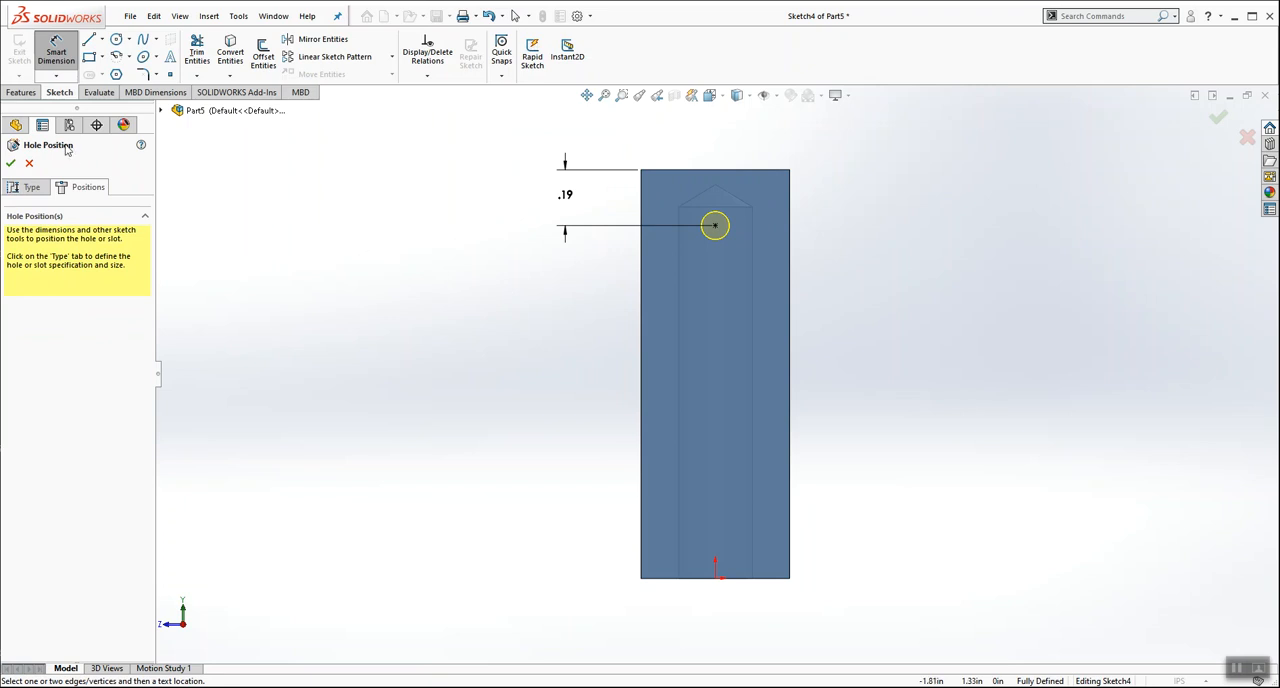
{"action": "left_click", "coordinate": [11, 164]}
Step: Examine where the 3/32 side hole meets the wall of the 1/4 hole from inside and outside the block
{"action": "middle_click_drag", "start_coordinate": [580, 414], "coordinate": [721, 380]}
{"action": "scroll", "coordinate": [721, 380], "scroll_direction": "down", "scroll_amount": 8}
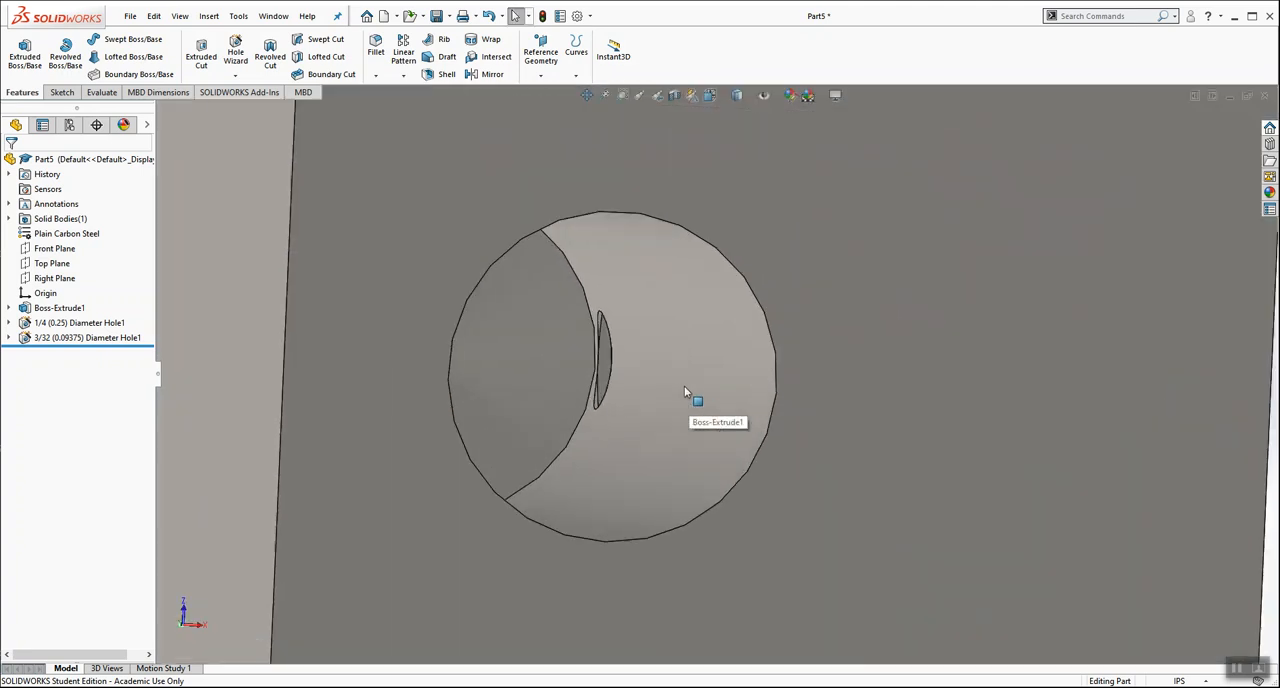
{"action": "middle_click_drag", "start_coordinate": [581, 361], "coordinate": [663, 374]}
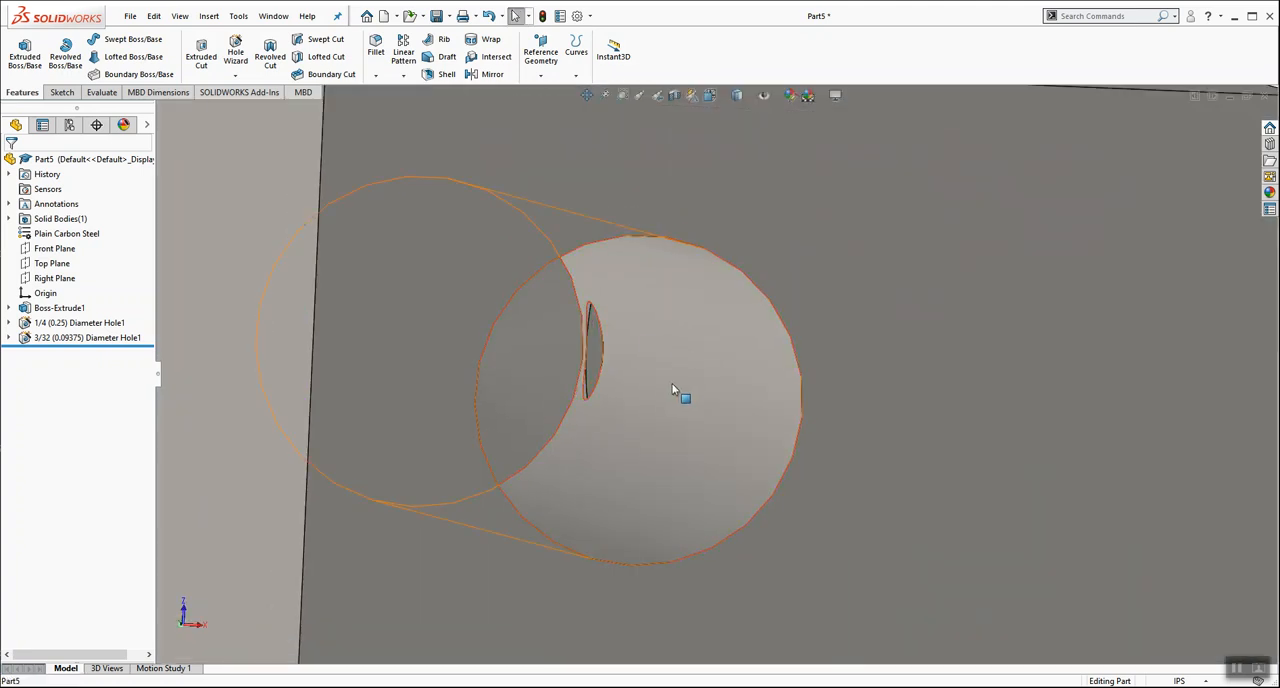
{"action": "left_click", "coordinate": [677, 394]}
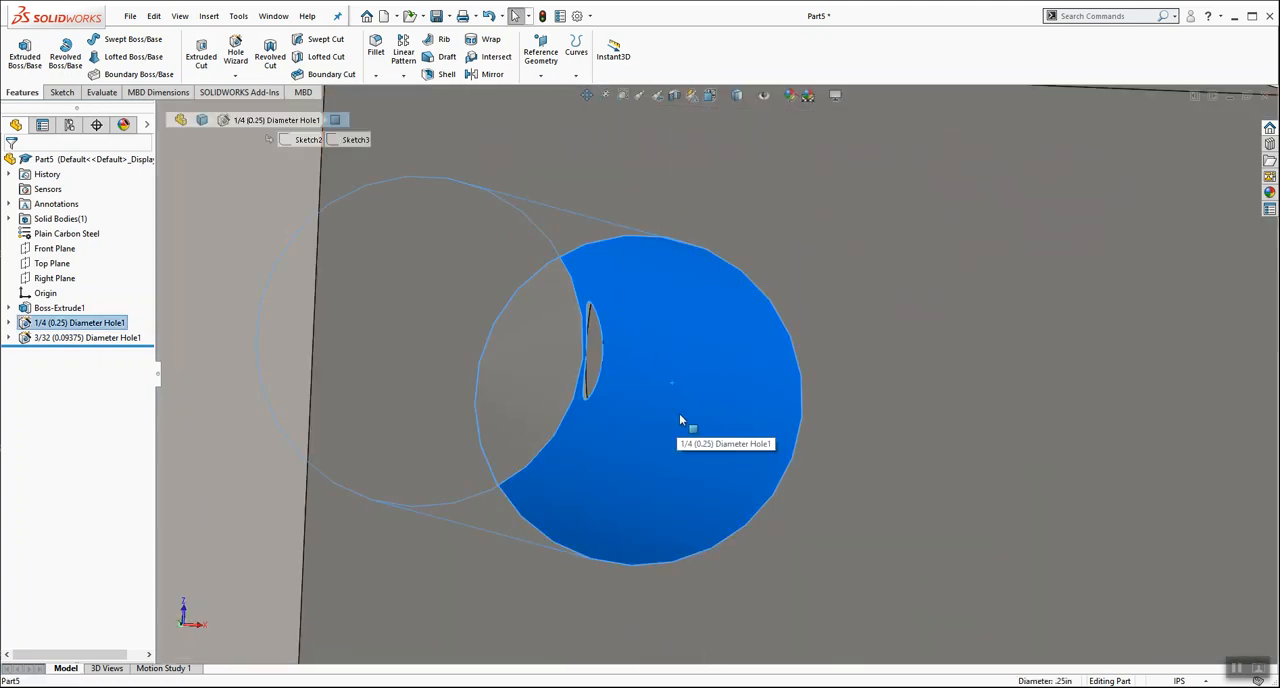
{"action": "middle_click_drag", "start_coordinate": [596, 364], "coordinate": [547, 357]}
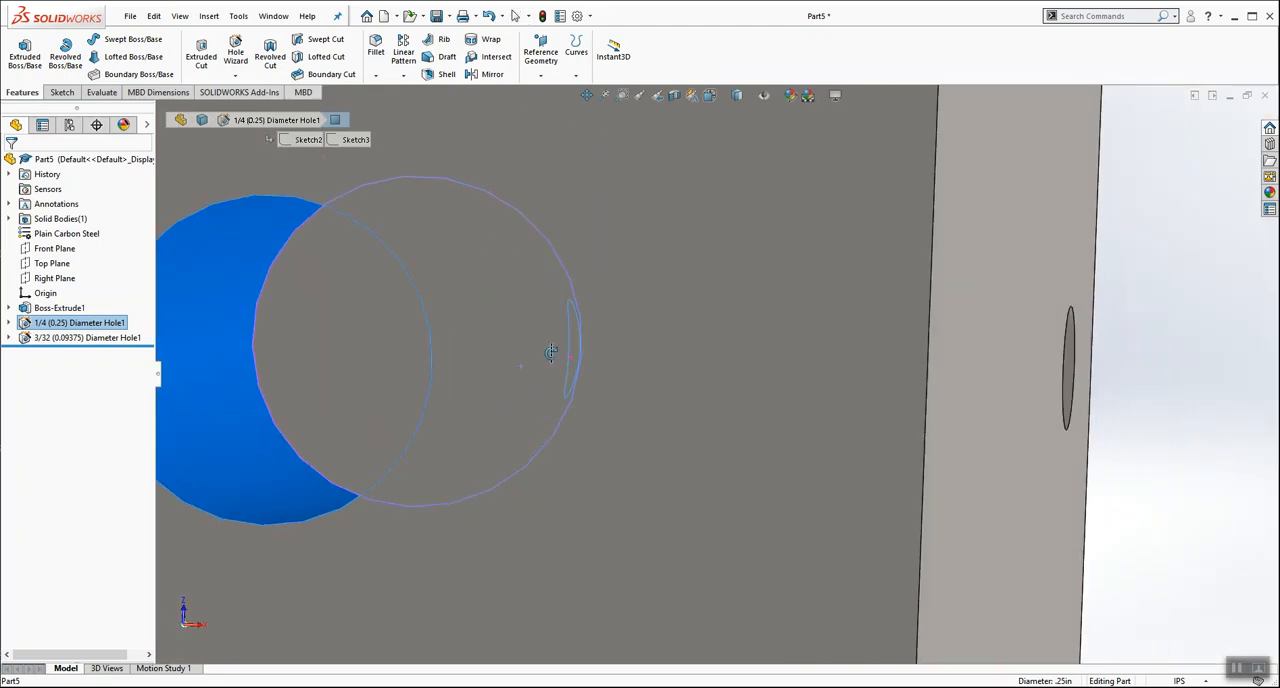
{"action": "scroll", "coordinate": [547, 357], "scroll_direction": "up", "scroll_amount": 2}
{"action": "scroll", "coordinate": [548, 361], "scroll_direction": "up", "scroll_amount": 3}
{"action": "left_click", "coordinate": [658, 182]}
{"action": "middle_click_drag", "start_coordinate": [935, 295], "coordinate": [901, 348]}
{"action": "left_click", "coordinate": [901, 350]}
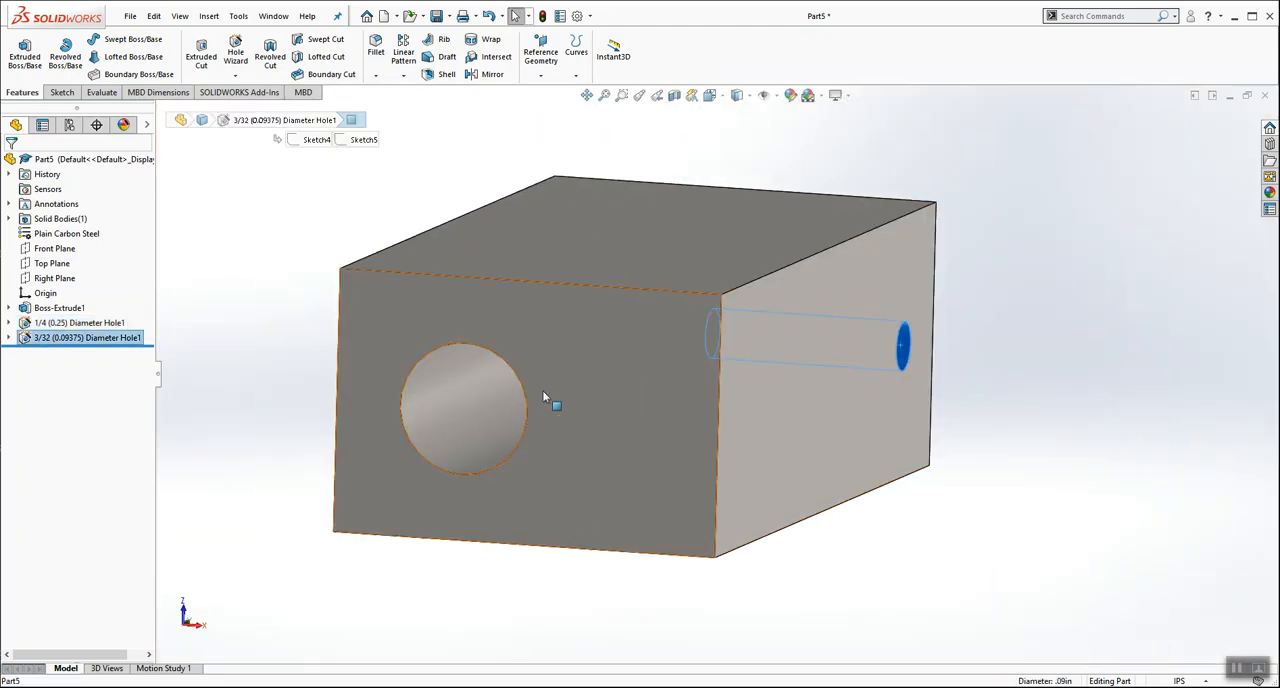
{"action": "scroll", "coordinate": [561, 358], "scroll_direction": "up", "scroll_amount": 3}
{"action": "left_click", "coordinate": [390, 297]}
{"action": "middle_click_drag", "start_coordinate": [403, 289], "coordinate": [315, 551]}
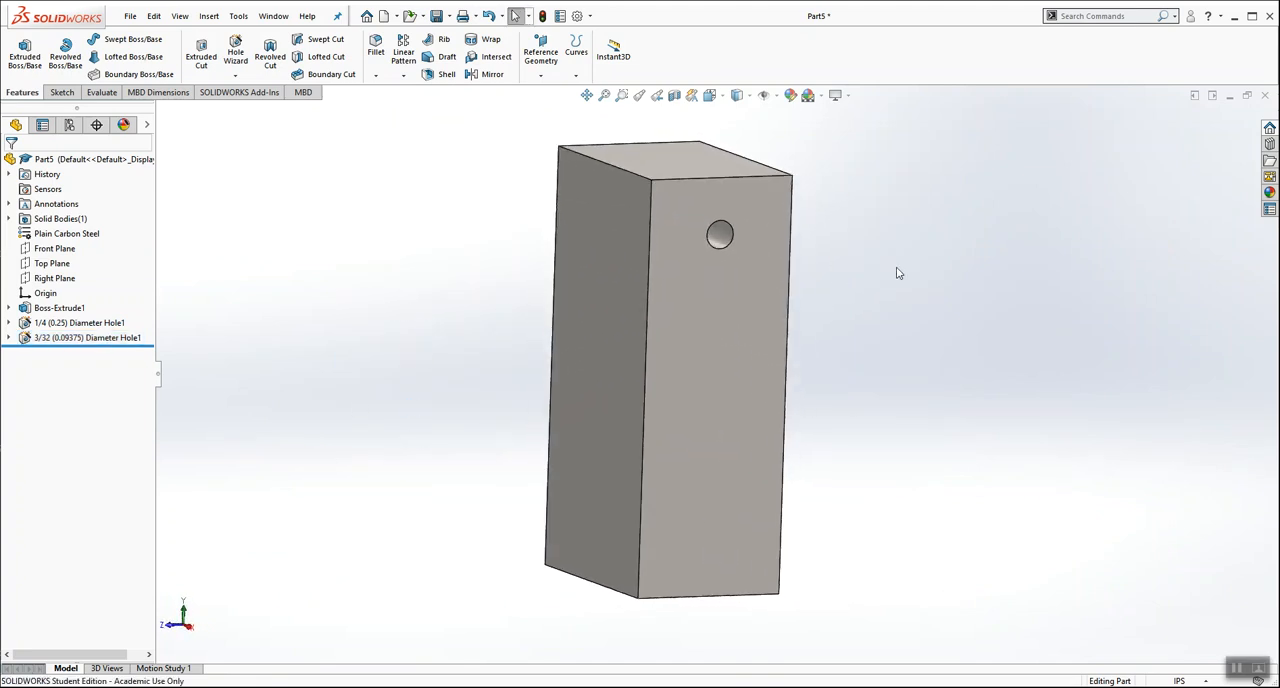
Step: Consult CYLINDER.PDF in Acrobat Reader for the tapped side hole's callout and position, and return to SOLIDWORKS
{"action": "scroll", "coordinate": [897, 271], "scroll_direction": "up", "scroll_amount": 1}
{"action": "key", "text": "alt+Tab"}
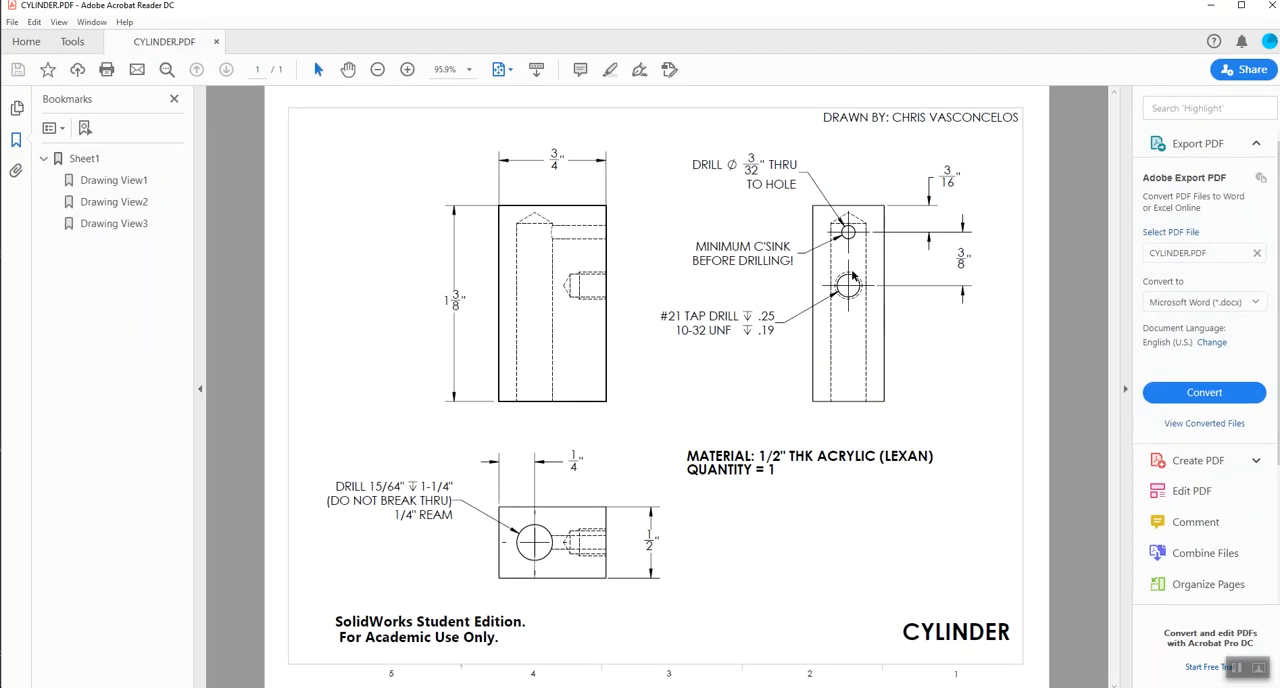
{"action": "left_click", "coordinate": [1212, 8]}
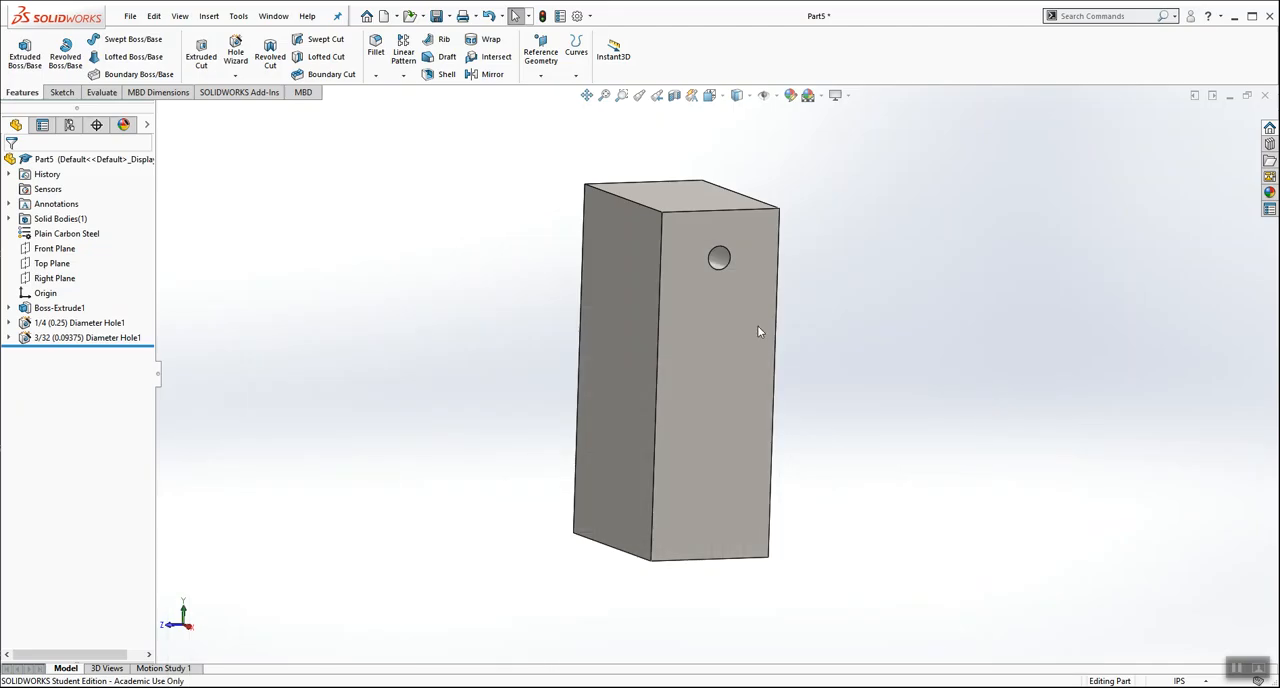
Step: Start a Hole Wizard hole on the block's side face containing the 3/32 hole, specified as an ANSI Inch tapped hole of size #10-32
{"action": "left_click", "coordinate": [700, 376]}
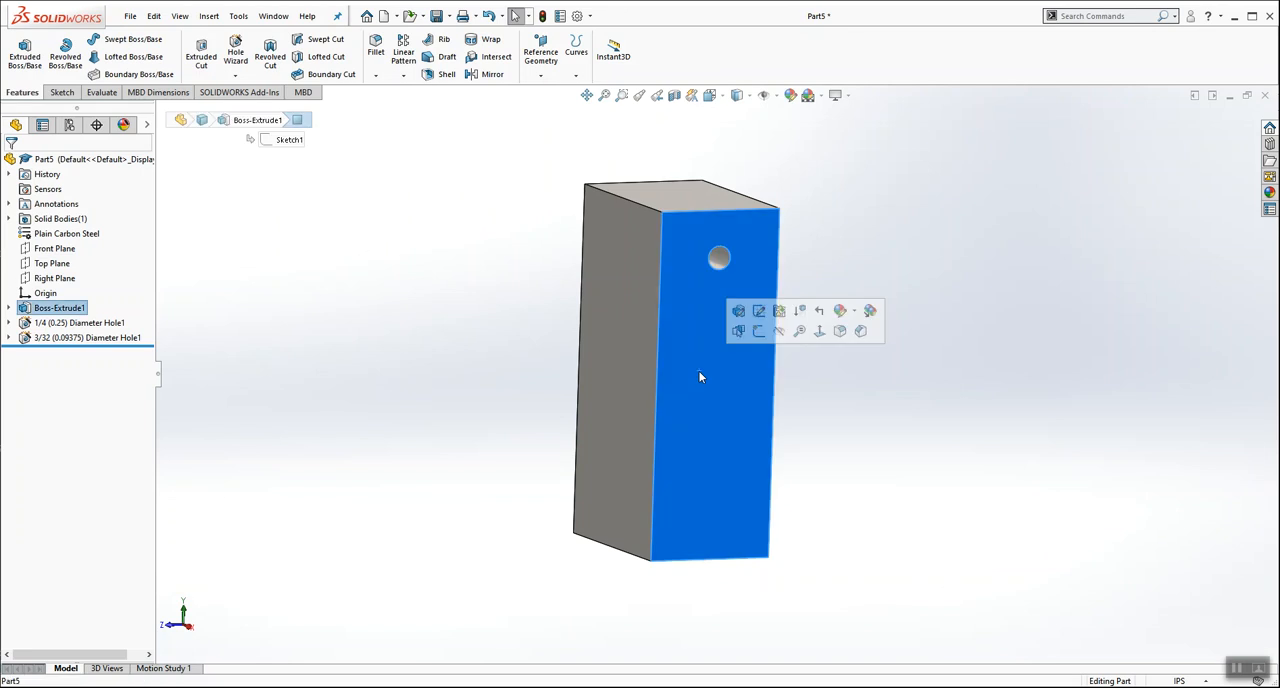
{"action": "left_click", "coordinate": [236, 50]}
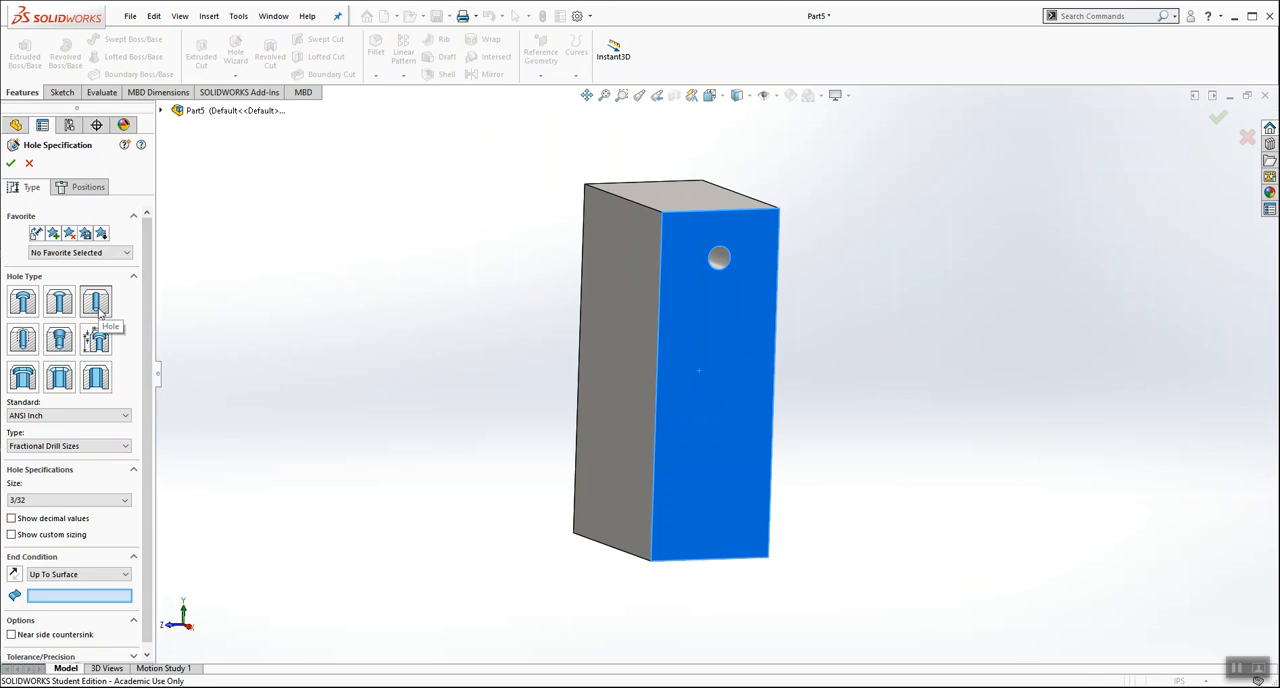
{"action": "left_click", "coordinate": [23, 338]}
{"action": "left_click", "coordinate": [125, 446]}
{"action": "left_click", "coordinate": [67, 476]}
{"action": "left_click", "coordinate": [109, 502]}
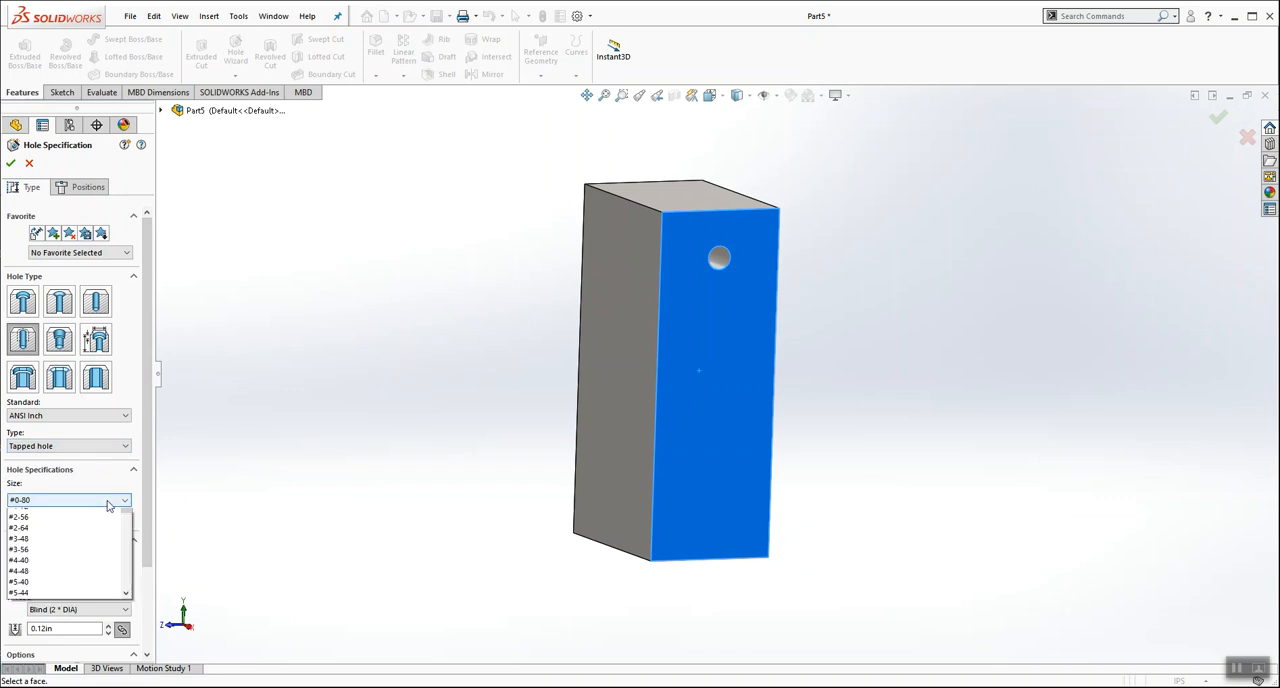
{"action": "left_click_drag", "start_coordinate": [128, 534], "coordinate": [131, 563]}
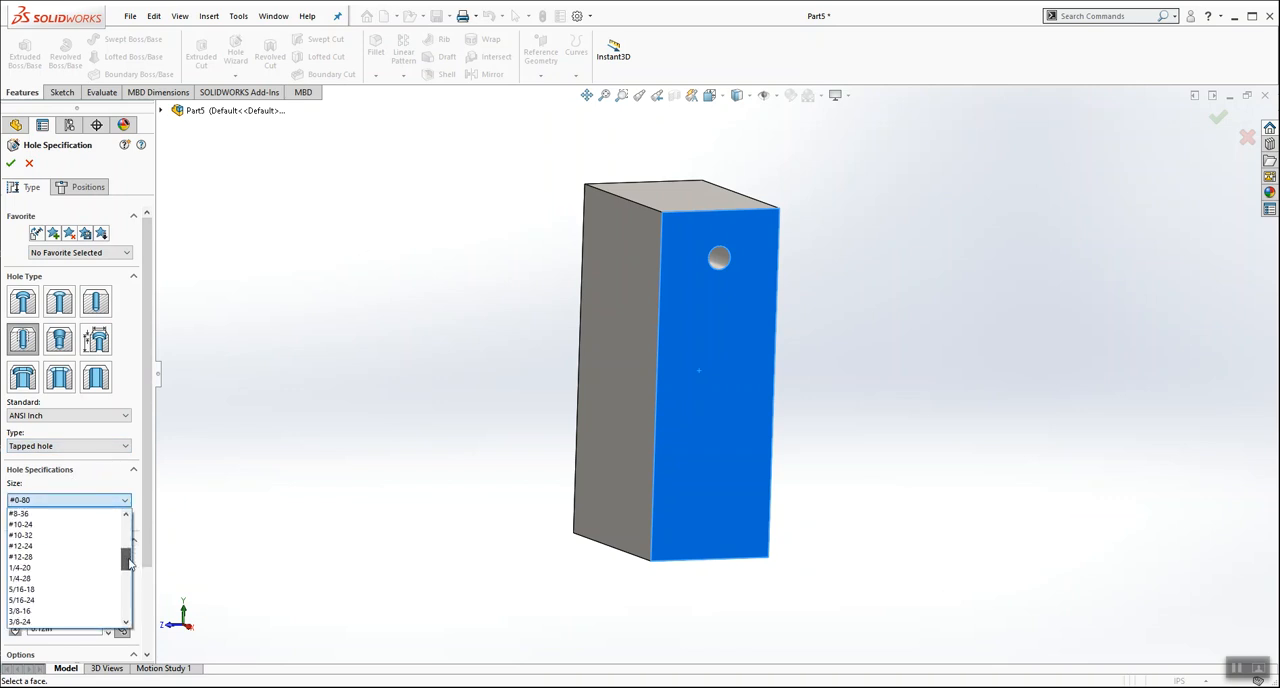
{"action": "left_click", "coordinate": [70, 542]}
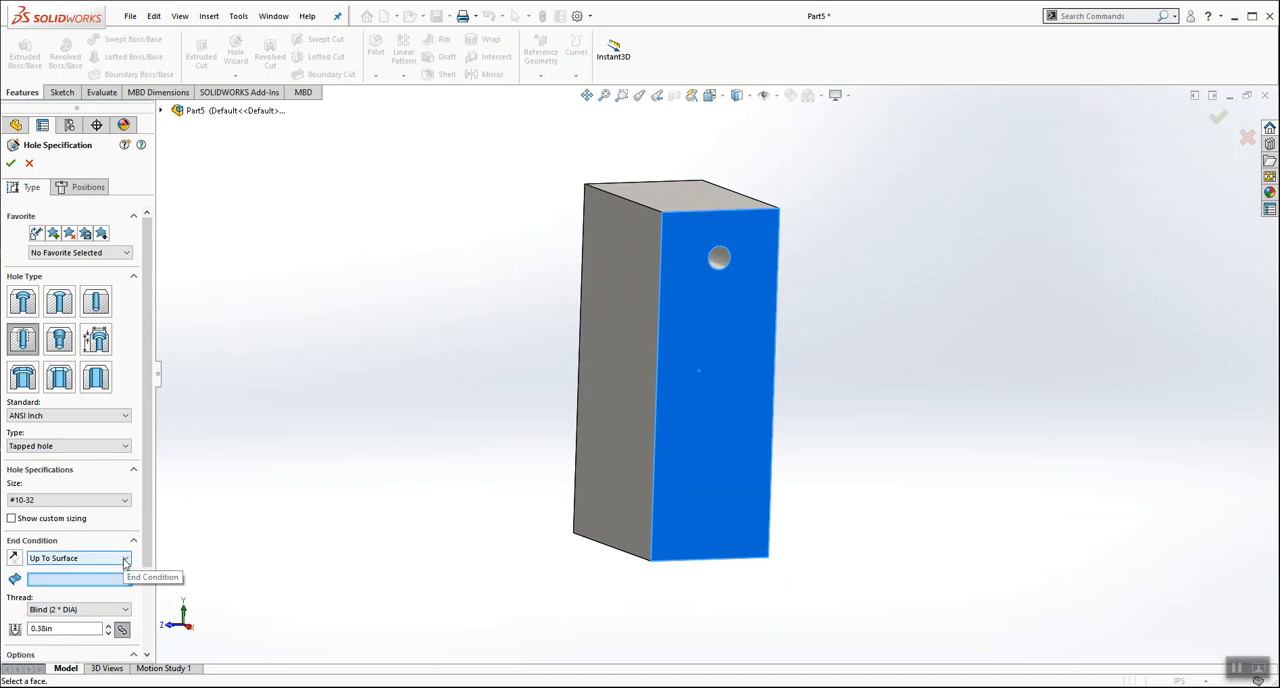
Step: Set the tapped hole's end condition to Blind and check CYLINDER.PDF in Acrobat Reader for its drill and thread depths
{"action": "left_click", "coordinate": [124, 559]}
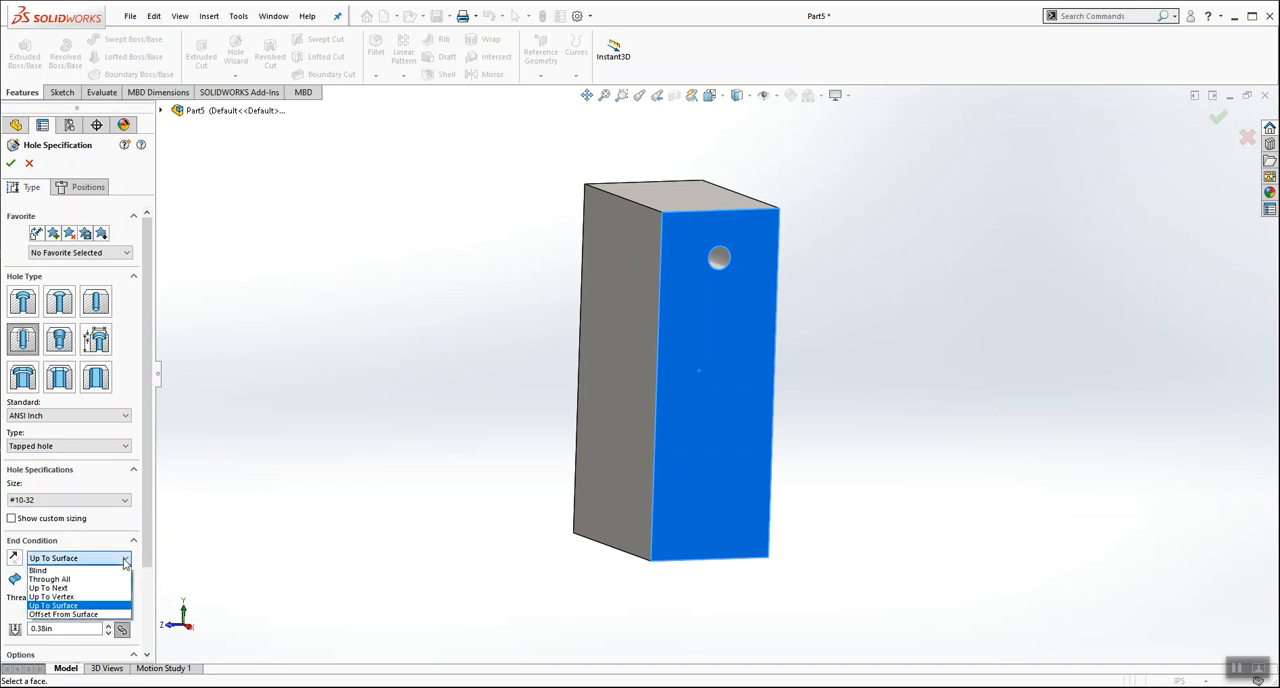
{"action": "left_click", "coordinate": [107, 571]}
{"action": "scroll", "coordinate": [145, 524], "scroll_direction": "down", "scroll_amount": 1}
{"action": "scroll", "coordinate": [145, 524], "scroll_direction": "down", "scroll_amount": 2}
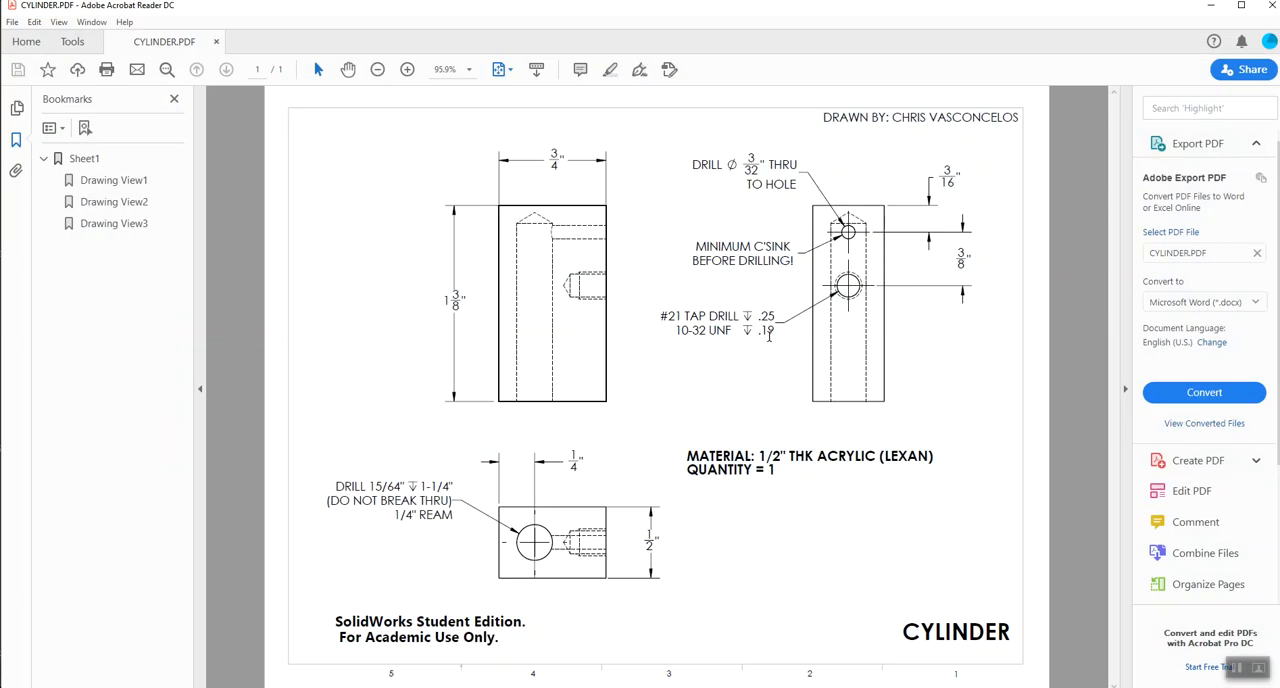
{"action": "left_click_drag", "start_coordinate": [777, 318], "coordinate": [773, 330]}
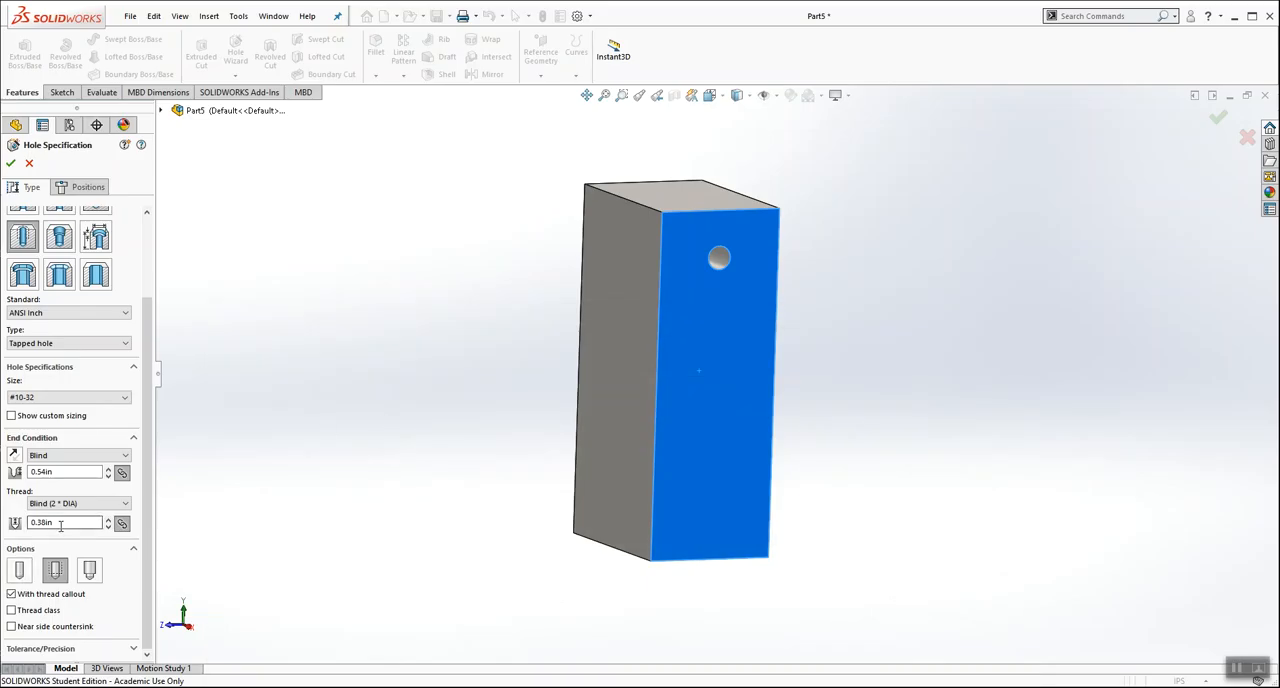
Step: In SOLIDWORKS, set the hole's tap thread depth to 3/16 in and its drill depth to 0.25 in
{"action": "left_click", "coordinate": [61, 523]}
{"action": "type", "text": "3/16"}
{"action": "key", "text": "Return"}
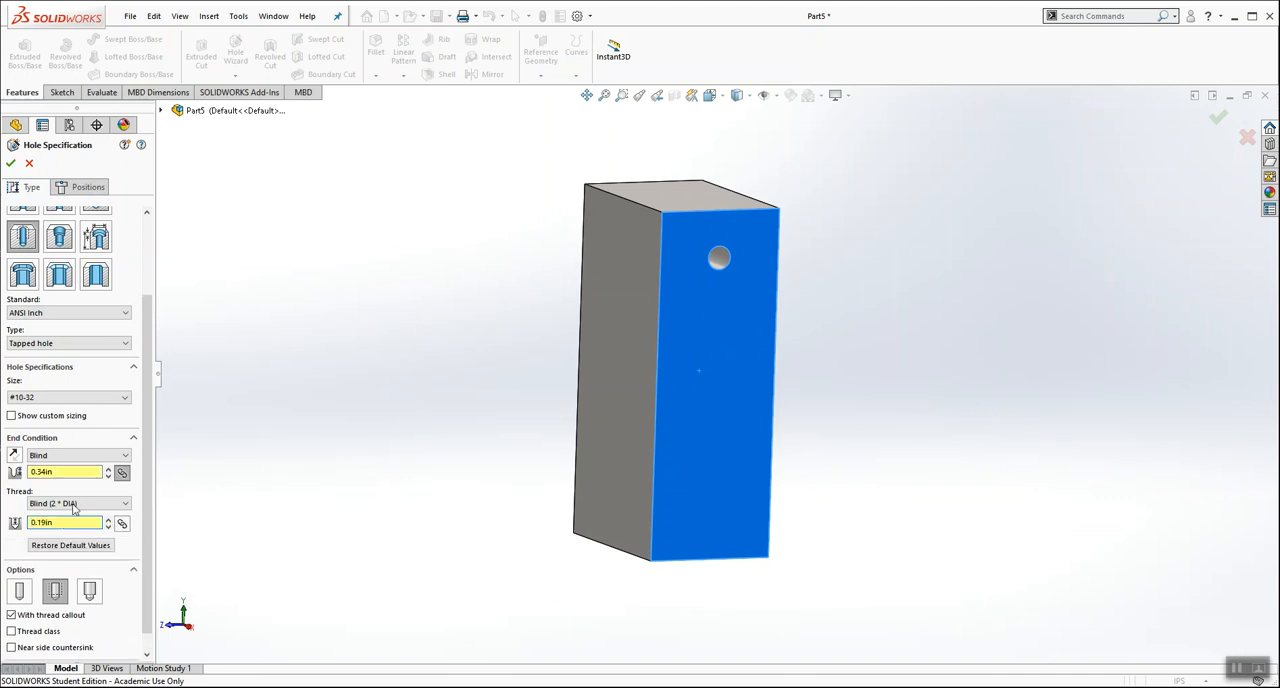
{"action": "left_click", "coordinate": [72, 472]}
{"action": "type", "text": ".25"}
{"action": "key", "text": "Return"}
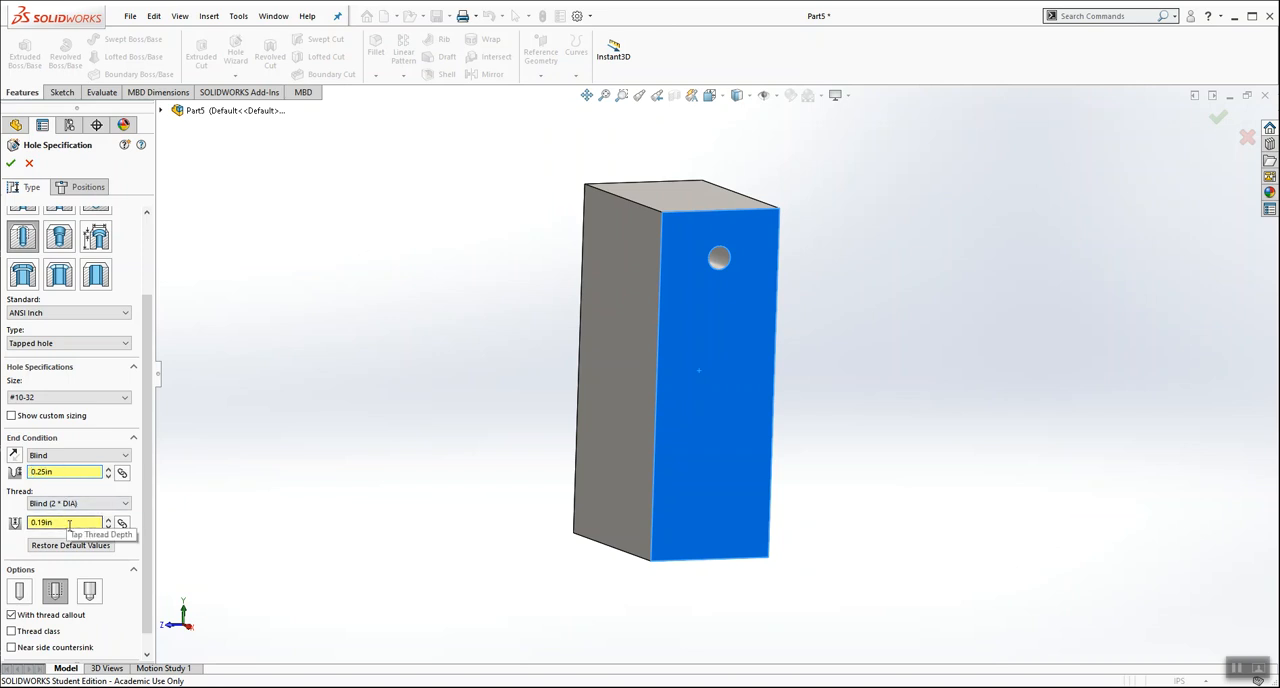
Step: Place the hole's centre about 0.88 in above the side face's bottom edge and make it vertical with the origin
{"action": "left_click", "coordinate": [88, 208]}
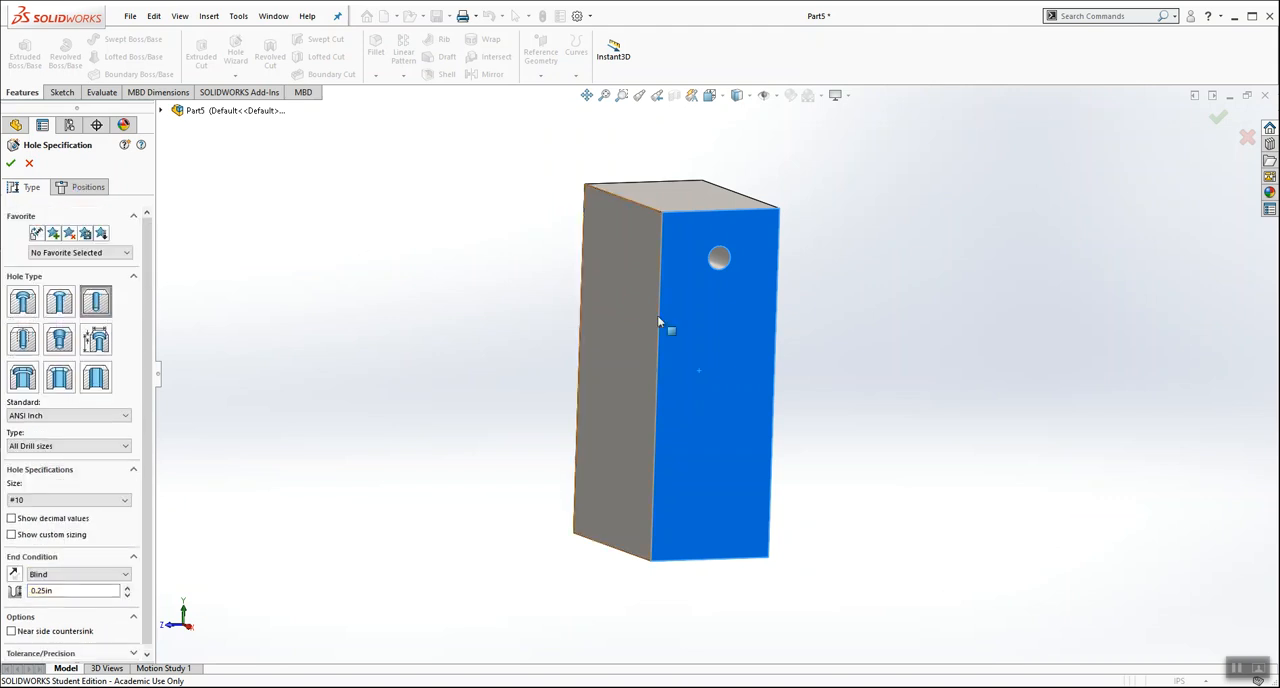
{"action": "left_click", "coordinate": [85, 187]}
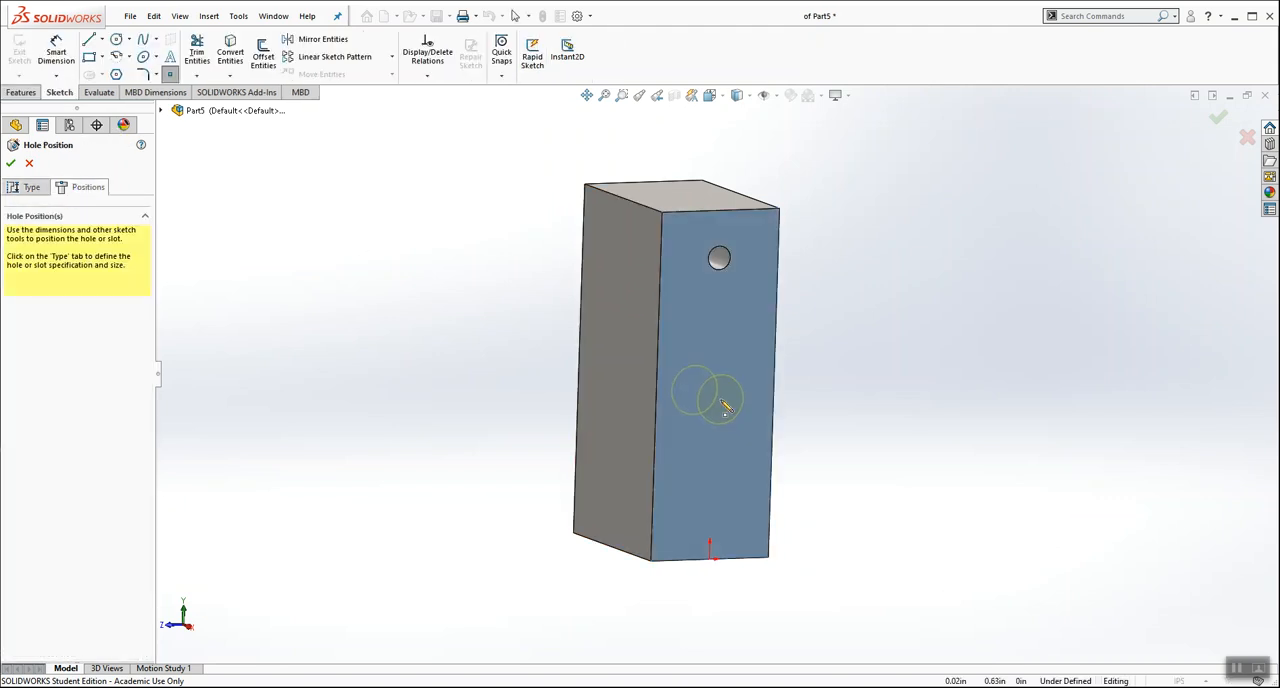
{"action": "left_click", "coordinate": [720, 340]}
{"action": "left_click", "coordinate": [709, 95]}
{"action": "left_click", "coordinate": [783, 172]}
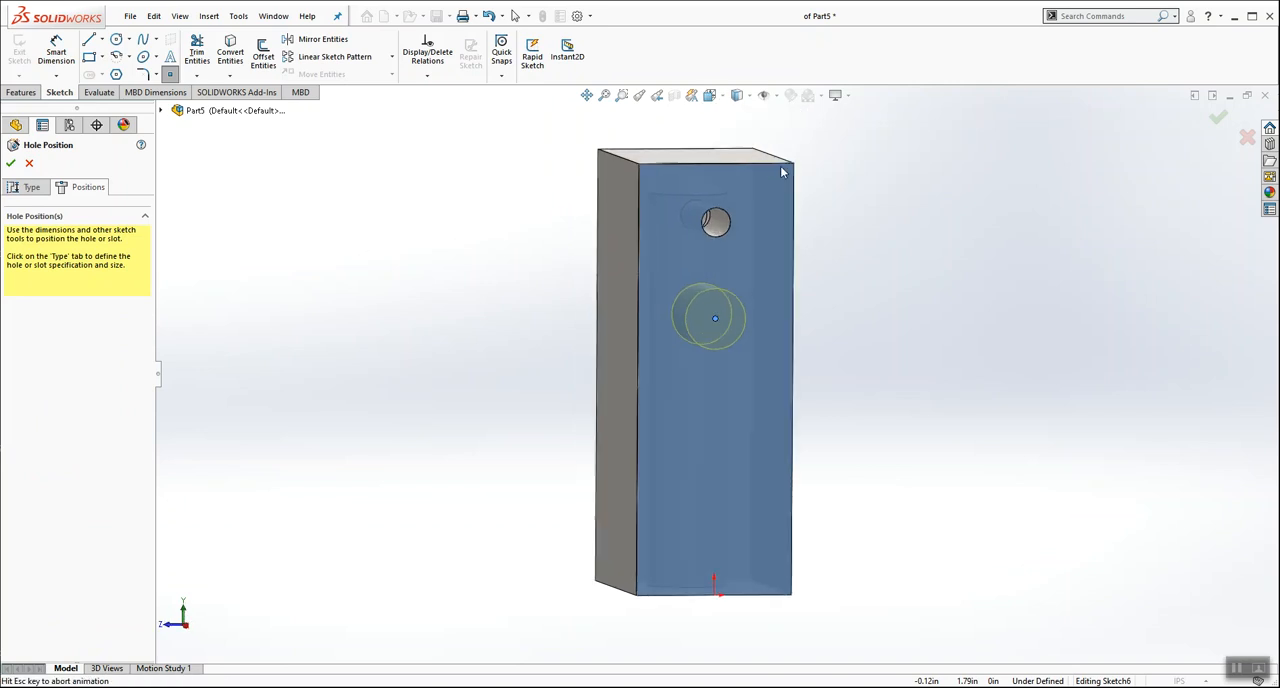
{"action": "left_click", "coordinate": [427, 75]}
{"action": "left_click", "coordinate": [425, 106]}
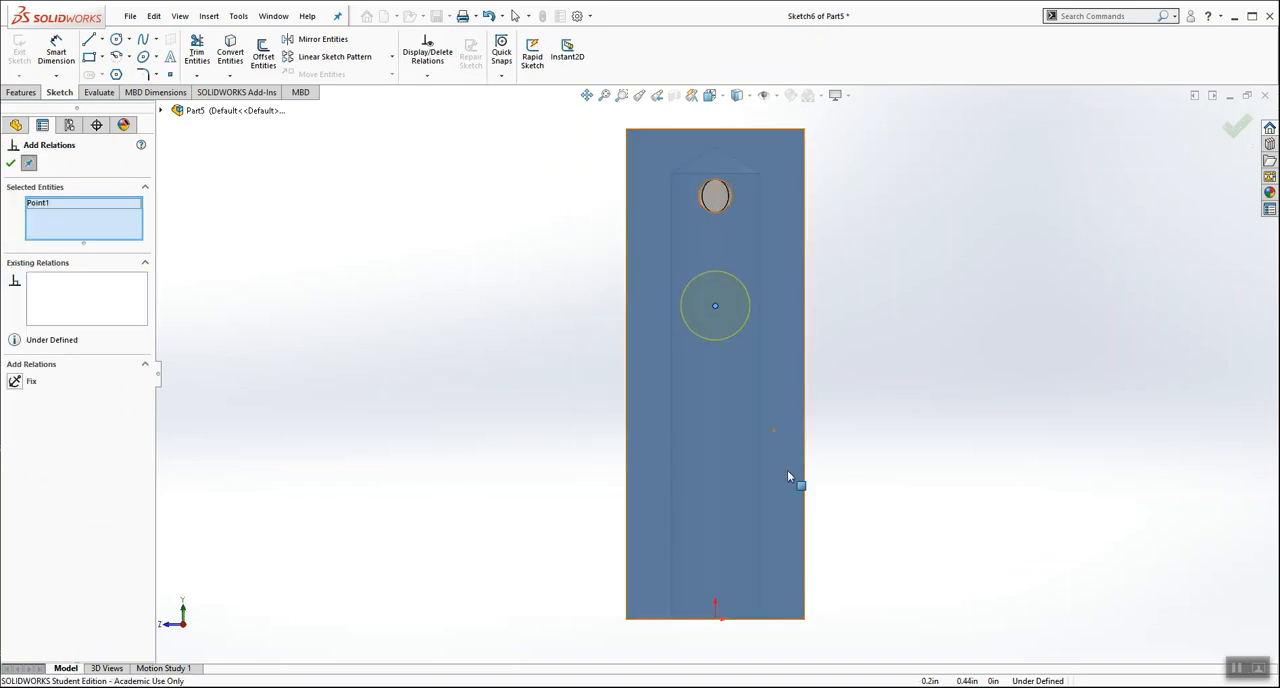
{"action": "left_click", "coordinate": [715, 617]}
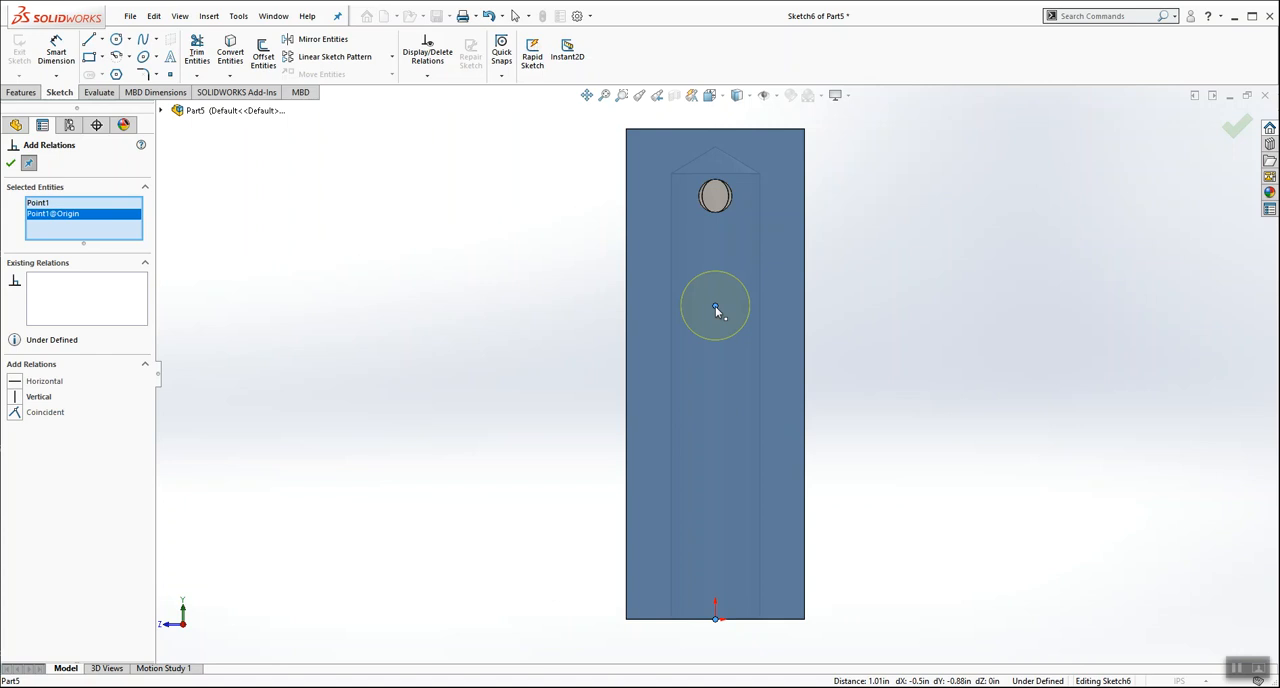
{"action": "left_click", "coordinate": [14, 397]}
{"action": "left_click", "coordinate": [10, 163]}
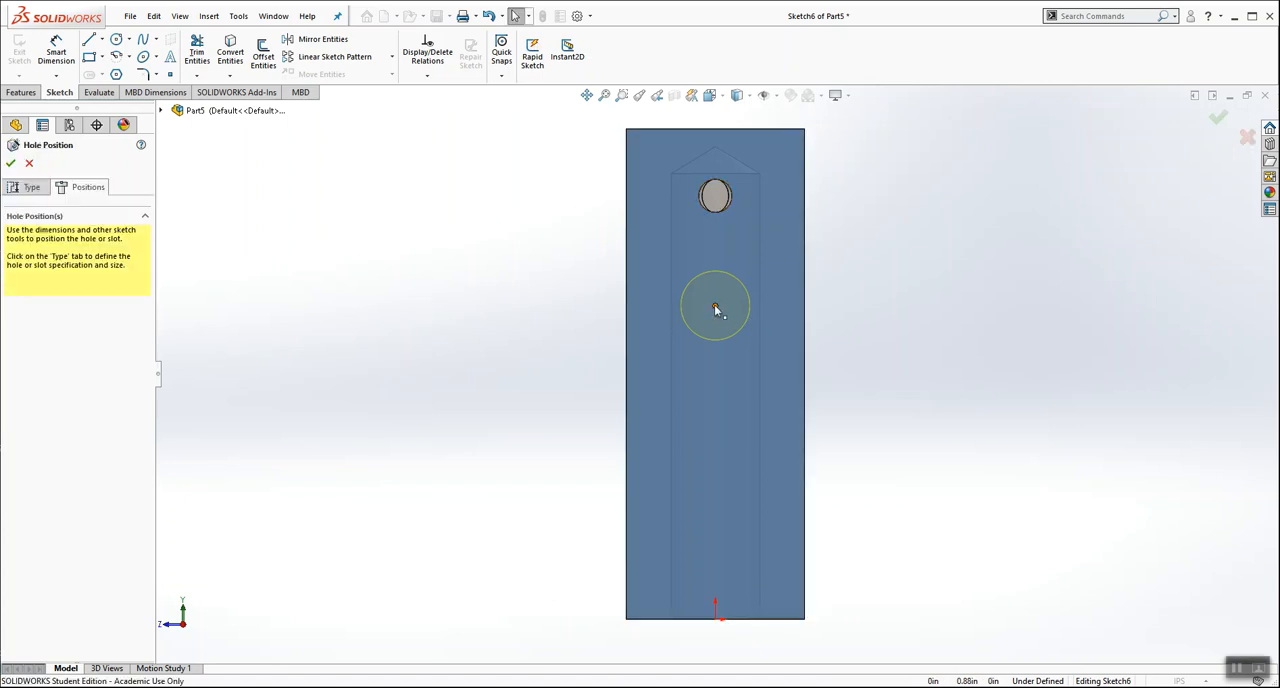
Step: Dimension the hole's centre 3/8 in below the centre of the 3/32 hole and finish the hole
{"action": "left_click", "coordinate": [714, 305]}
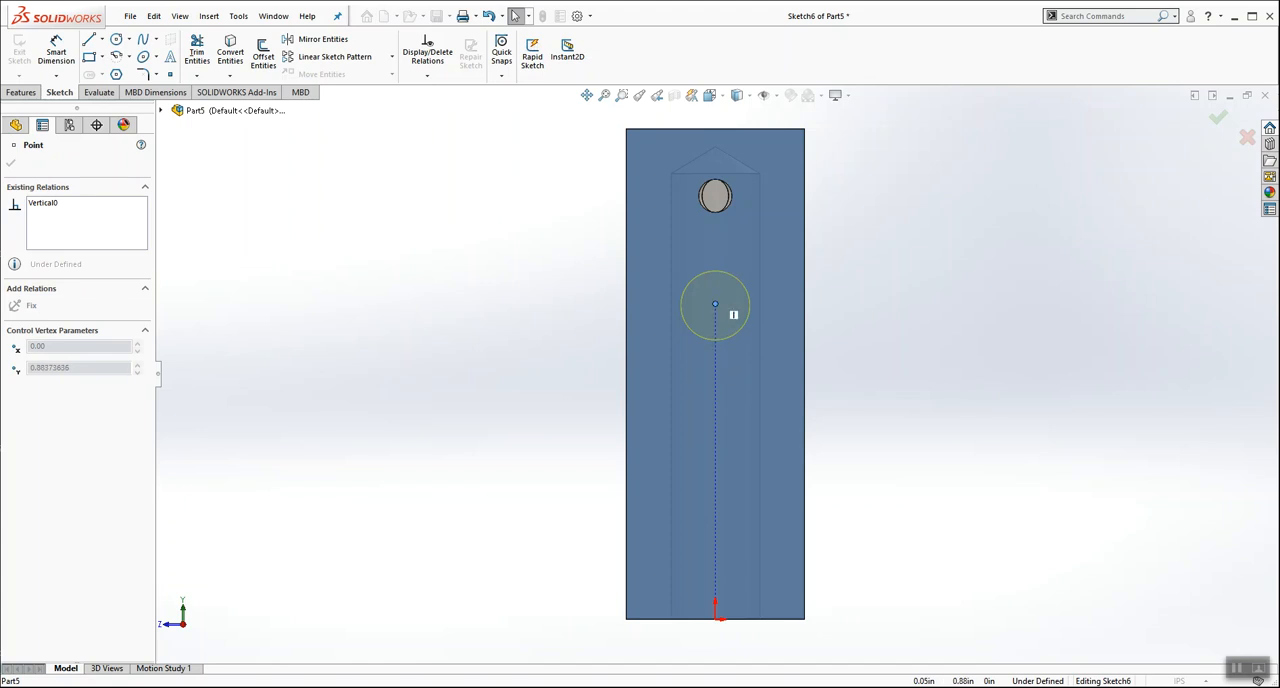
{"action": "left_click", "coordinate": [503, 300]}
{"action": "left_click", "coordinate": [56, 45]}
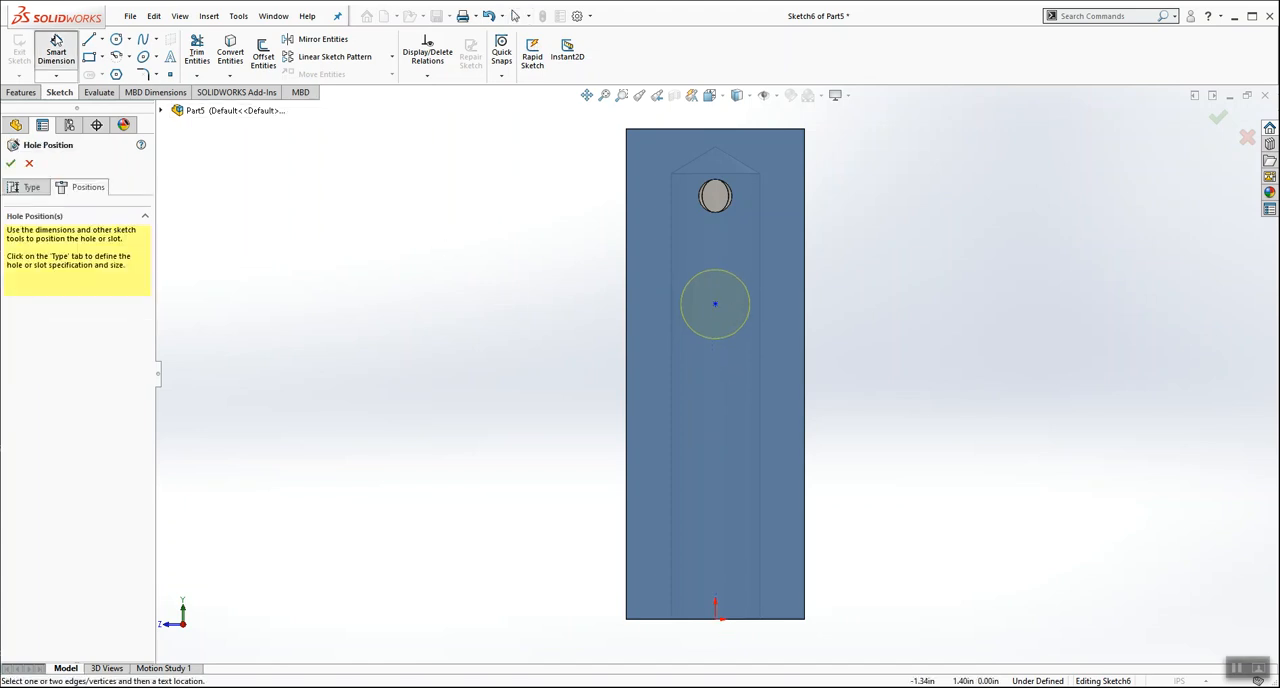
{"action": "left_click", "coordinate": [729, 210]}
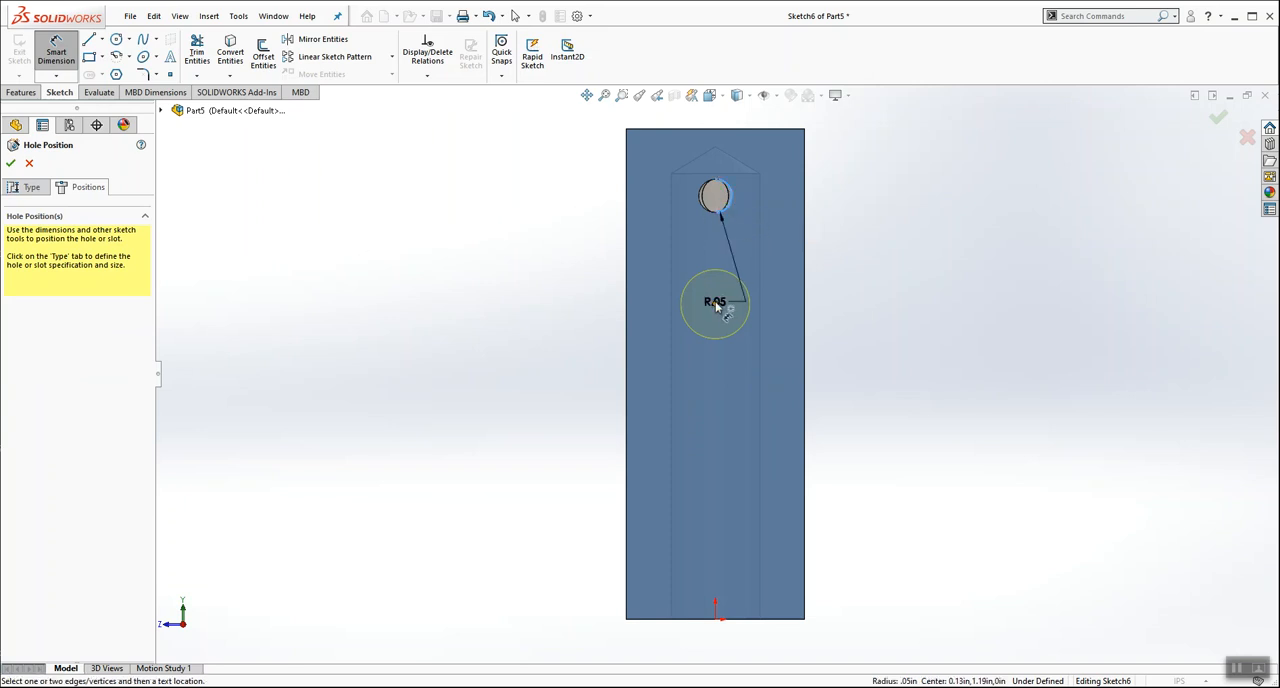
{"action": "left_click", "coordinate": [714, 303]}
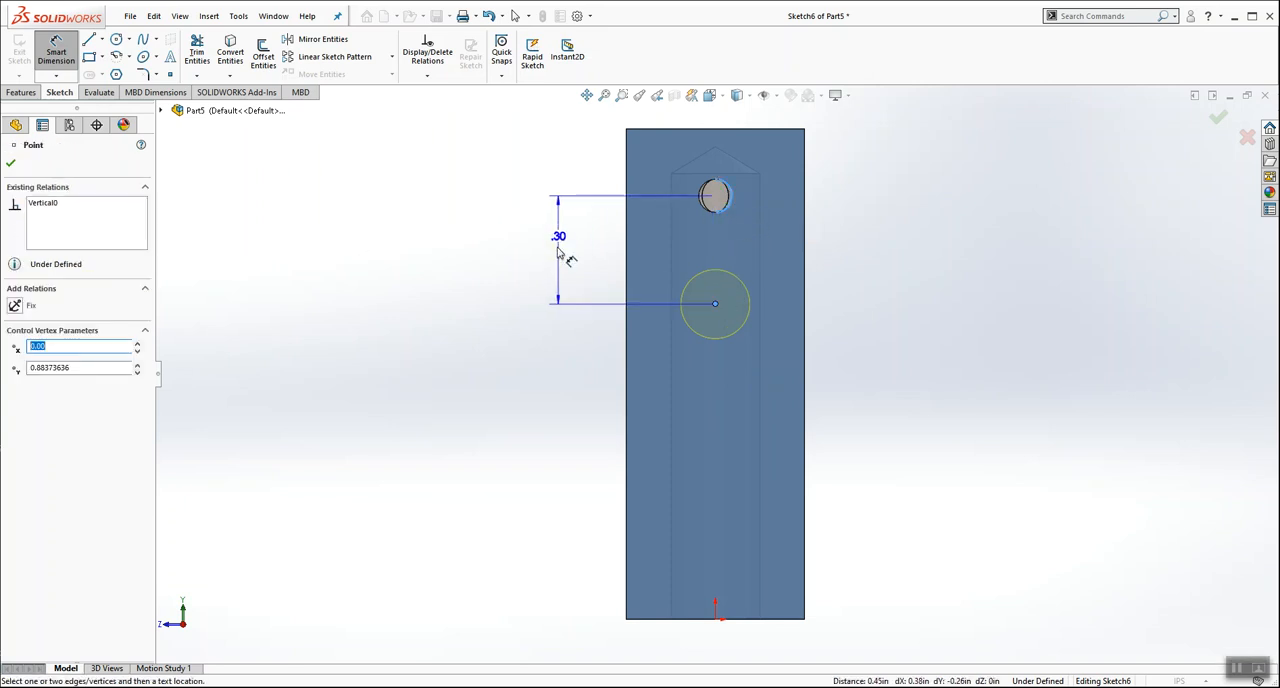
{"action": "left_click", "coordinate": [547, 250]}
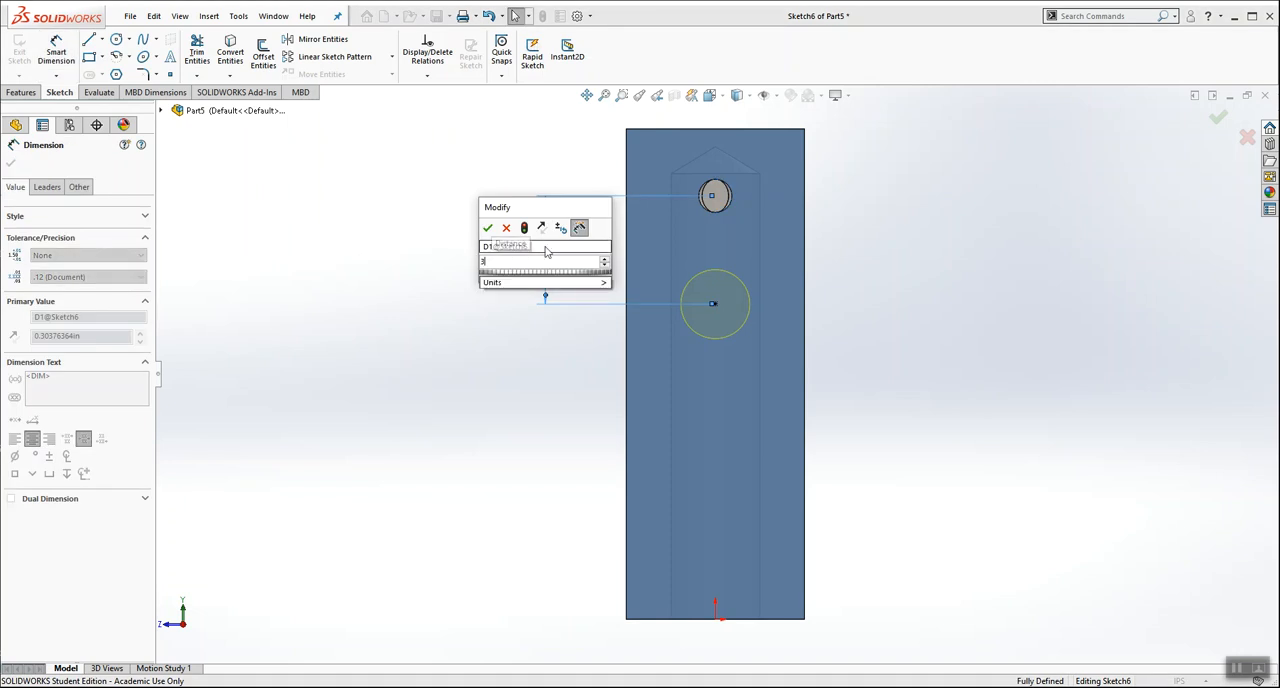
{"action": "key", "text": "Return"}
{"action": "left_click", "coordinate": [337, 267]}
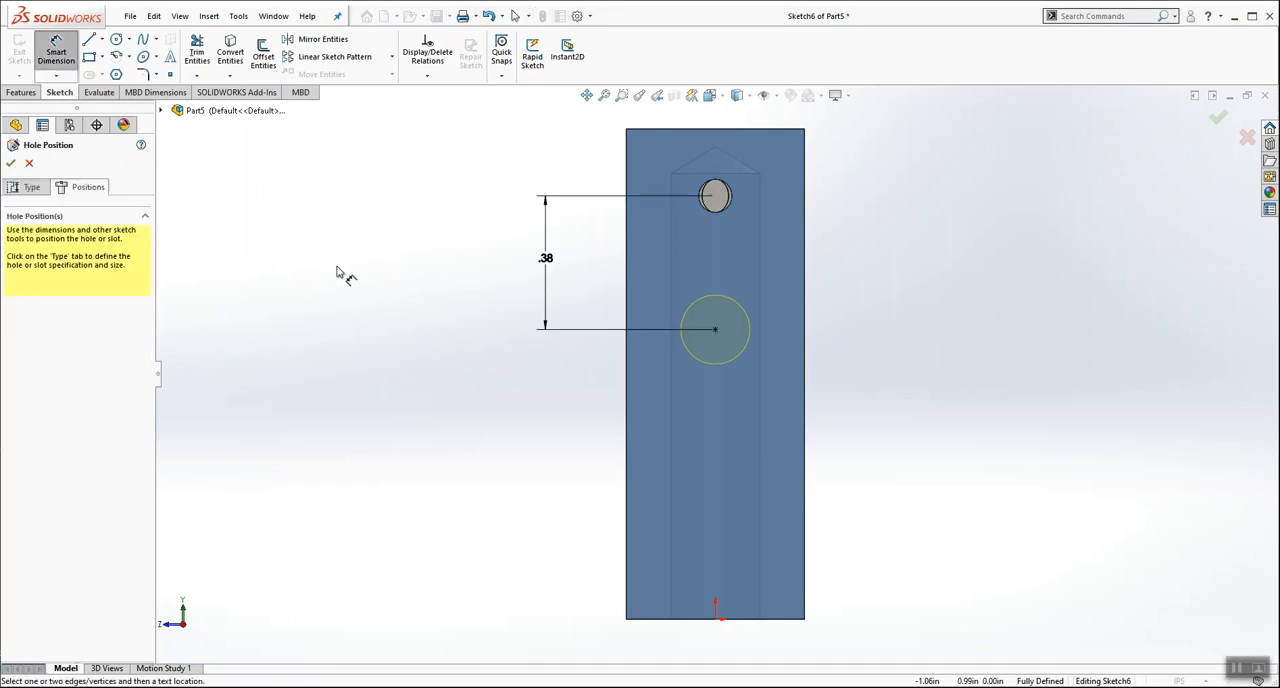
{"action": "scroll", "coordinate": [373, 257], "scroll_direction": "up", "scroll_amount": 2}
{"action": "middle_click_drag", "start_coordinate": [455, 277], "coordinate": [508, 300]}
{"action": "left_click", "coordinate": [1218, 117]}
Step: Examine the bore and both side holes in a section view, and return to the full block
{"action": "left_click", "coordinate": [737, 95]}
{"action": "left_click", "coordinate": [787, 135]}
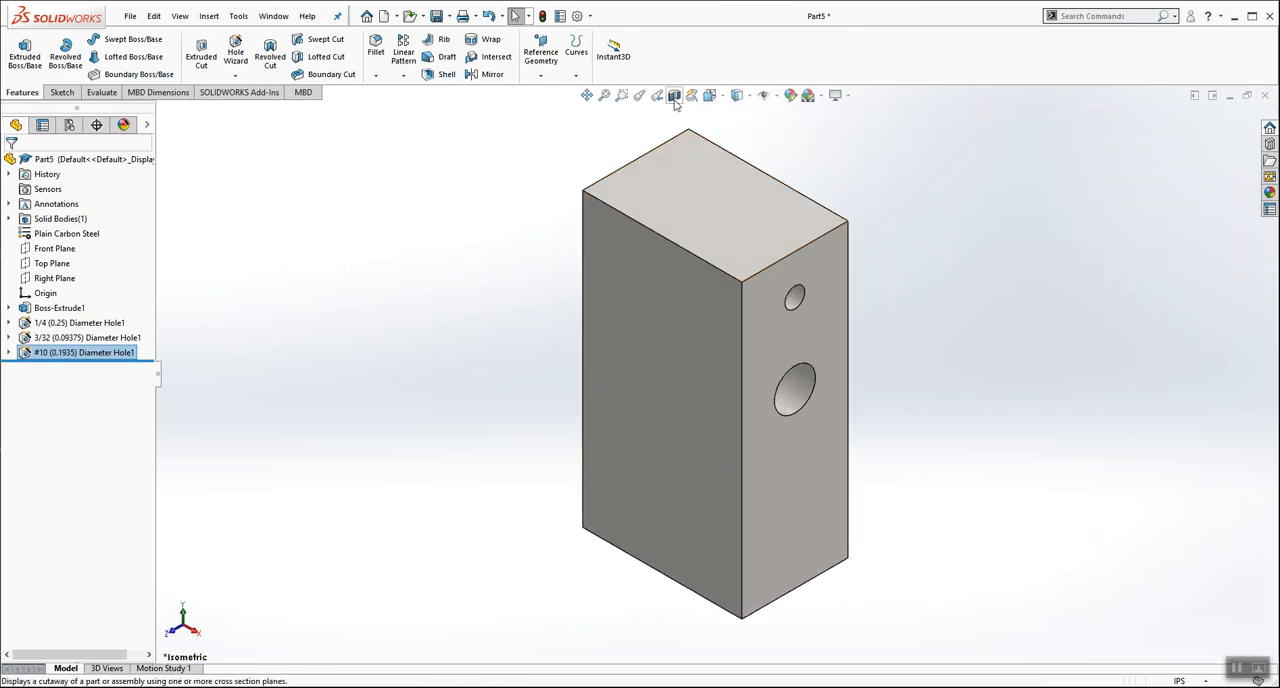
{"action": "left_click", "coordinate": [674, 95]}
{"action": "left_click", "coordinate": [10, 163]}
{"action": "middle_click_drag", "start_coordinate": [594, 403], "coordinate": [622, 317]}
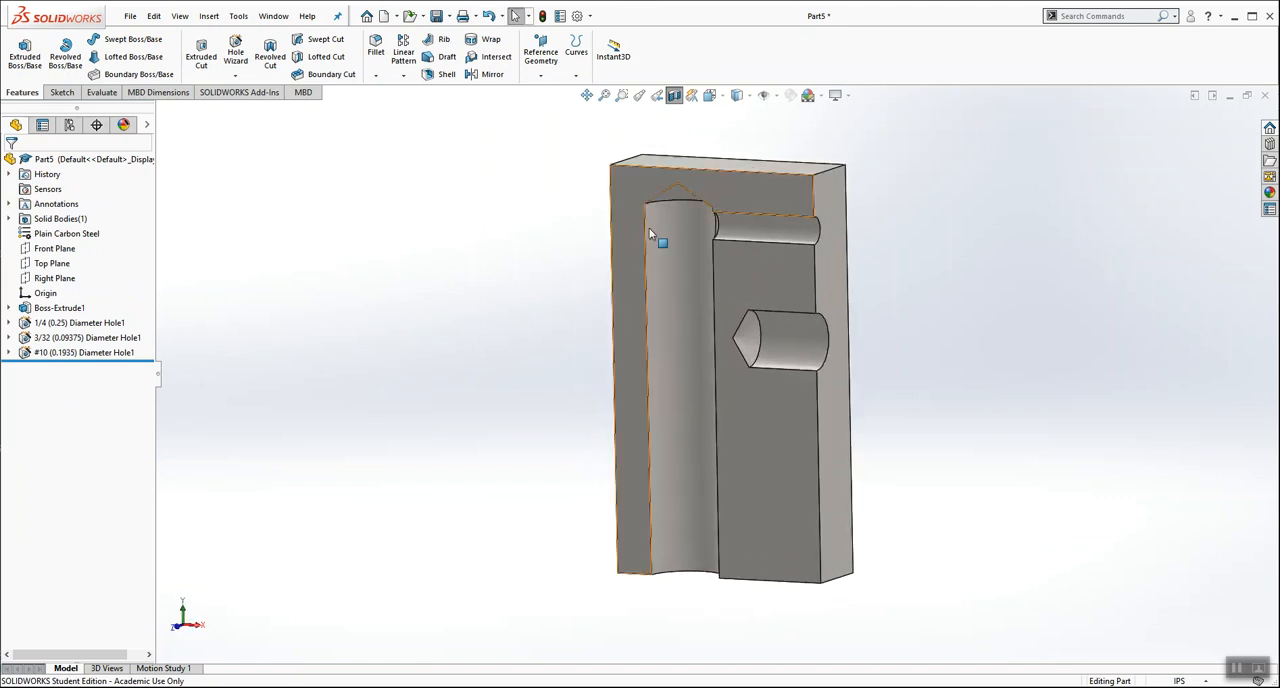
{"action": "left_click", "coordinate": [674, 95]}
{"action": "middle_click_drag", "start_coordinate": [451, 222], "coordinate": [445, 194]}
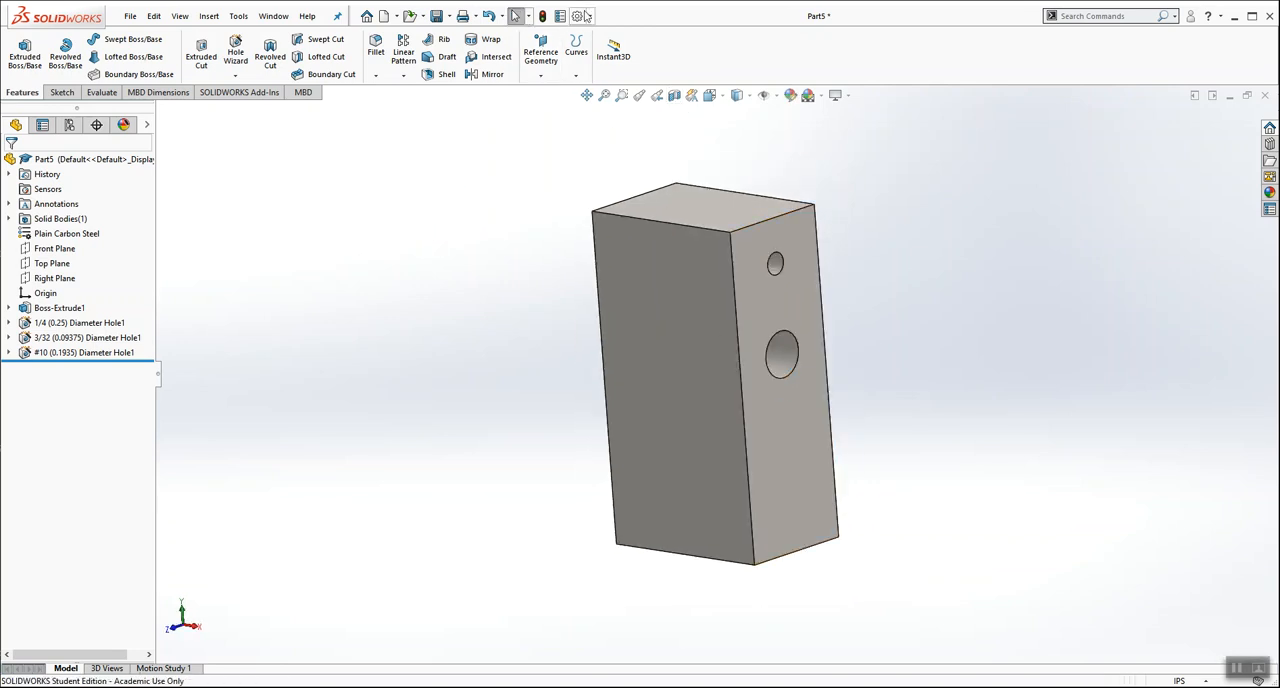
Step: Enable shaded cosmetic threads in the document's detailing properties
{"action": "left_click", "coordinate": [576, 16]}
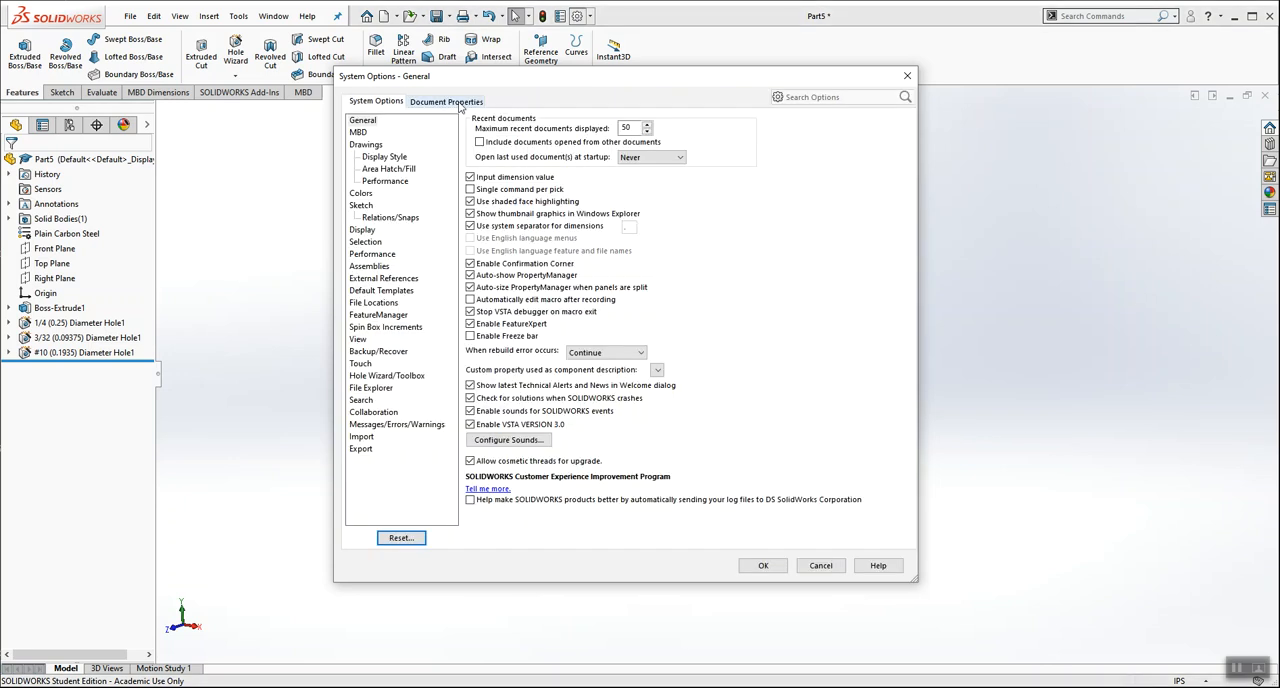
{"action": "left_click", "coordinate": [452, 102]}
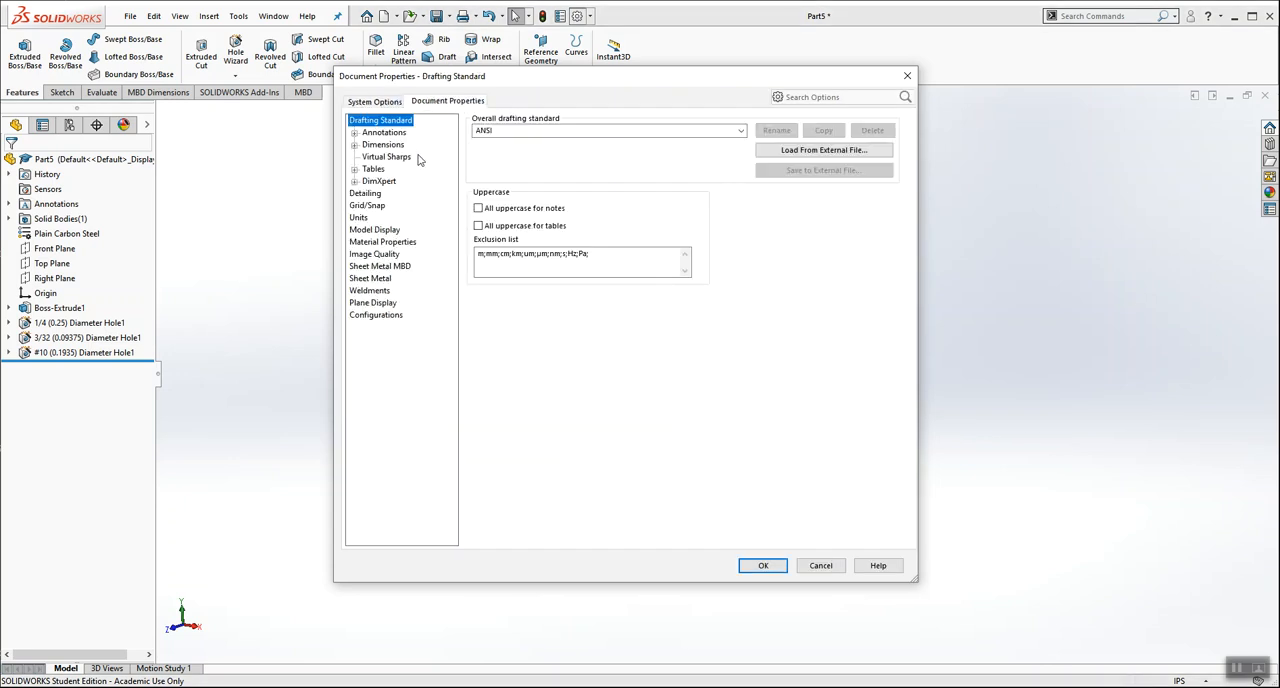
{"action": "left_click", "coordinate": [366, 193]}
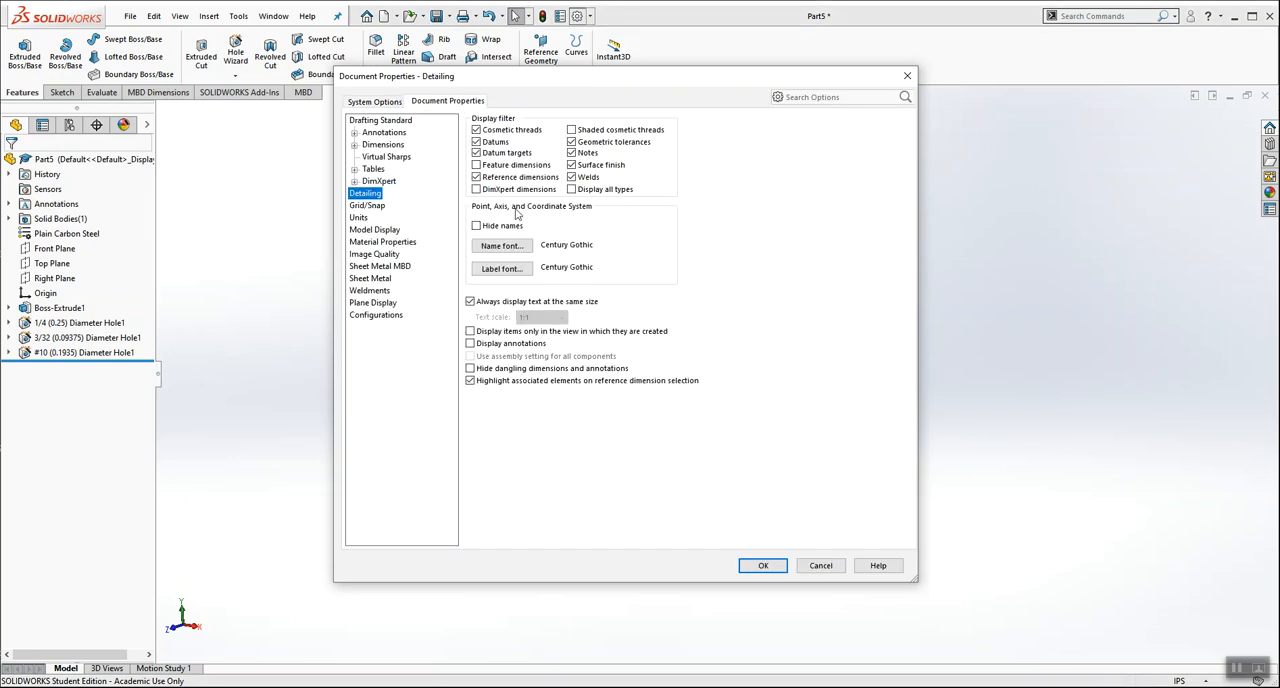
{"action": "left_click", "coordinate": [572, 130]}
{"action": "left_click", "coordinate": [760, 566]}
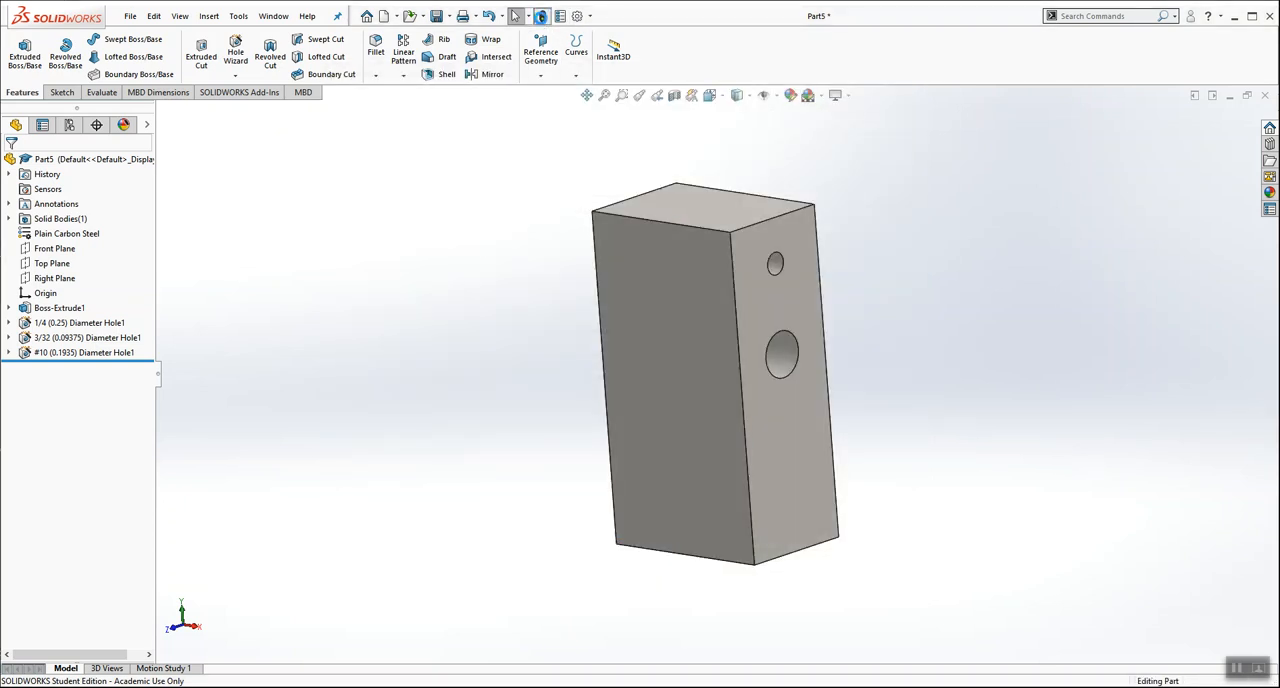
Step: Redefine the larger side hole as a #10-32 bottoming tapped hole
{"action": "middle_click_drag", "start_coordinate": [894, 397], "coordinate": [737, 348]}
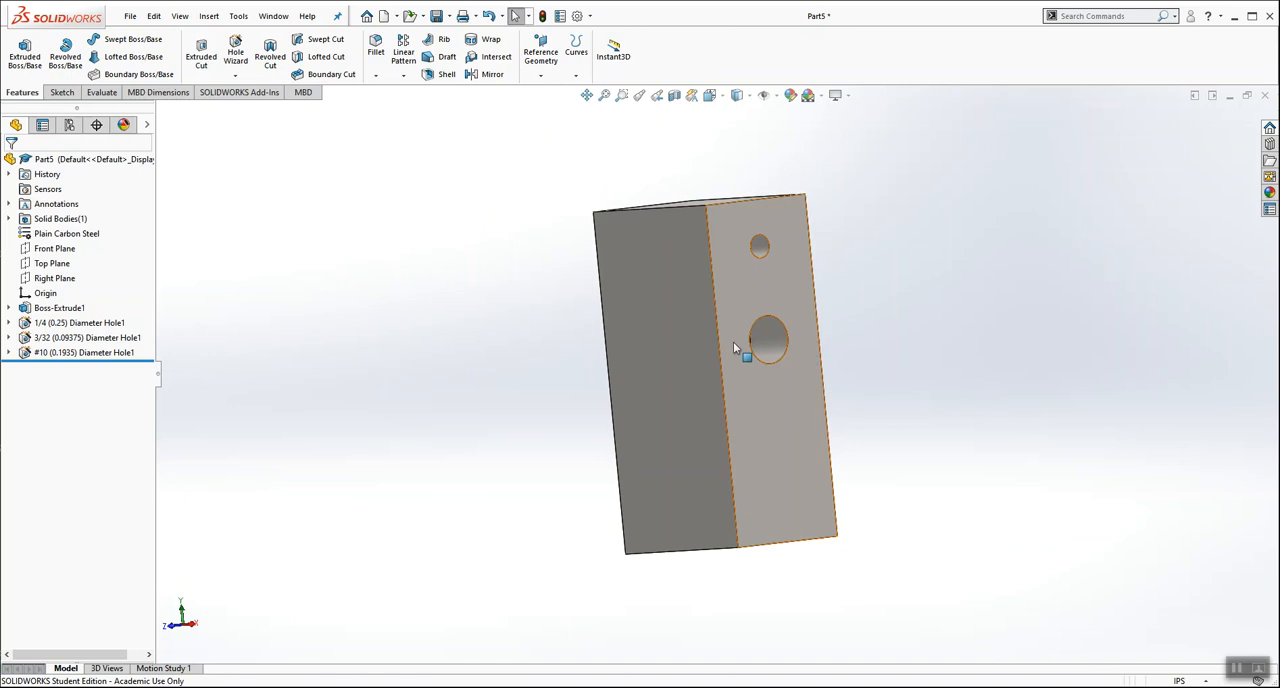
{"action": "right_click", "coordinate": [104, 353]}
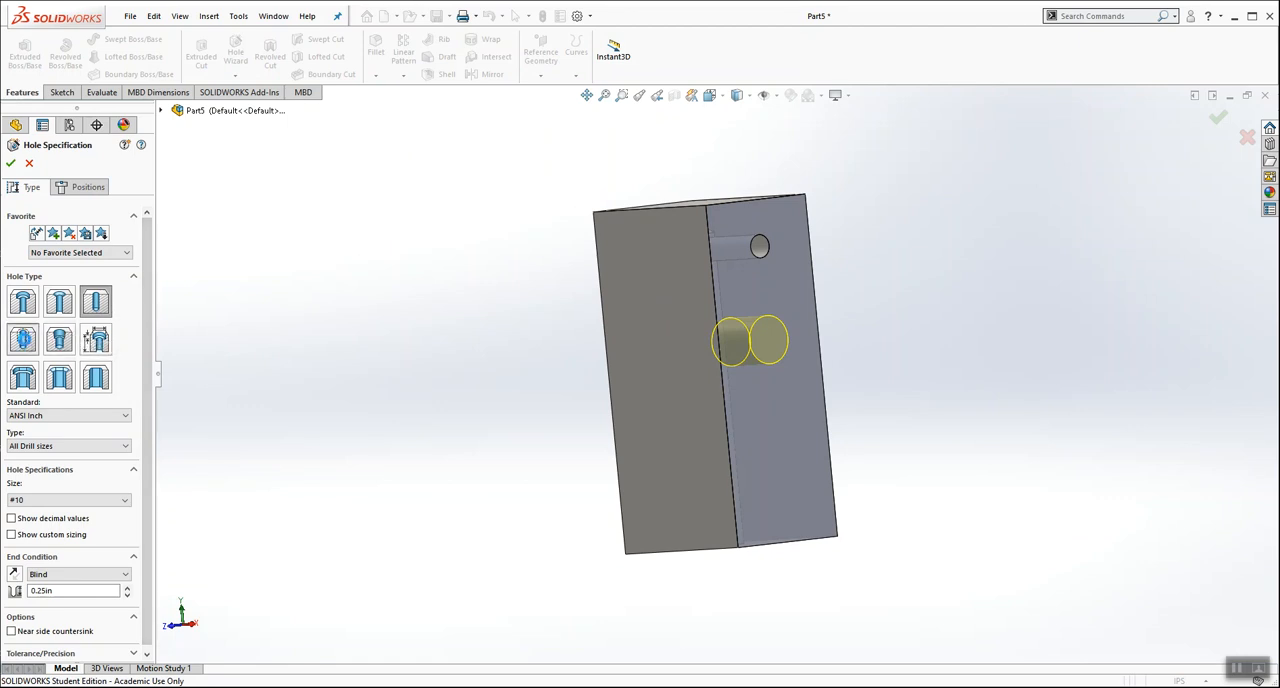
{"action": "left_click", "coordinate": [24, 340]}
{"action": "left_click", "coordinate": [124, 500]}
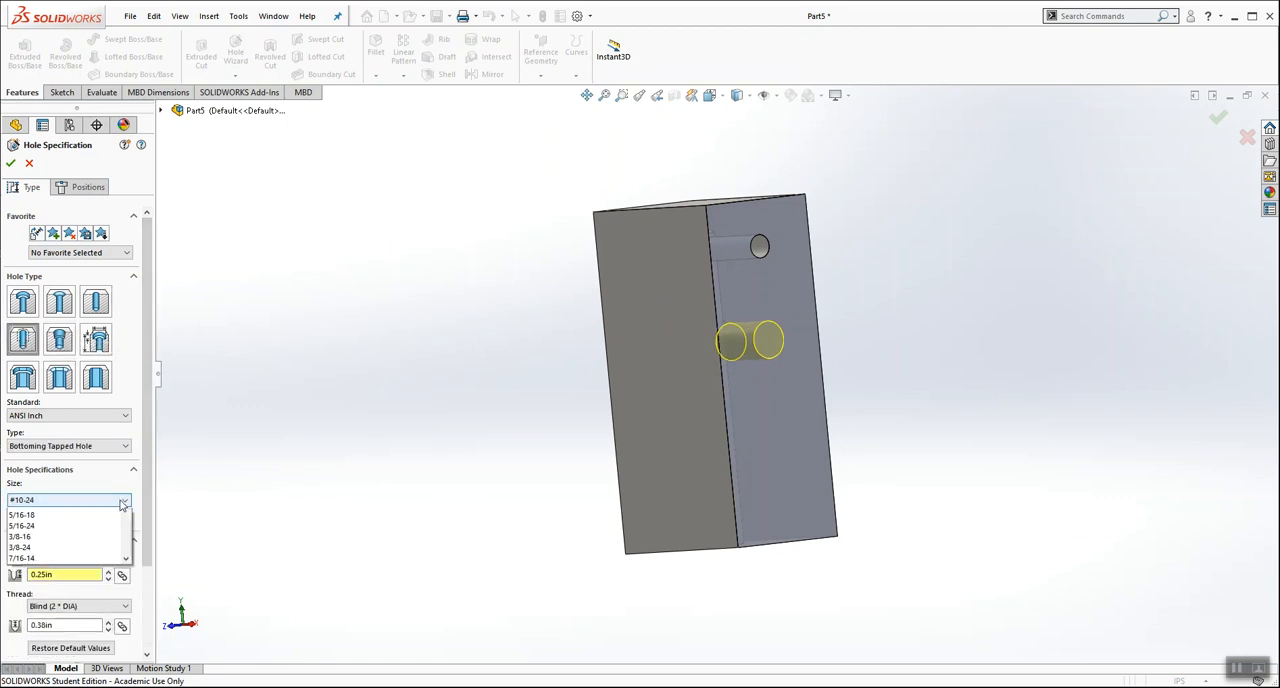
{"action": "left_click", "coordinate": [91, 524]}
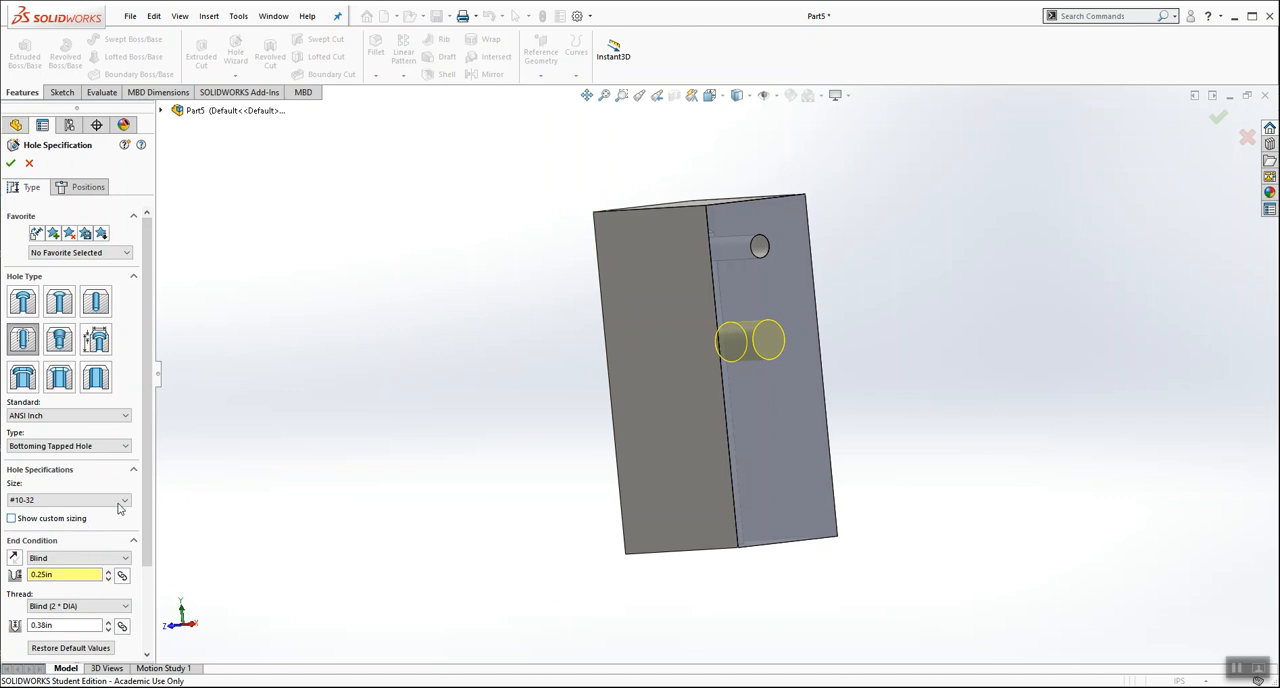
{"action": "scroll", "coordinate": [70, 350], "scroll_direction": "down", "scroll_amount": 3}
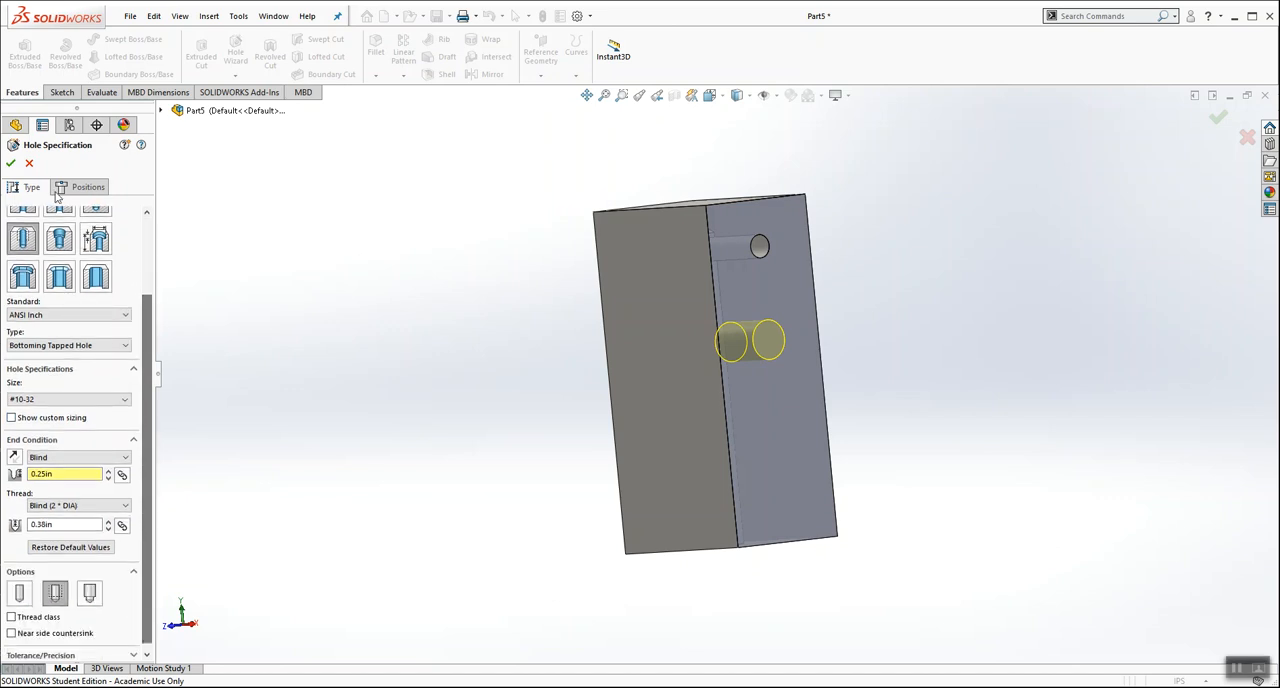
{"action": "left_click", "coordinate": [10, 163]}
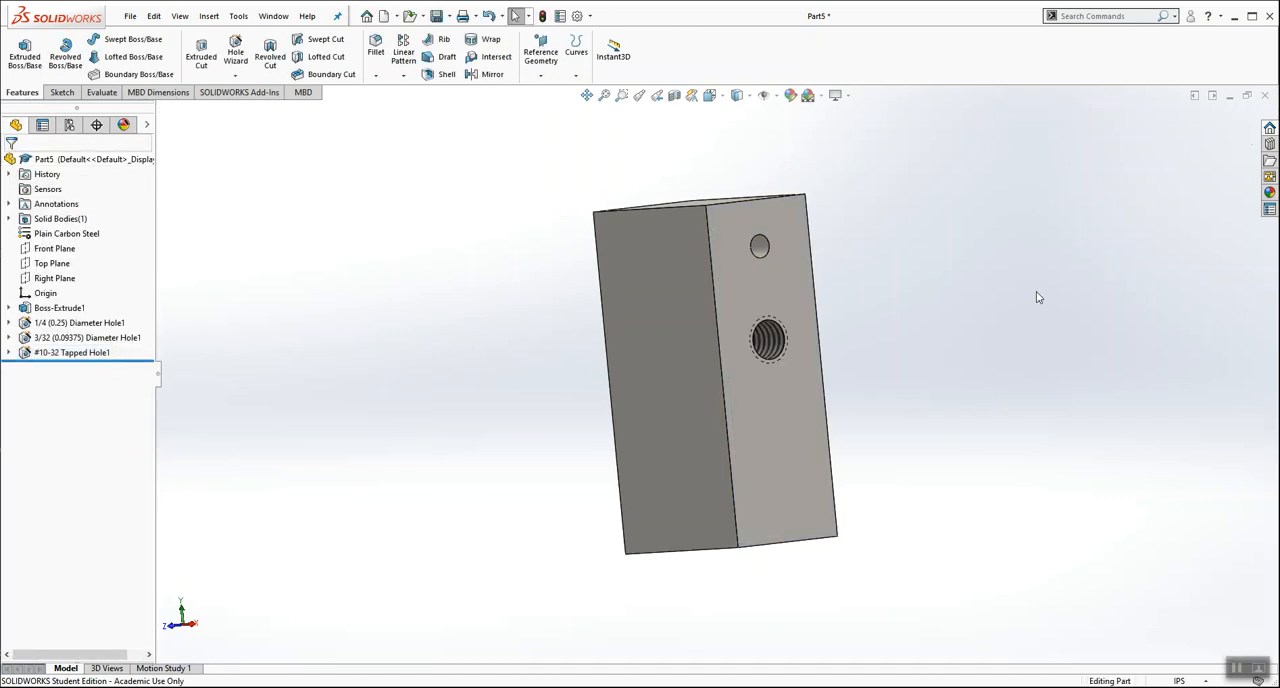
Step: Section the block through the Front Plane to inspect the tapped hole's threads
{"action": "scroll", "coordinate": [877, 295], "scroll_direction": "down", "scroll_amount": 1}
{"action": "middle_click_drag", "start_coordinate": [853, 280], "coordinate": [851, 301]}
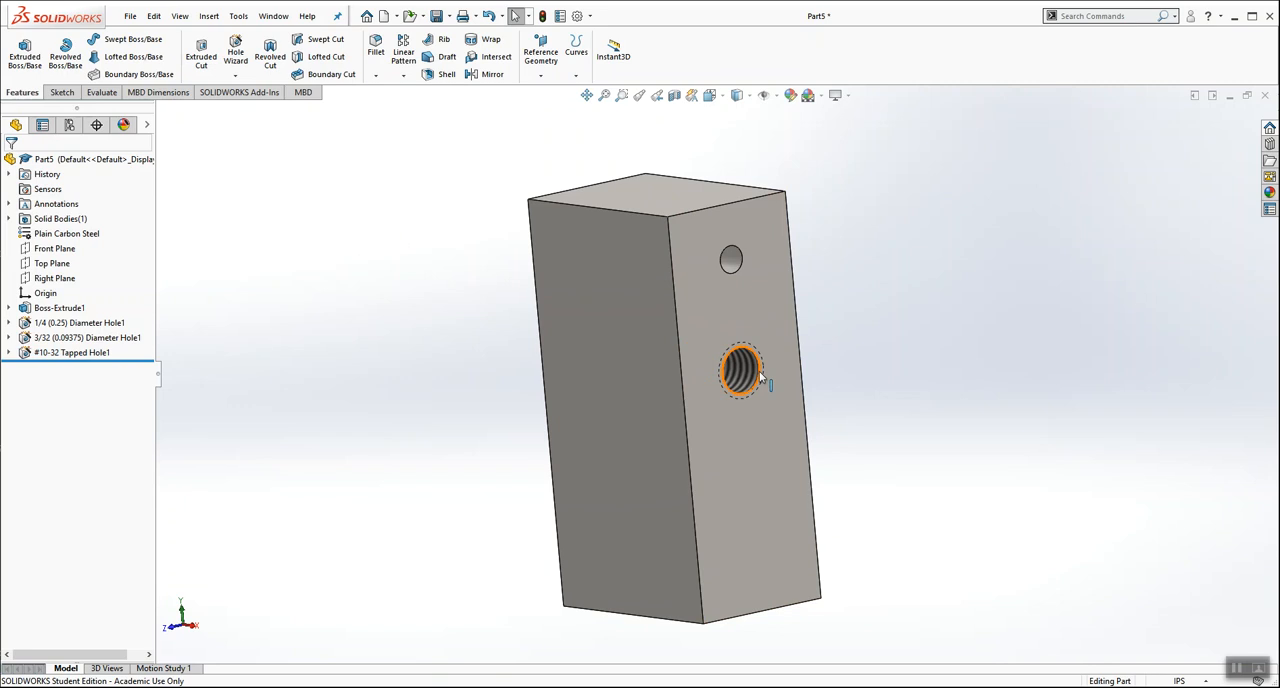
{"action": "left_click", "coordinate": [674, 96]}
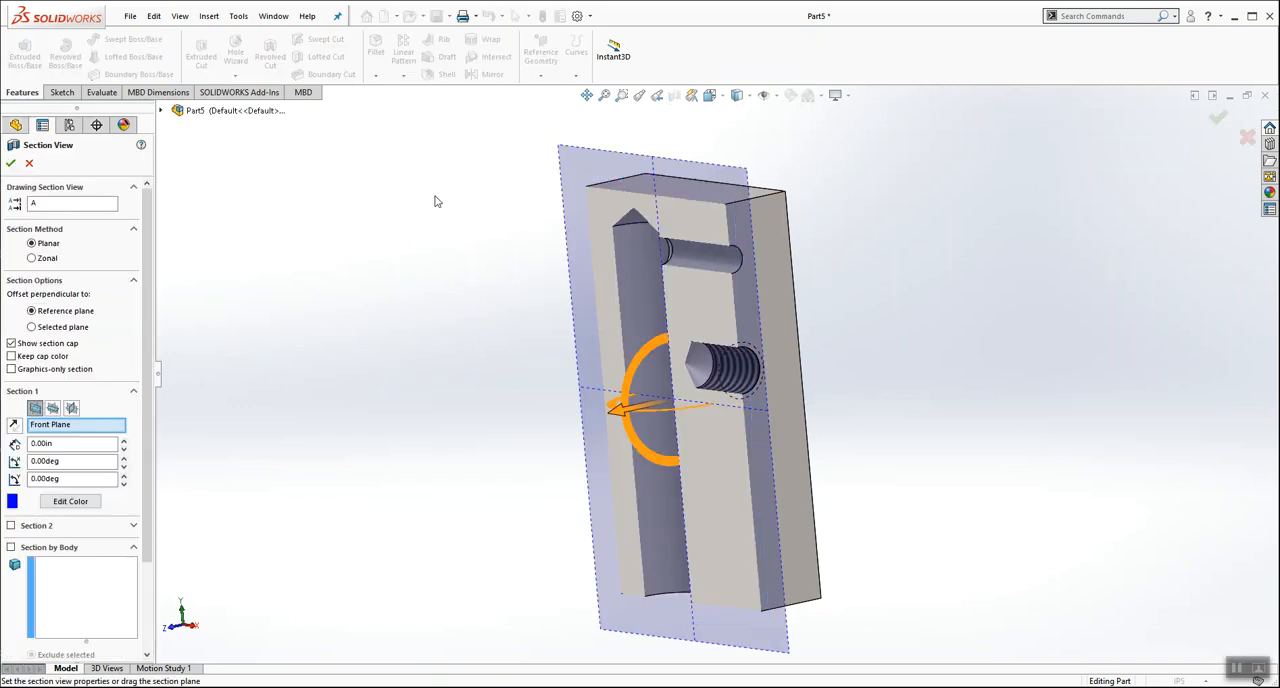
{"action": "left_click", "coordinate": [10, 163]}
{"action": "middle_click_drag", "start_coordinate": [586, 408], "coordinate": [573, 461]}
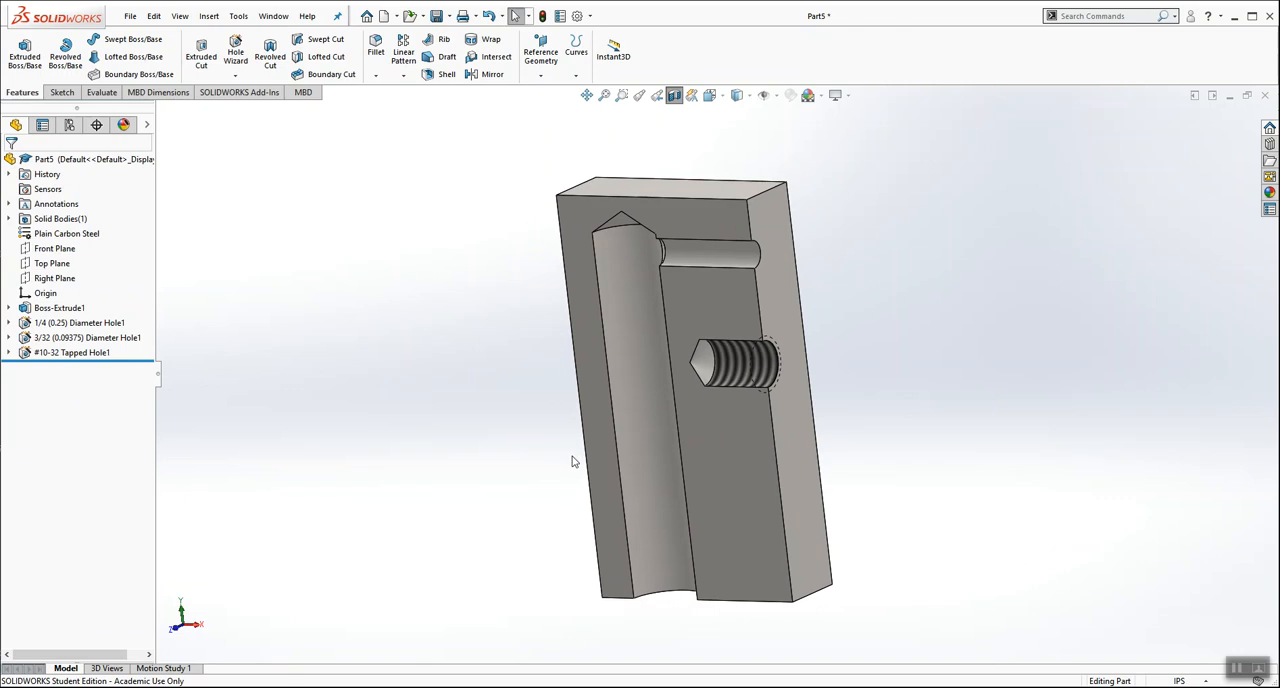
Step: Edit the #10-32 tapped hole and set its blind thread depth to 0.19 in
{"action": "right_click", "coordinate": [45, 351]}
{"action": "left_click", "coordinate": [54, 308]}
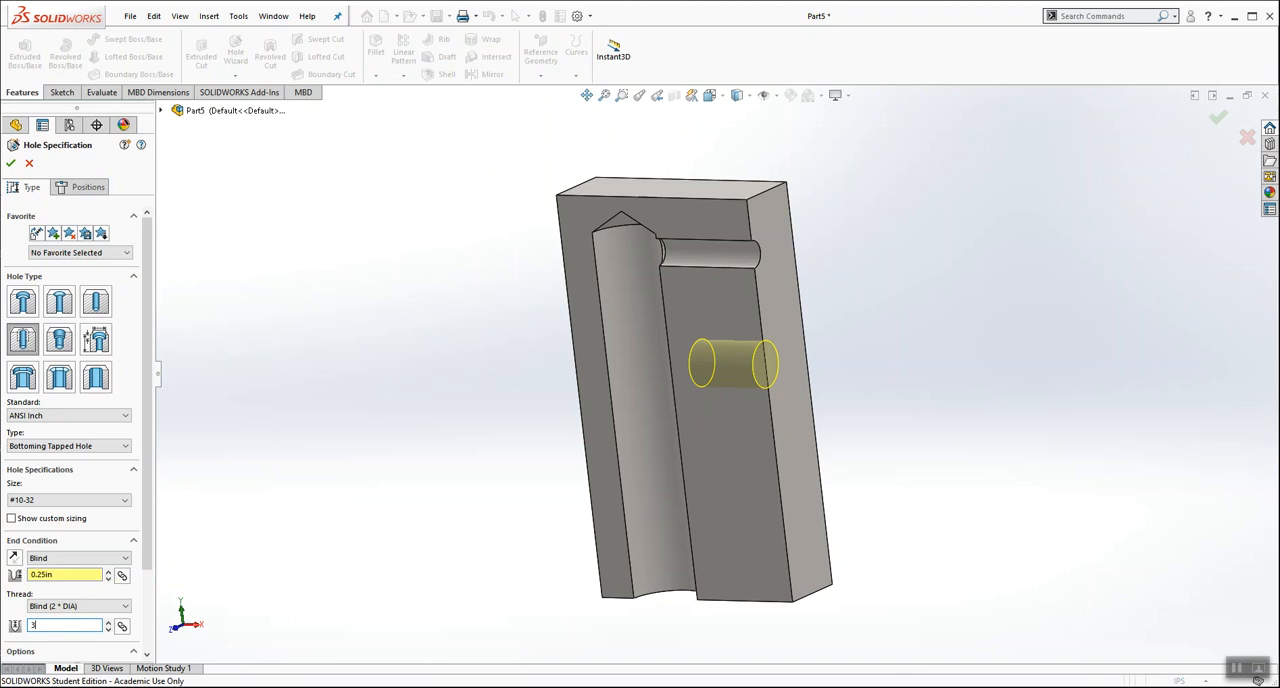
{"action": "key", "text": "Return"}
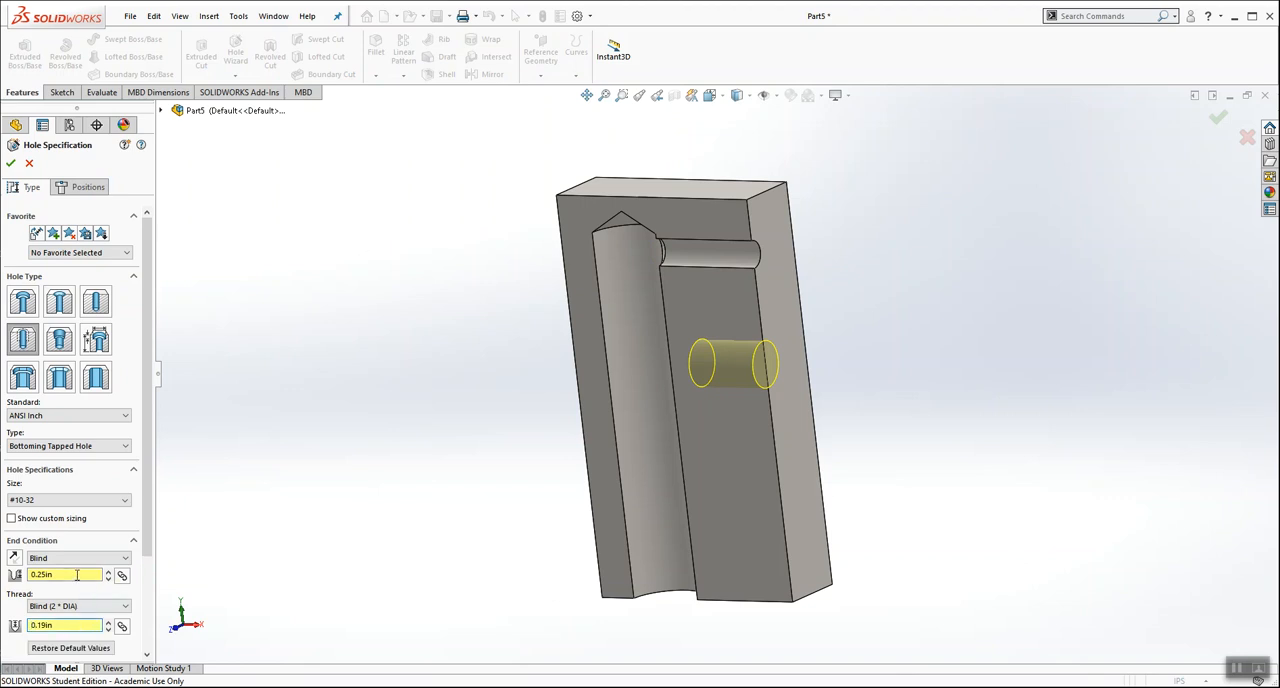
{"action": "left_click", "coordinate": [11, 164]}
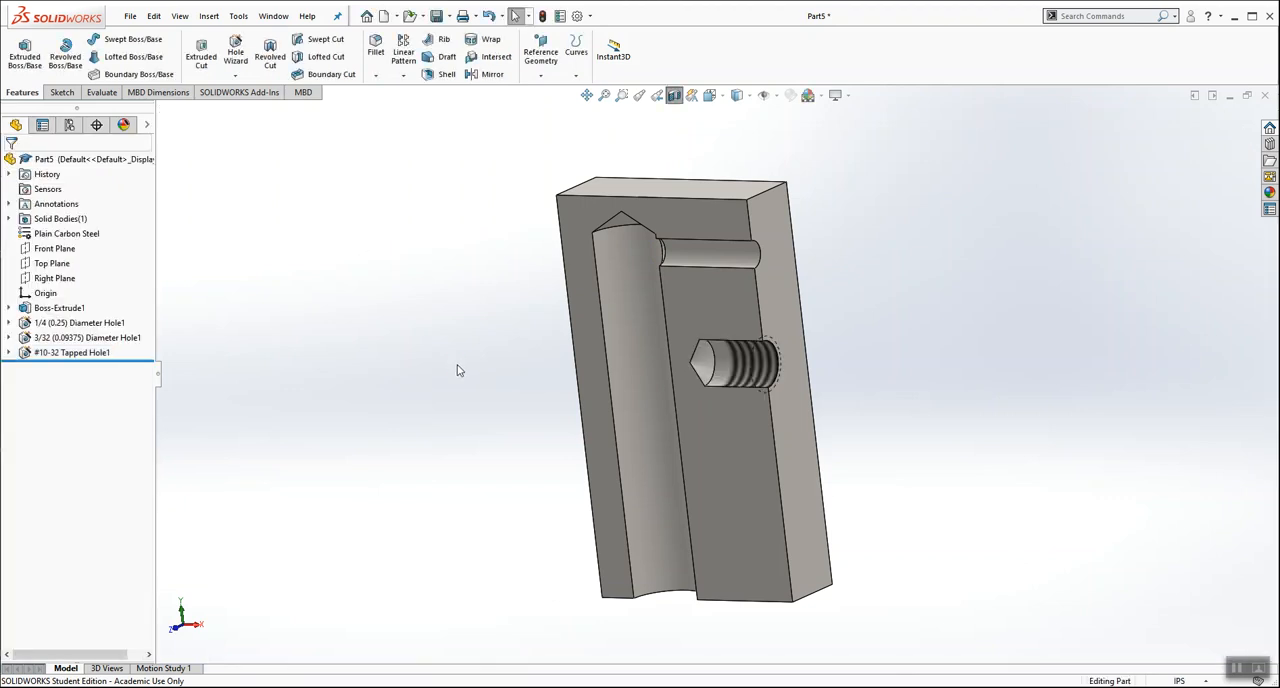
Step: Examine the tapped hole's thread depth closely in the section view, and return to the full block
{"action": "middle_click_drag", "start_coordinate": [820, 392], "coordinate": [889, 354]}
{"action": "scroll", "coordinate": [765, 367], "scroll_direction": "down", "scroll_amount": 3}
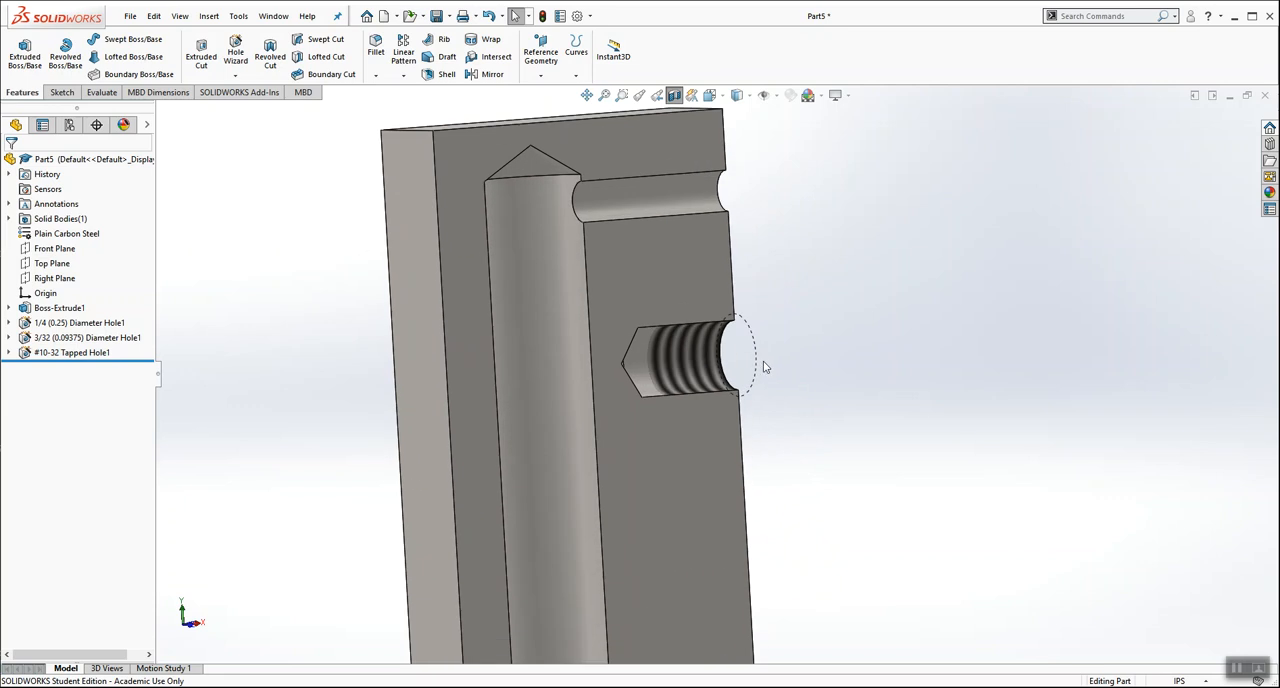
{"action": "middle_click_drag", "start_coordinate": [789, 321], "coordinate": [777, 290]}
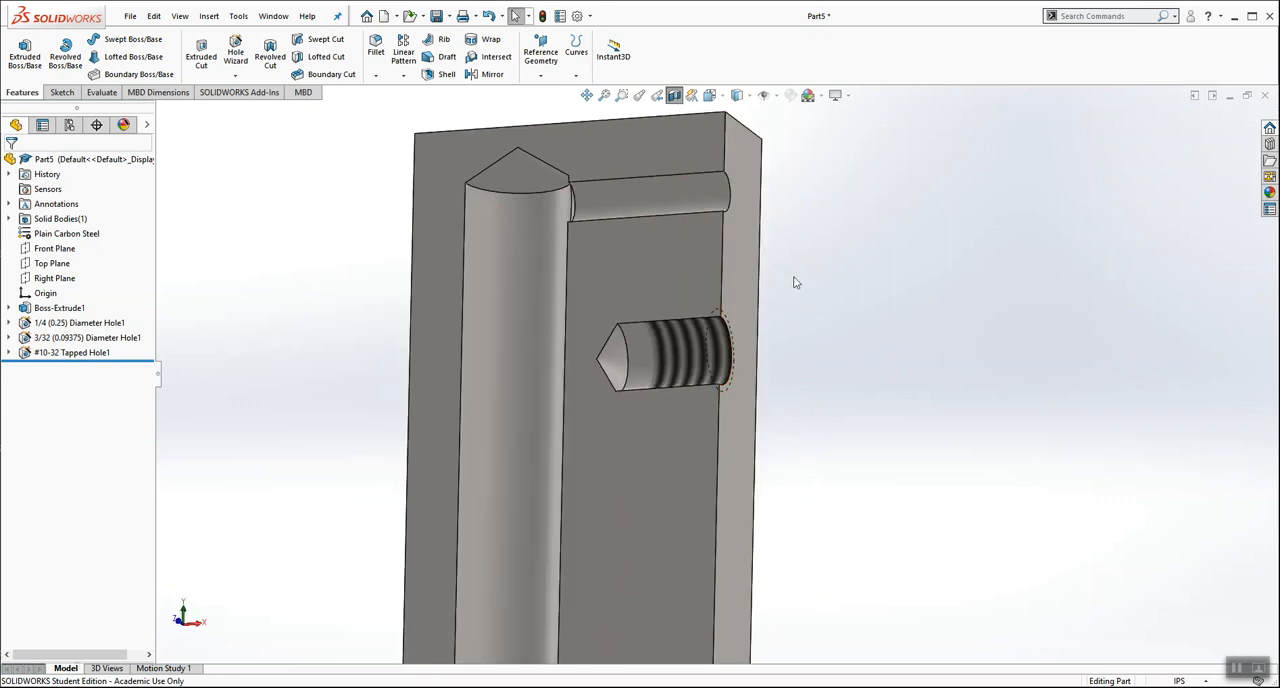
{"action": "middle_click_drag", "start_coordinate": [666, 251], "coordinate": [726, 423]}
{"action": "scroll", "coordinate": [705, 372], "scroll_direction": "down", "scroll_amount": 3}
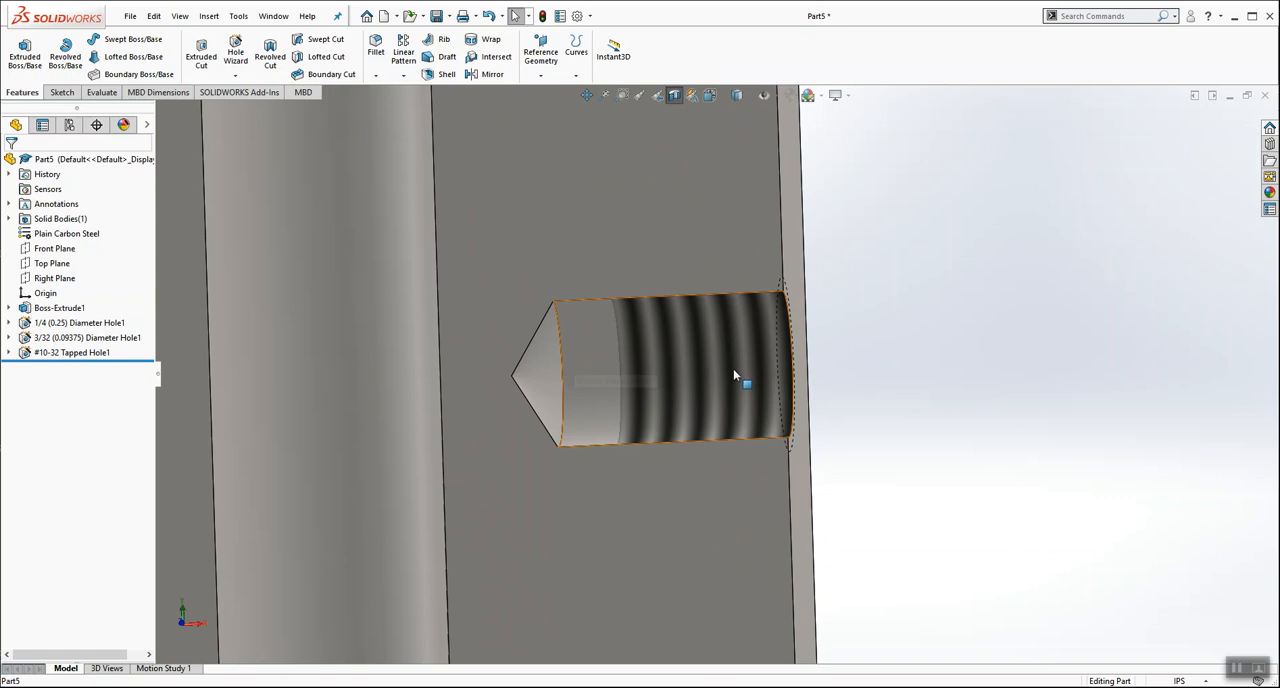
{"action": "scroll", "coordinate": [733, 368], "scroll_direction": "up", "scroll_amount": 5}
{"action": "middle_click_drag", "start_coordinate": [818, 352], "coordinate": [782, 414]}
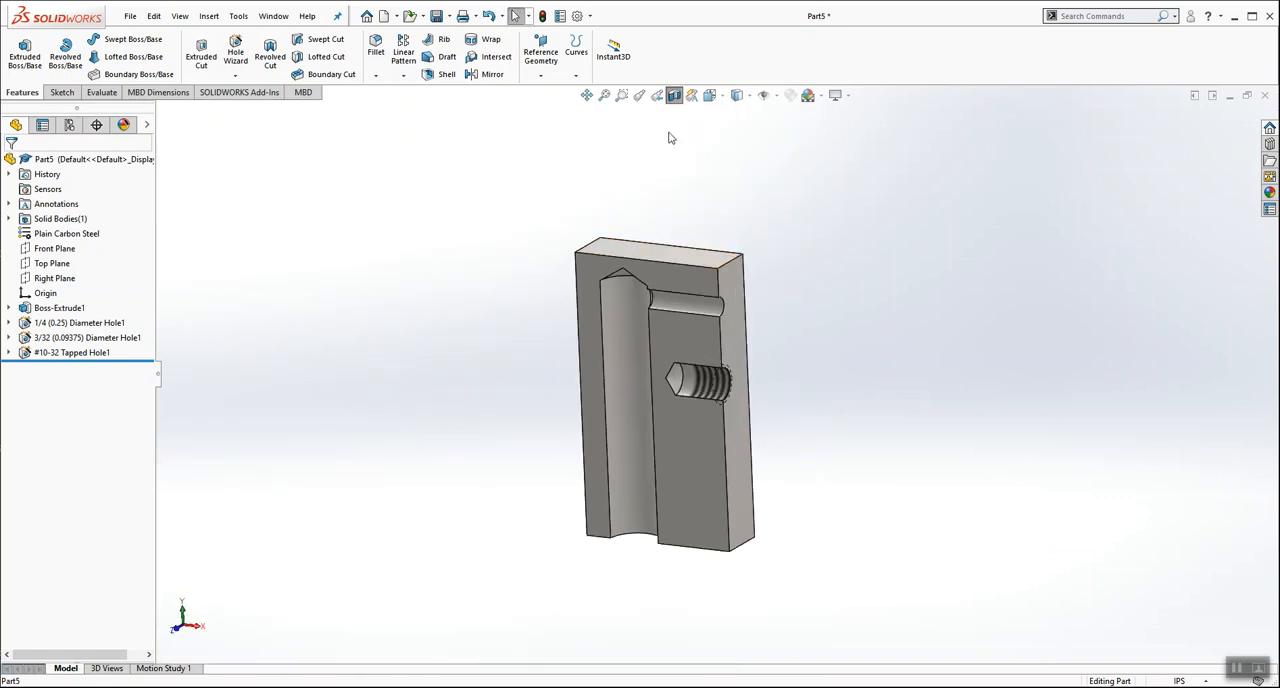
{"action": "left_click", "coordinate": [675, 97]}
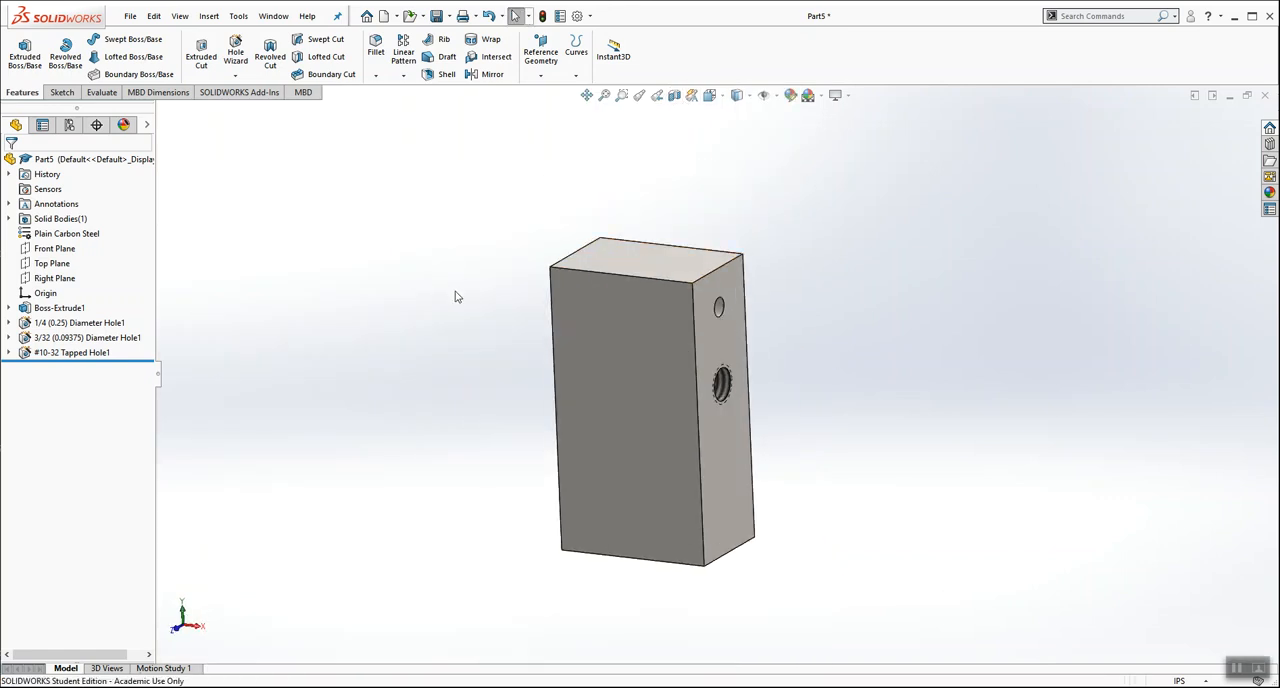
Step: Expand the extrusion and the three hole features in the feature tree, and set the block to the isometric view
{"action": "middle_click_drag", "start_coordinate": [450, 398], "coordinate": [400, 358]}
{"action": "middle_click_drag", "start_coordinate": [737, 346], "coordinate": [757, 422]}
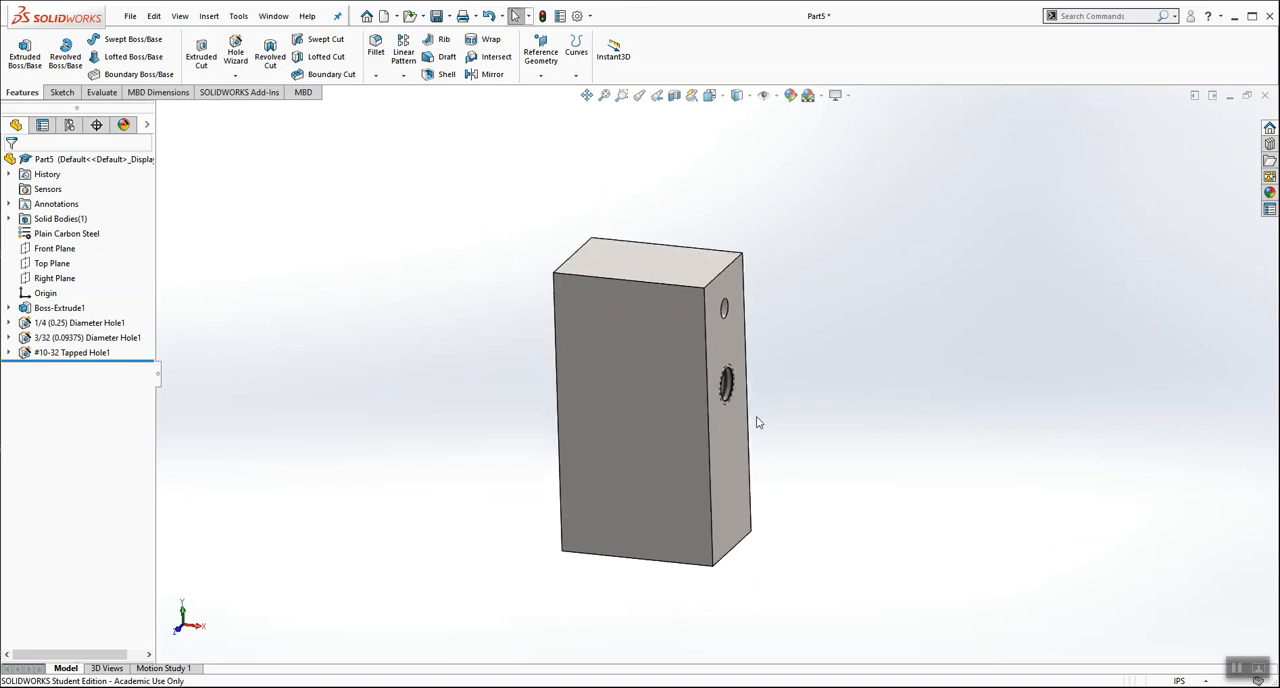
{"action": "left_click", "coordinate": [9, 308]}
{"action": "left_click", "coordinate": [9, 338]}
{"action": "left_click", "coordinate": [9, 383]}
{"action": "left_click", "coordinate": [9, 427]}
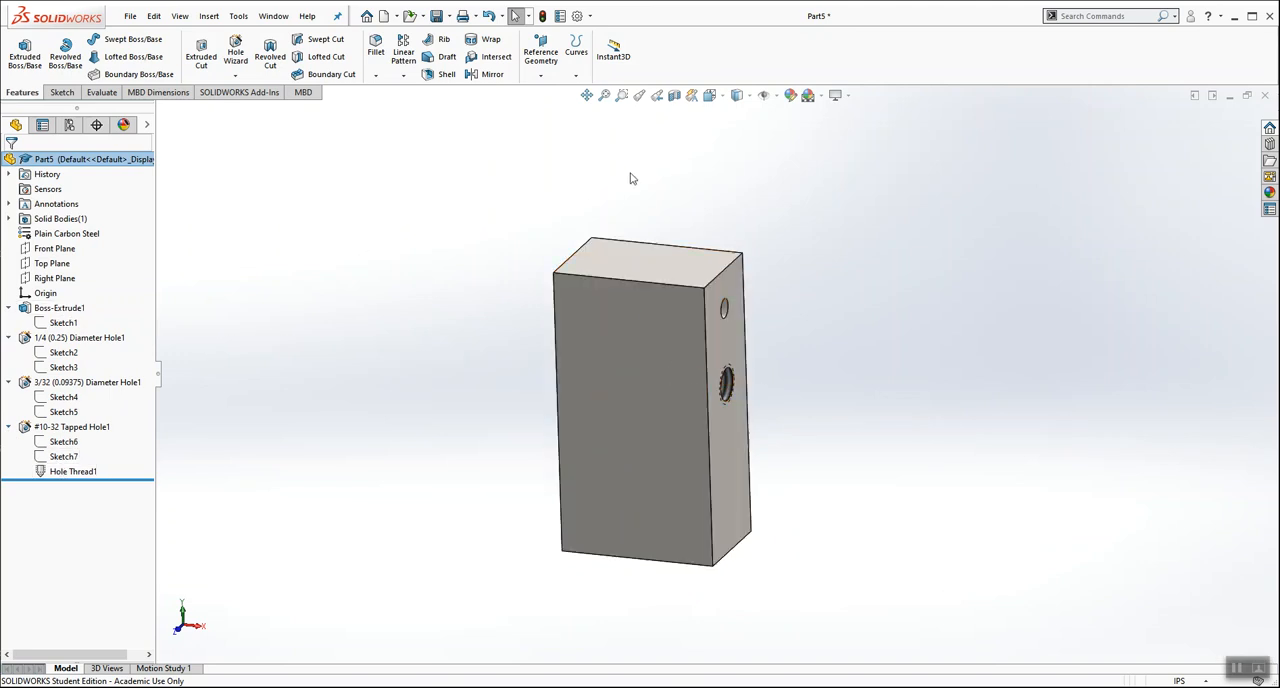
{"action": "left_click", "coordinate": [710, 96]}
{"action": "left_click", "coordinate": [787, 134]}
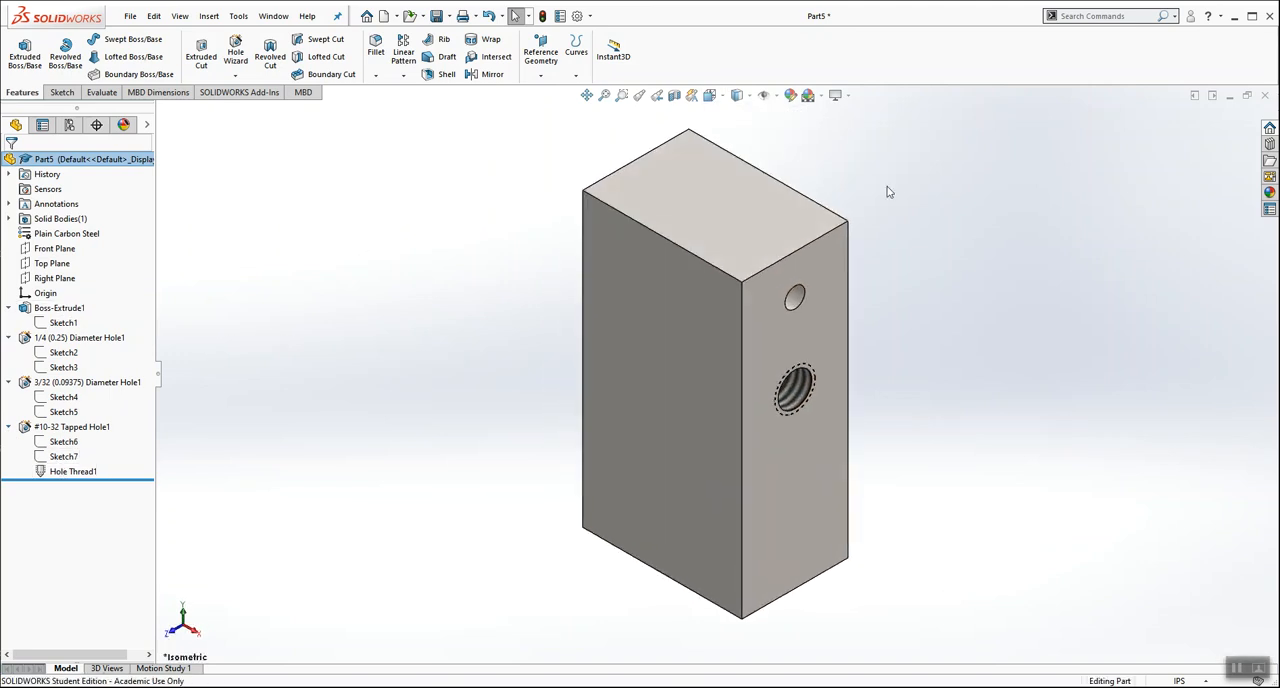